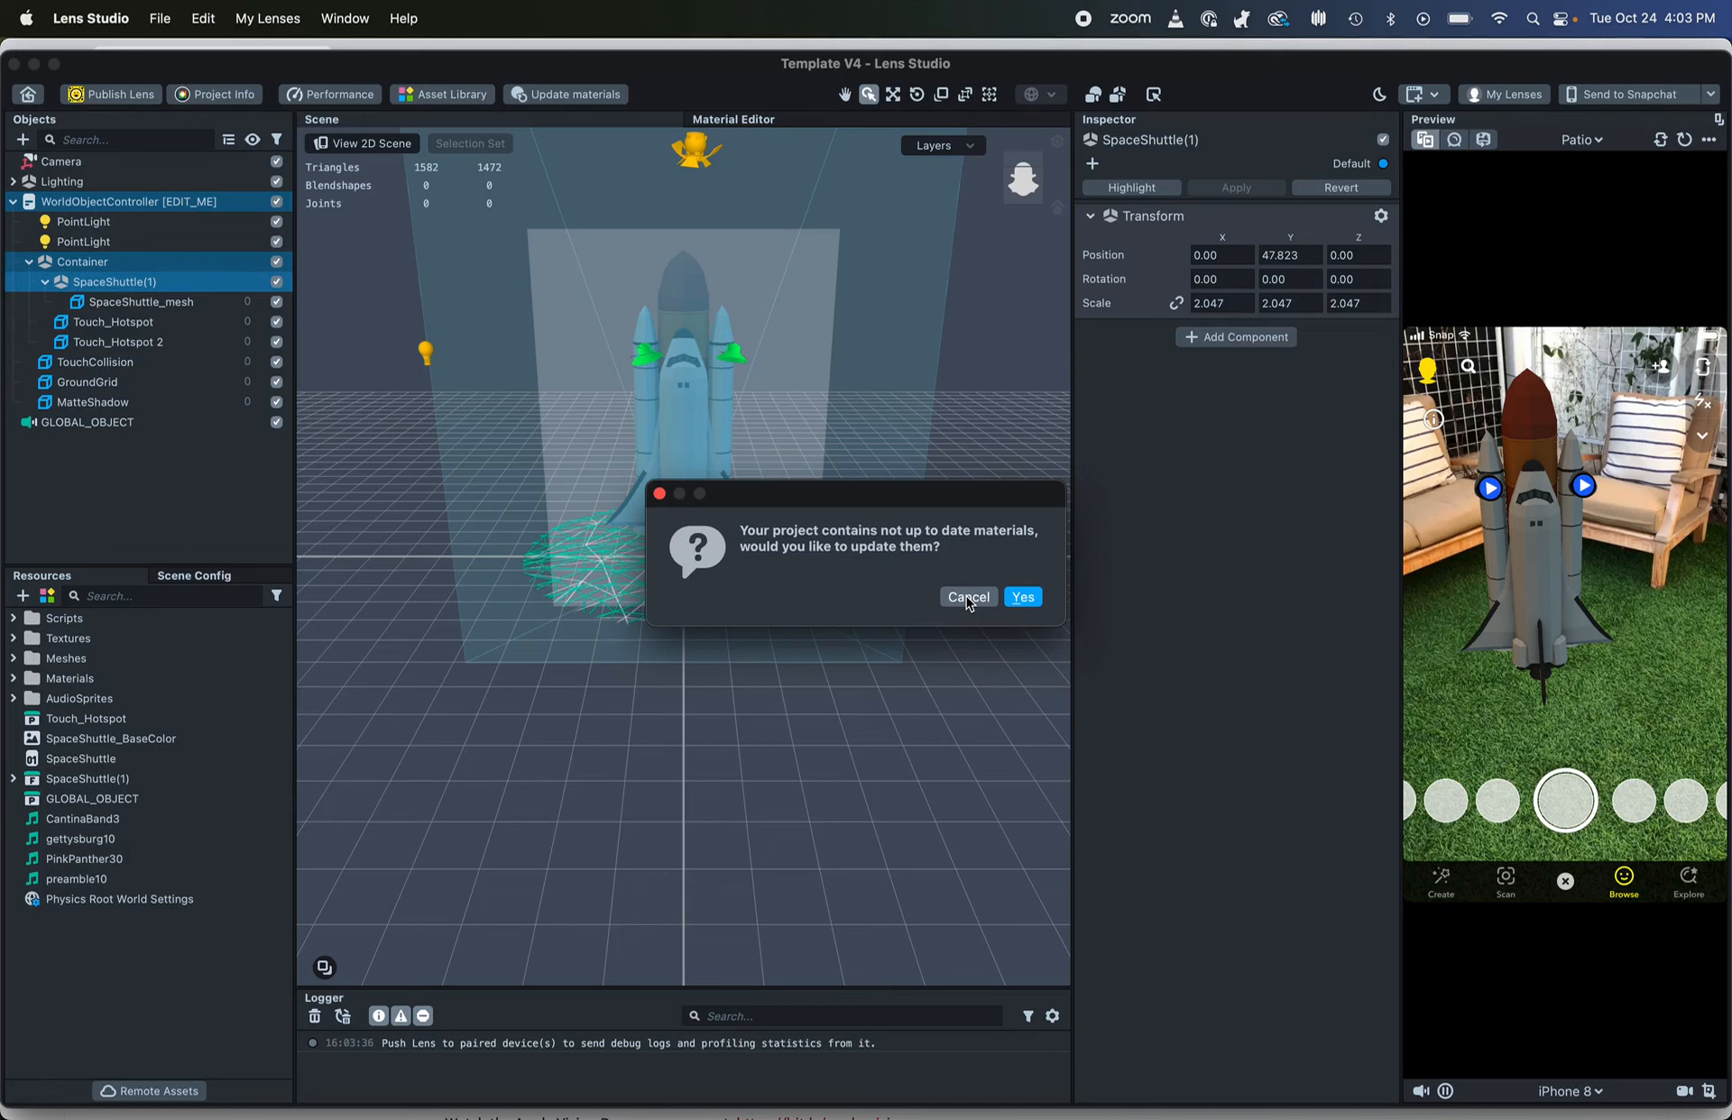
Decline the outdated-materials update and delete the SpaceShuttle(1) object from the Container
{"action": "left_click", "coordinate": [967, 600]}
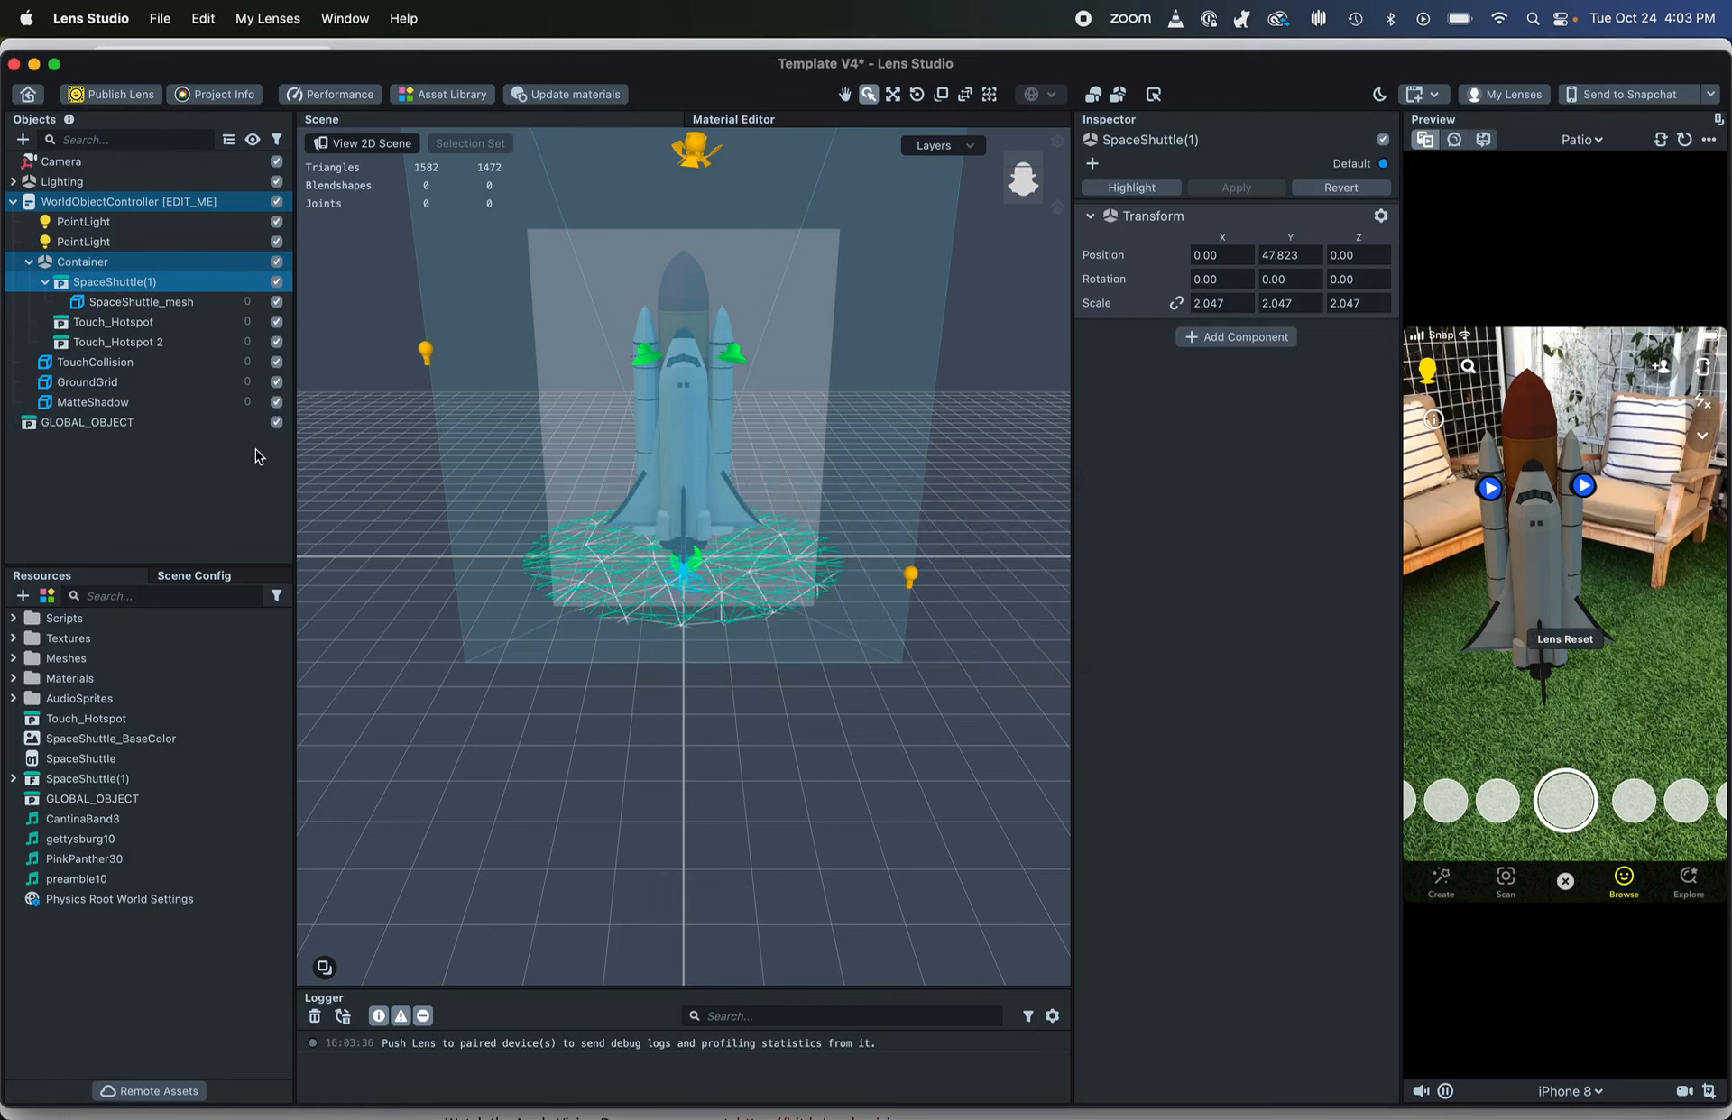
{"action": "right_click", "coordinate": [149, 285]}
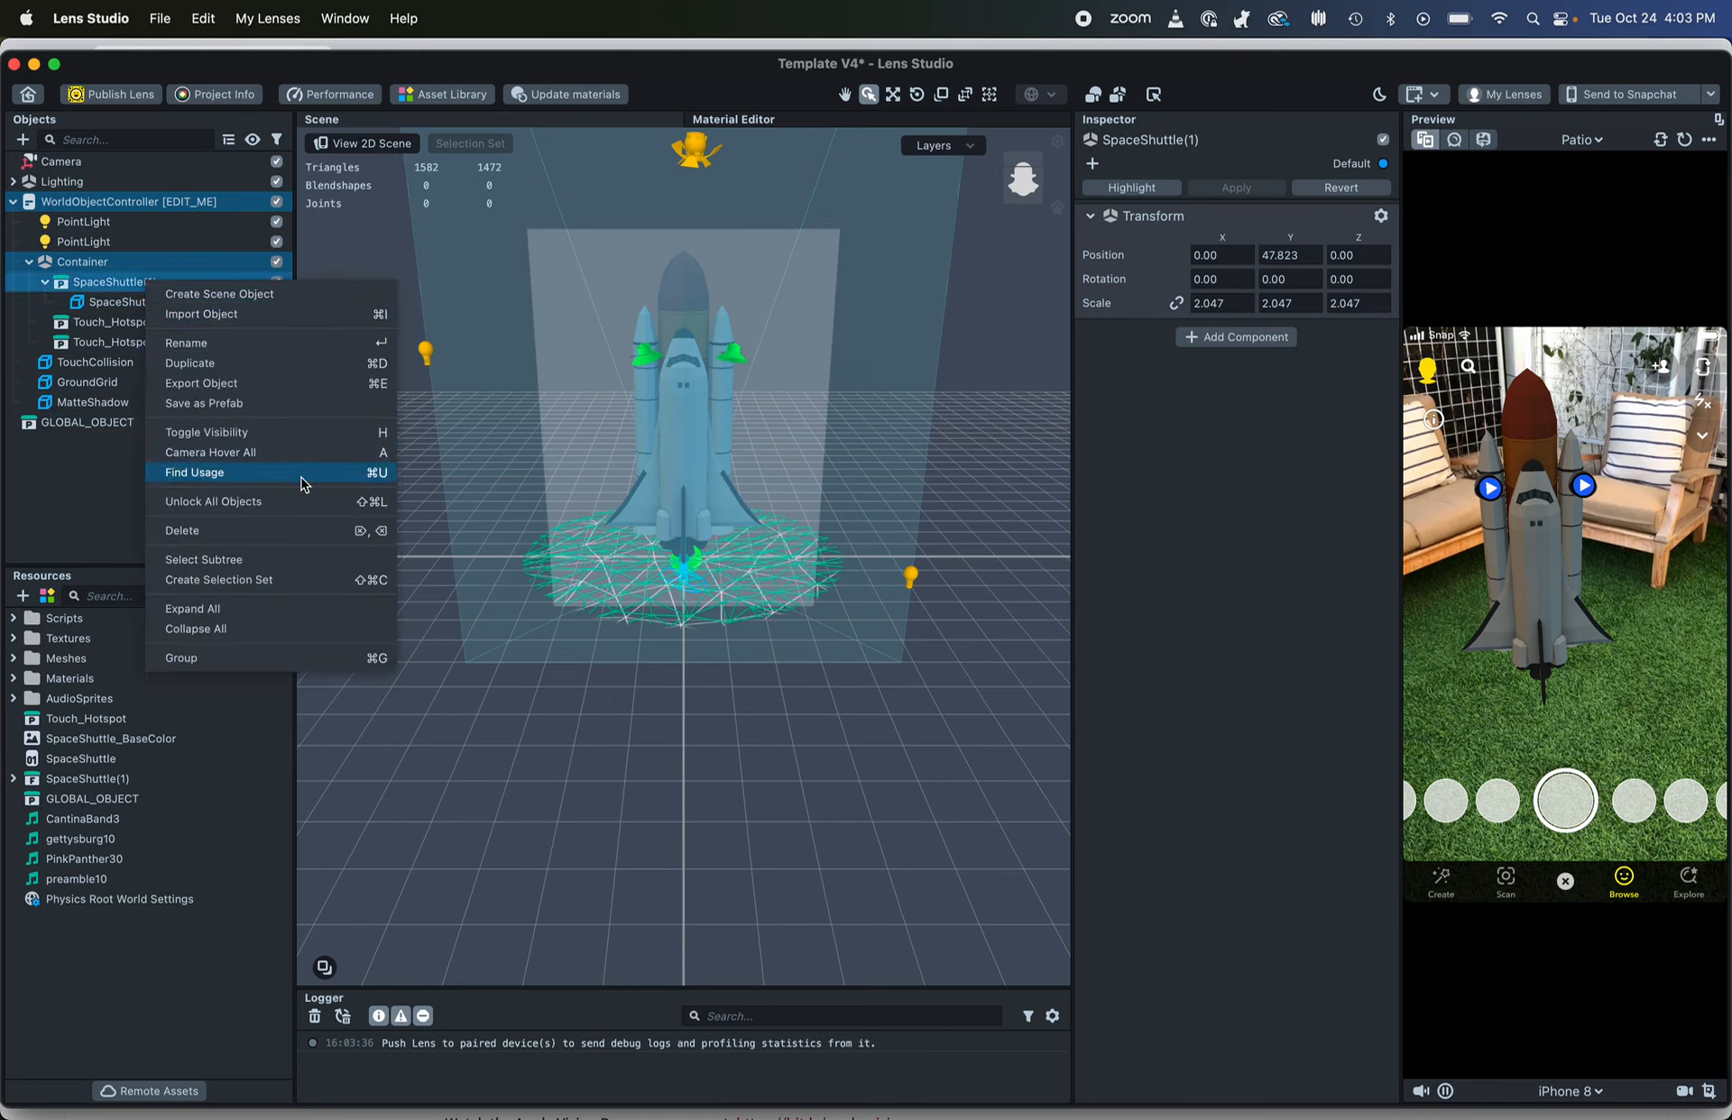
{"action": "left_click", "coordinate": [316, 532]}
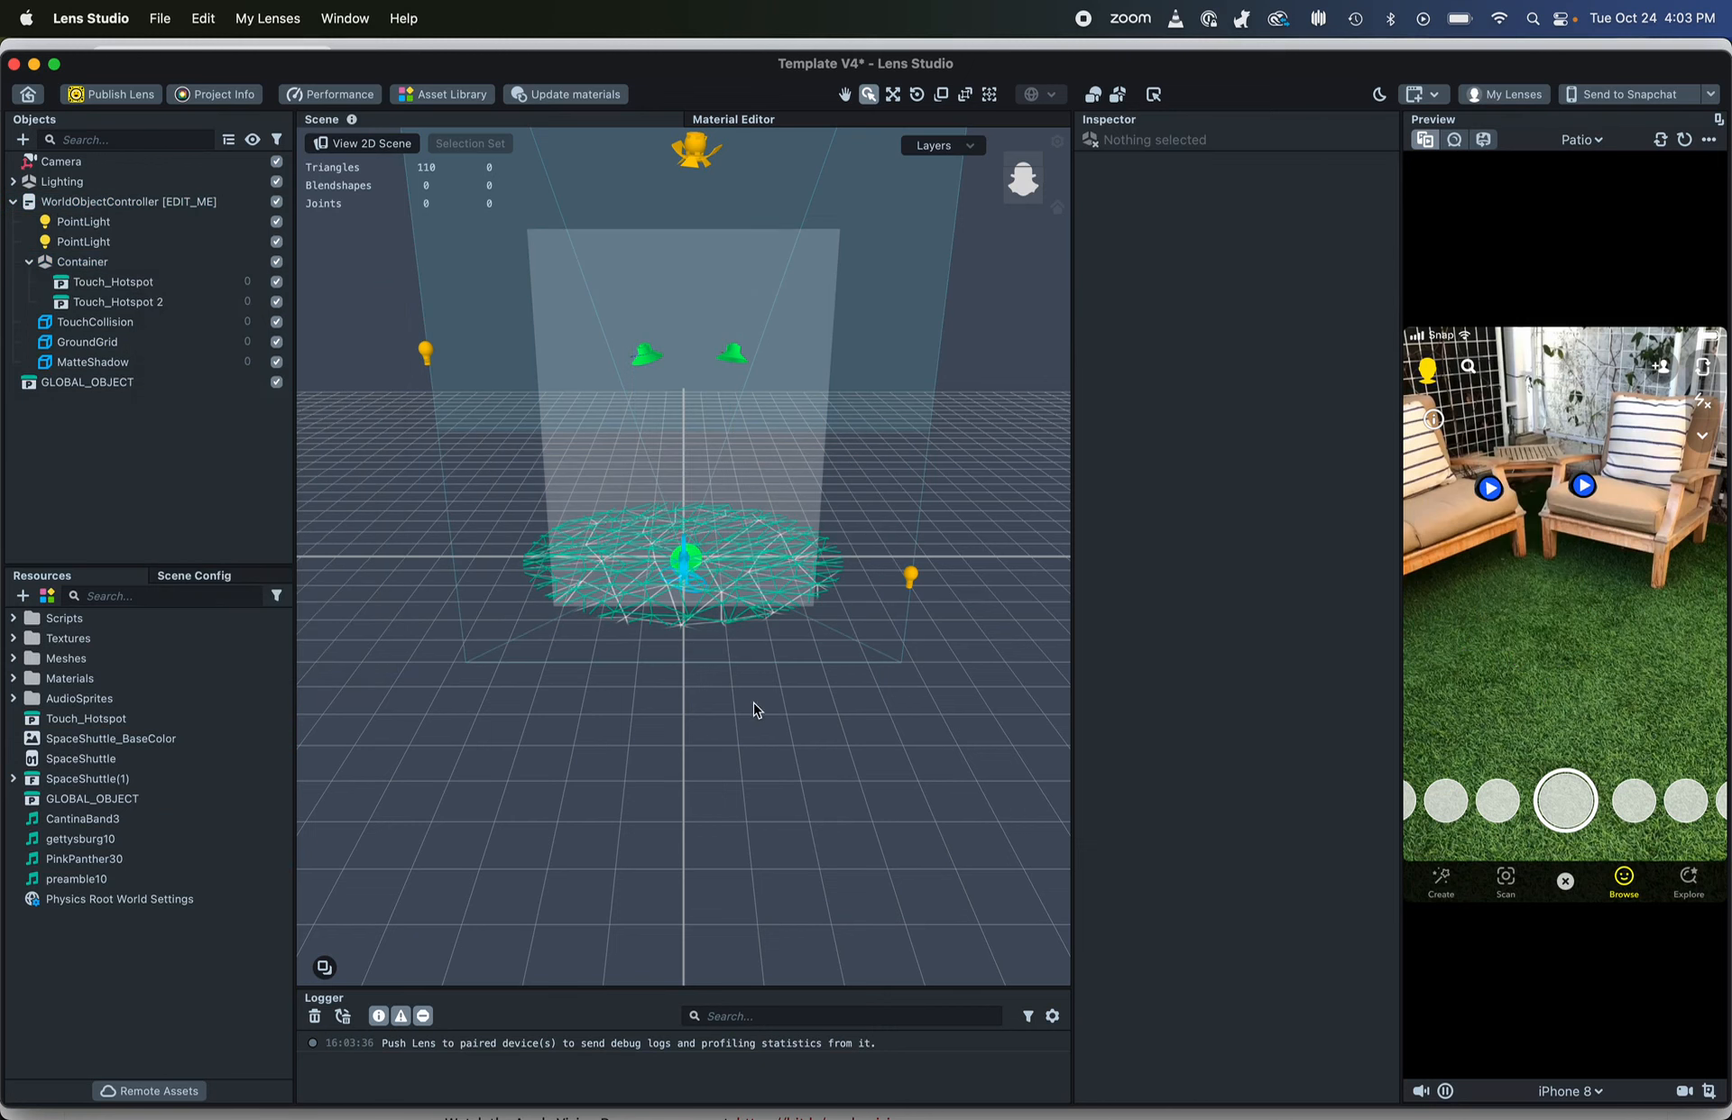
Switch to Finder and import the Heart folder from Week 10 - Intro to XR into the Lens Studio project's resources
{"action": "key", "text": "super+Tab"}
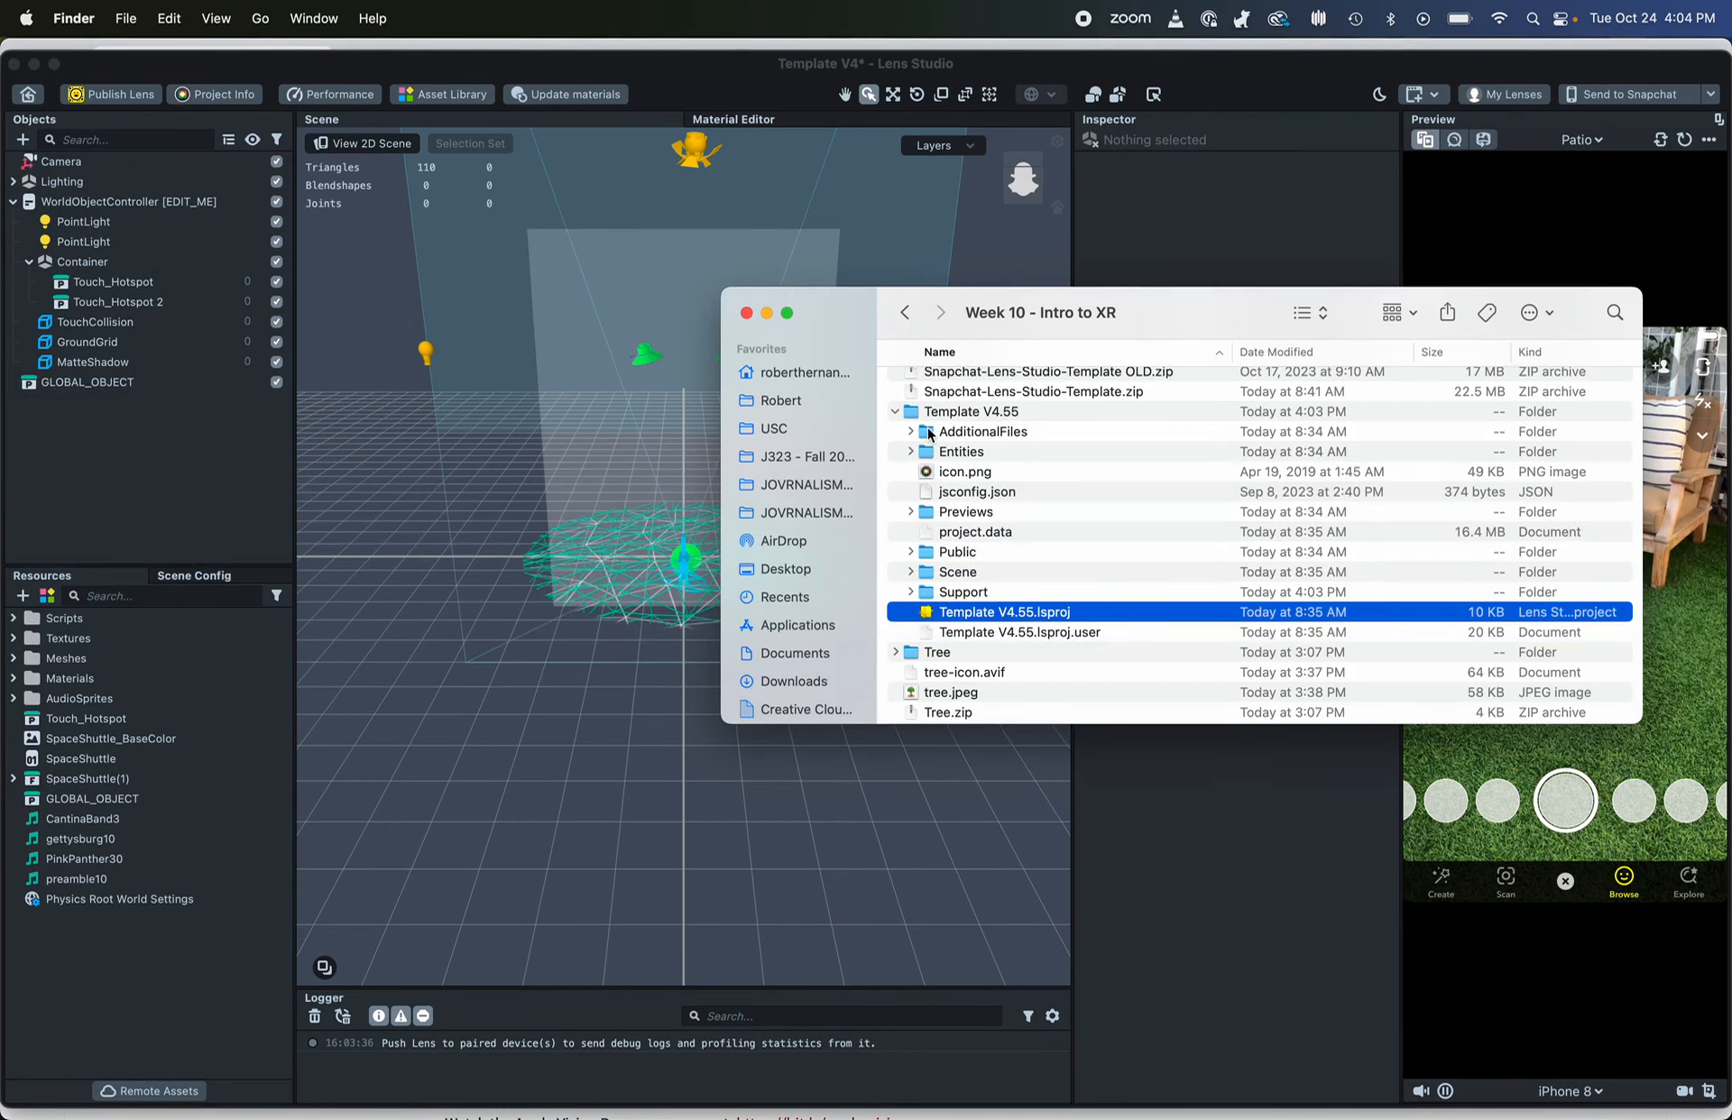
{"action": "left_click", "coordinate": [895, 412]}
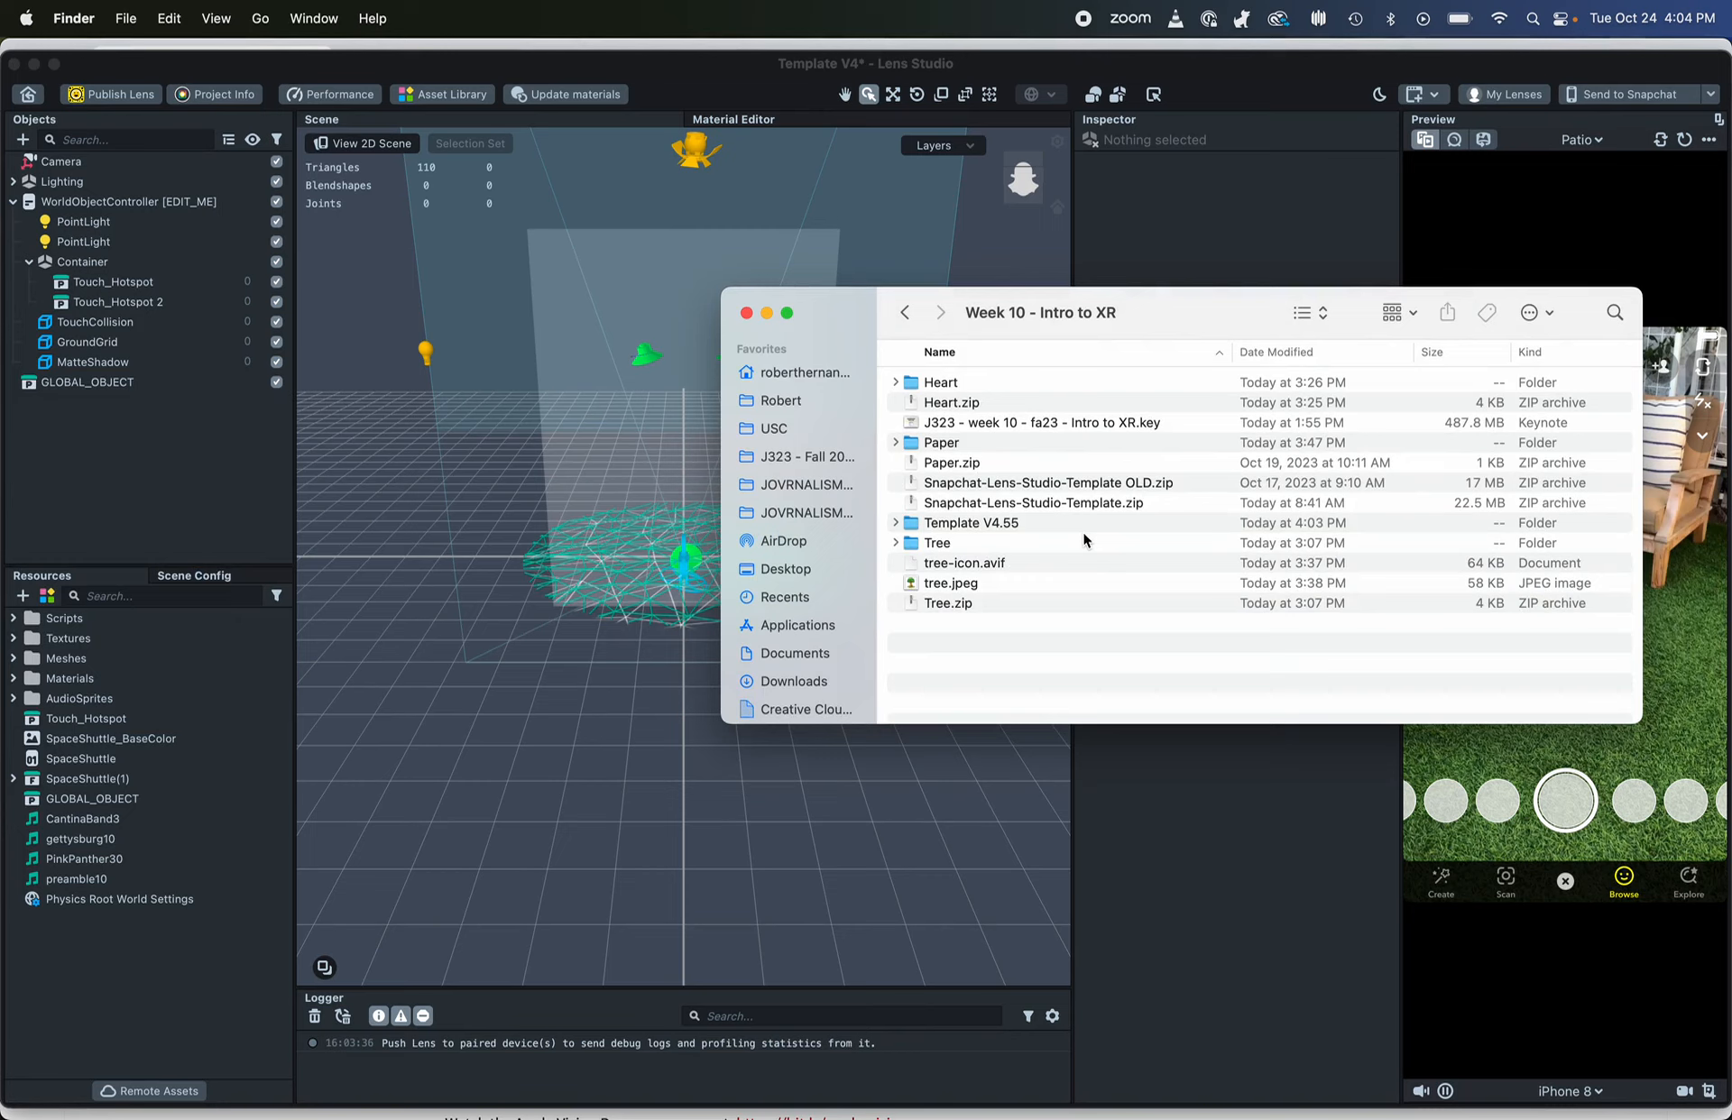
{"action": "left_click", "coordinate": [914, 386]}
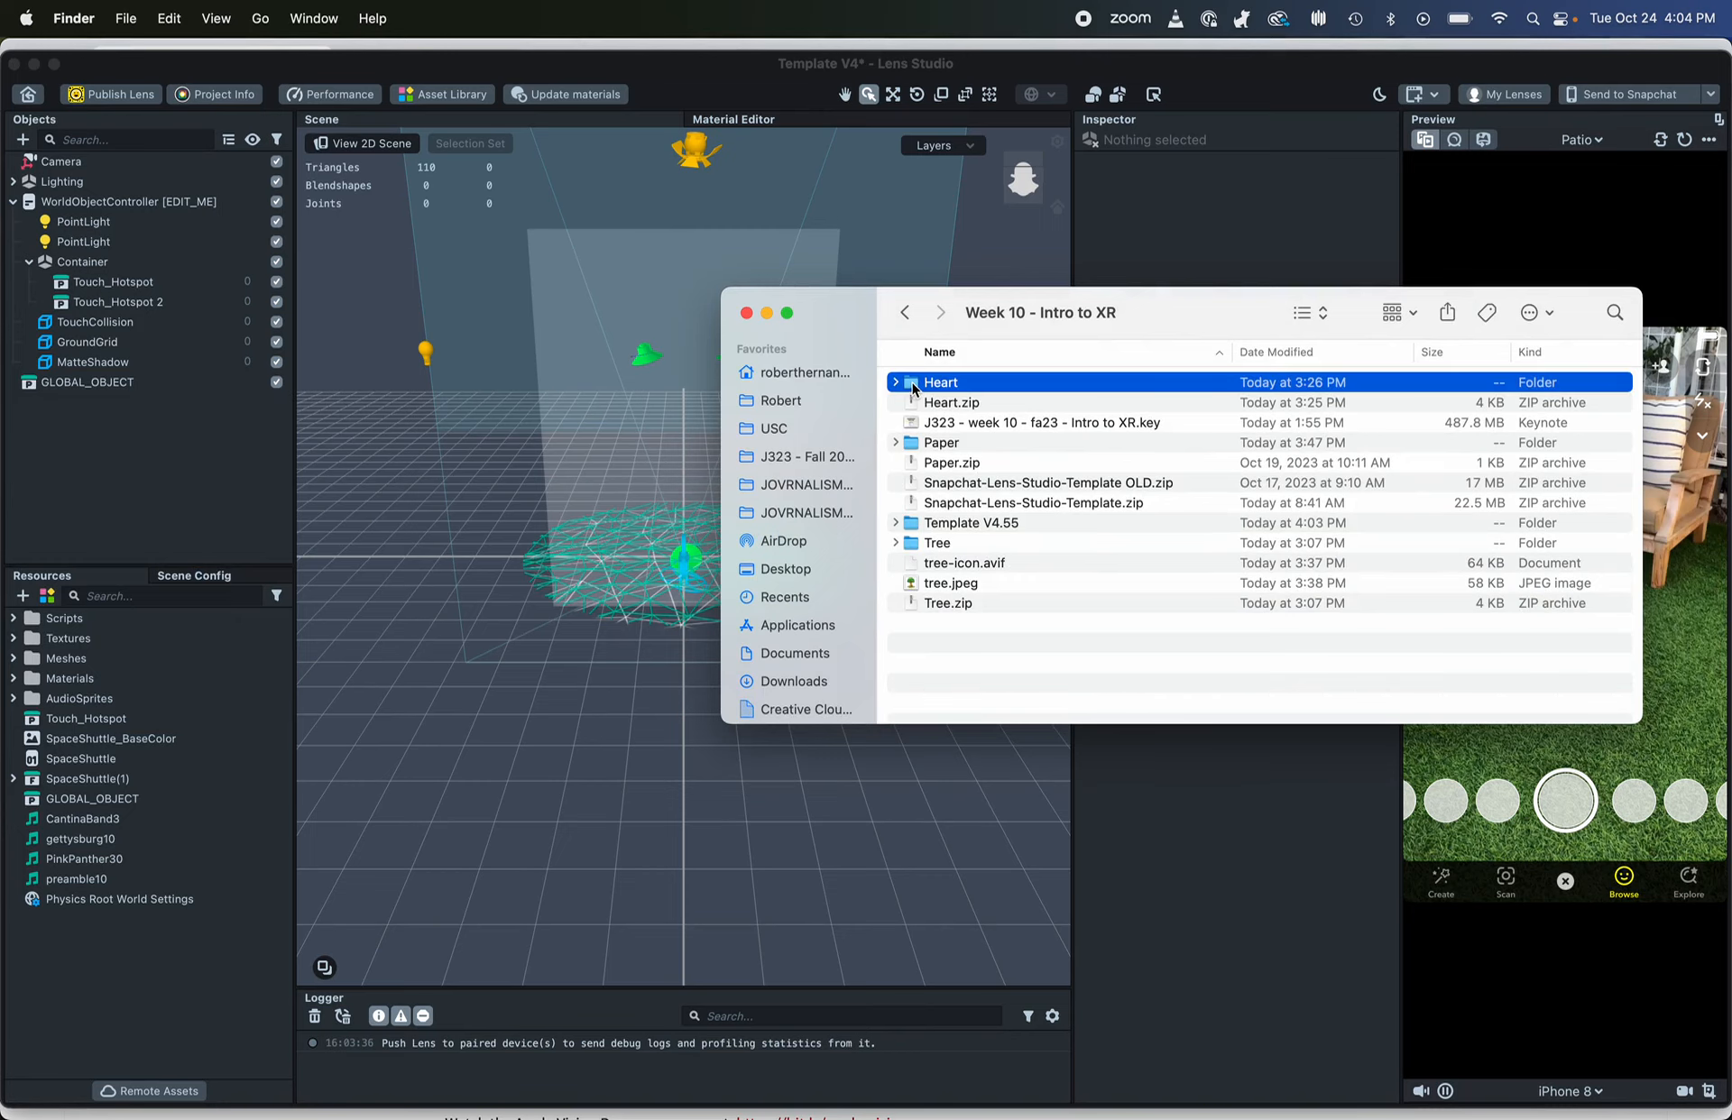
{"action": "left_click_drag", "start_coordinate": [914, 386], "coordinate": [92, 969]}
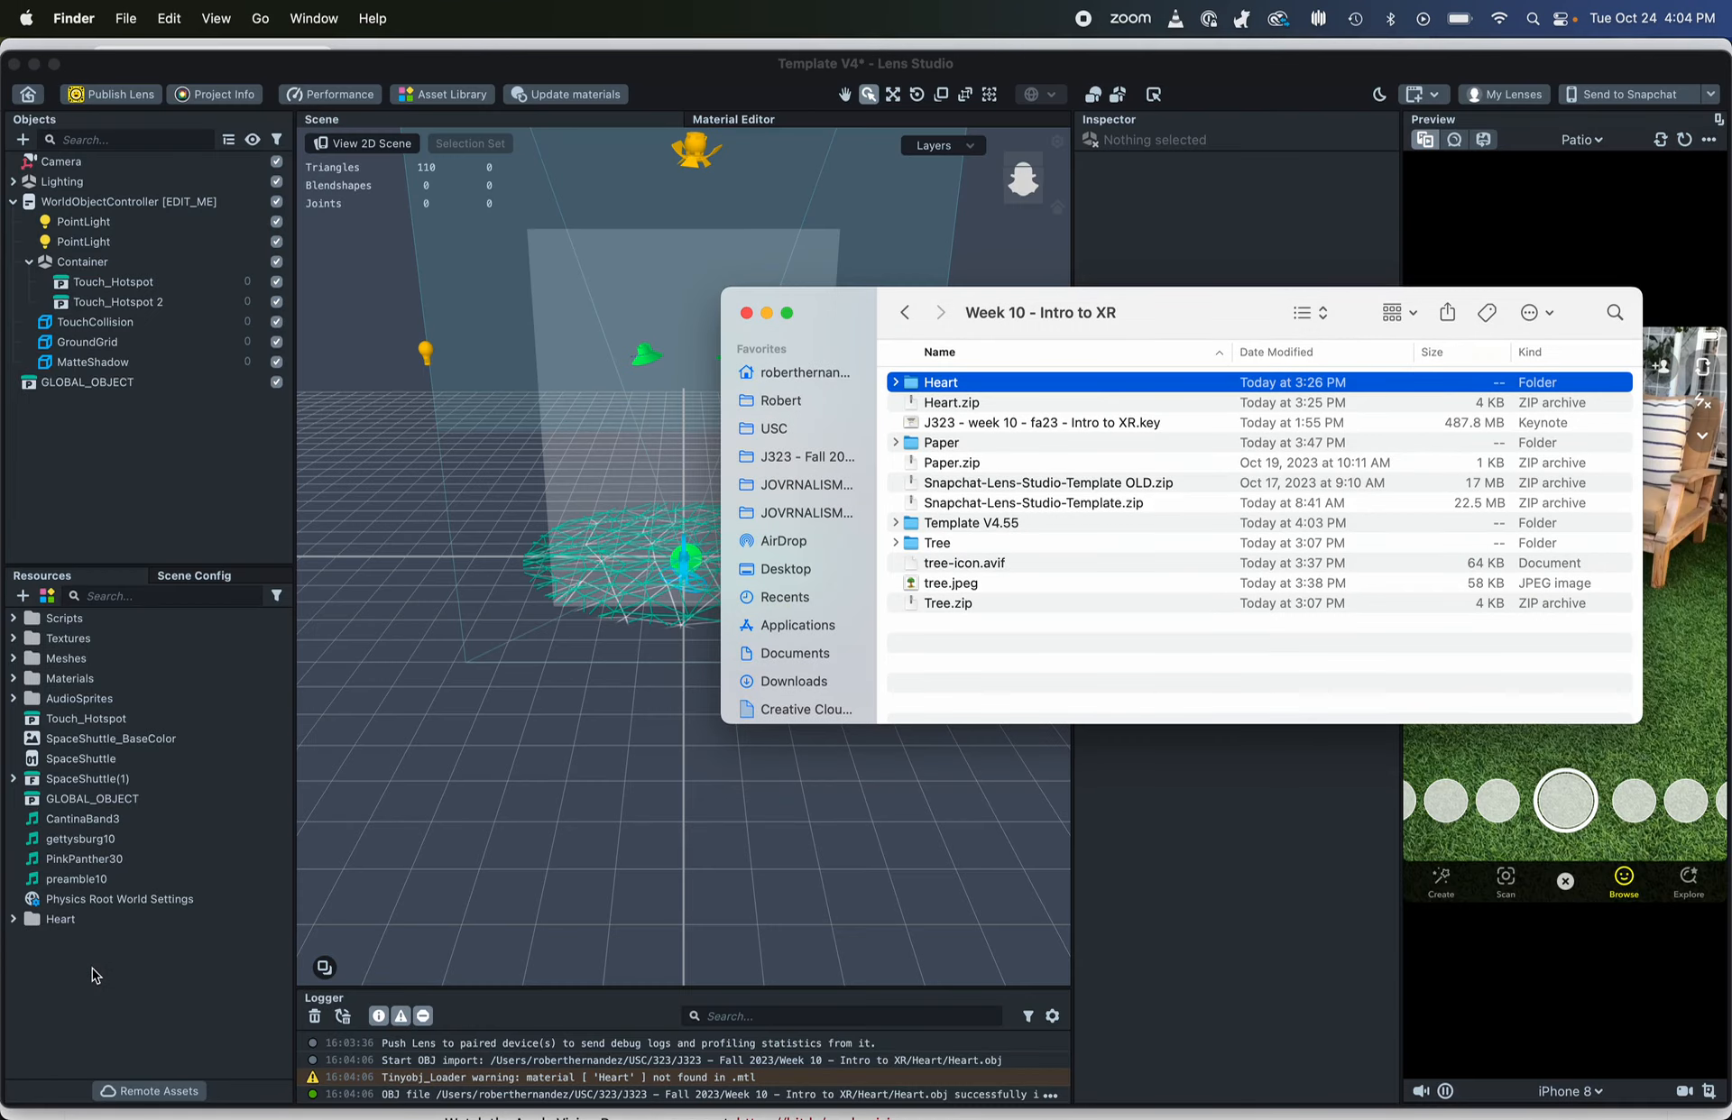
{"action": "left_click", "coordinate": [93, 969]}
Add the Heart prefab found under Heart 2 in the imported folder to the scene as a child of Container
{"action": "left_click", "coordinate": [36, 920]}
{"action": "left_click", "coordinate": [14, 920]}
{"action": "left_click", "coordinate": [34, 962]}
{"action": "left_click", "coordinate": [30, 960]}
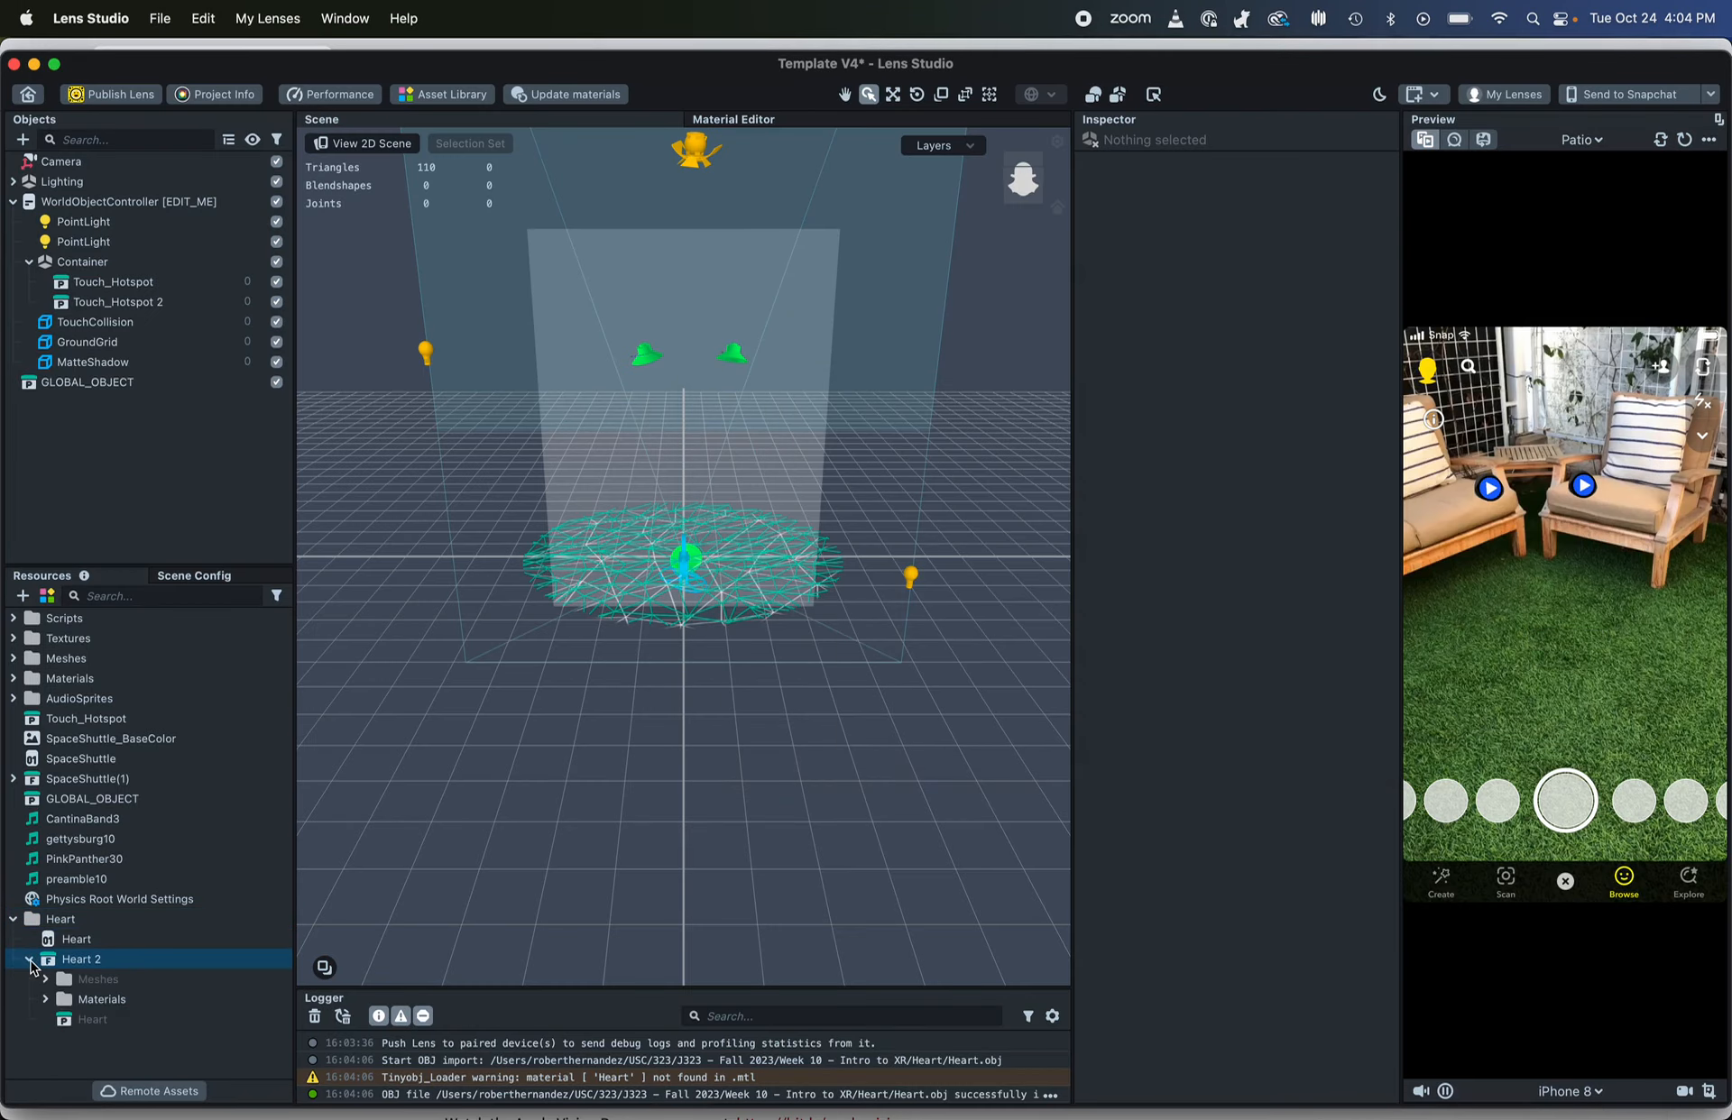
{"action": "left_click", "coordinate": [44, 1001]}
{"action": "left_click", "coordinate": [78, 1022]}
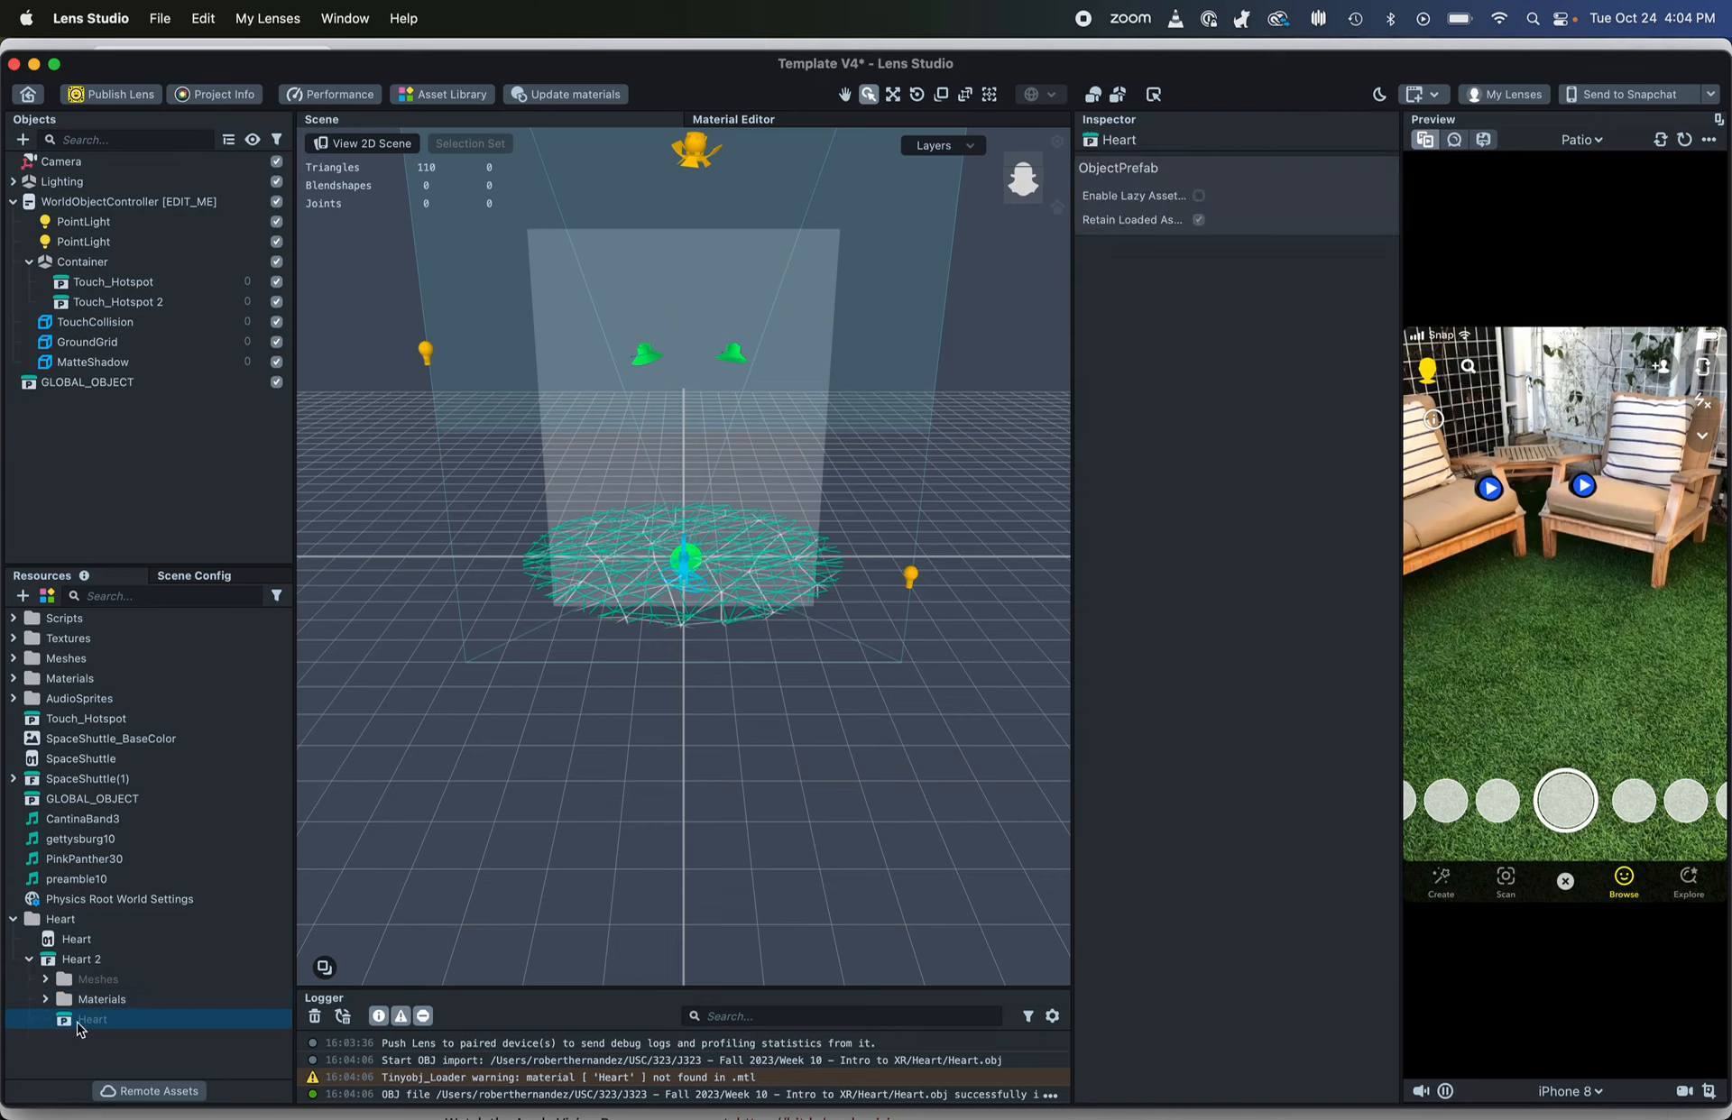
{"action": "left_click_drag", "start_coordinate": [80, 1029], "coordinate": [87, 264]}
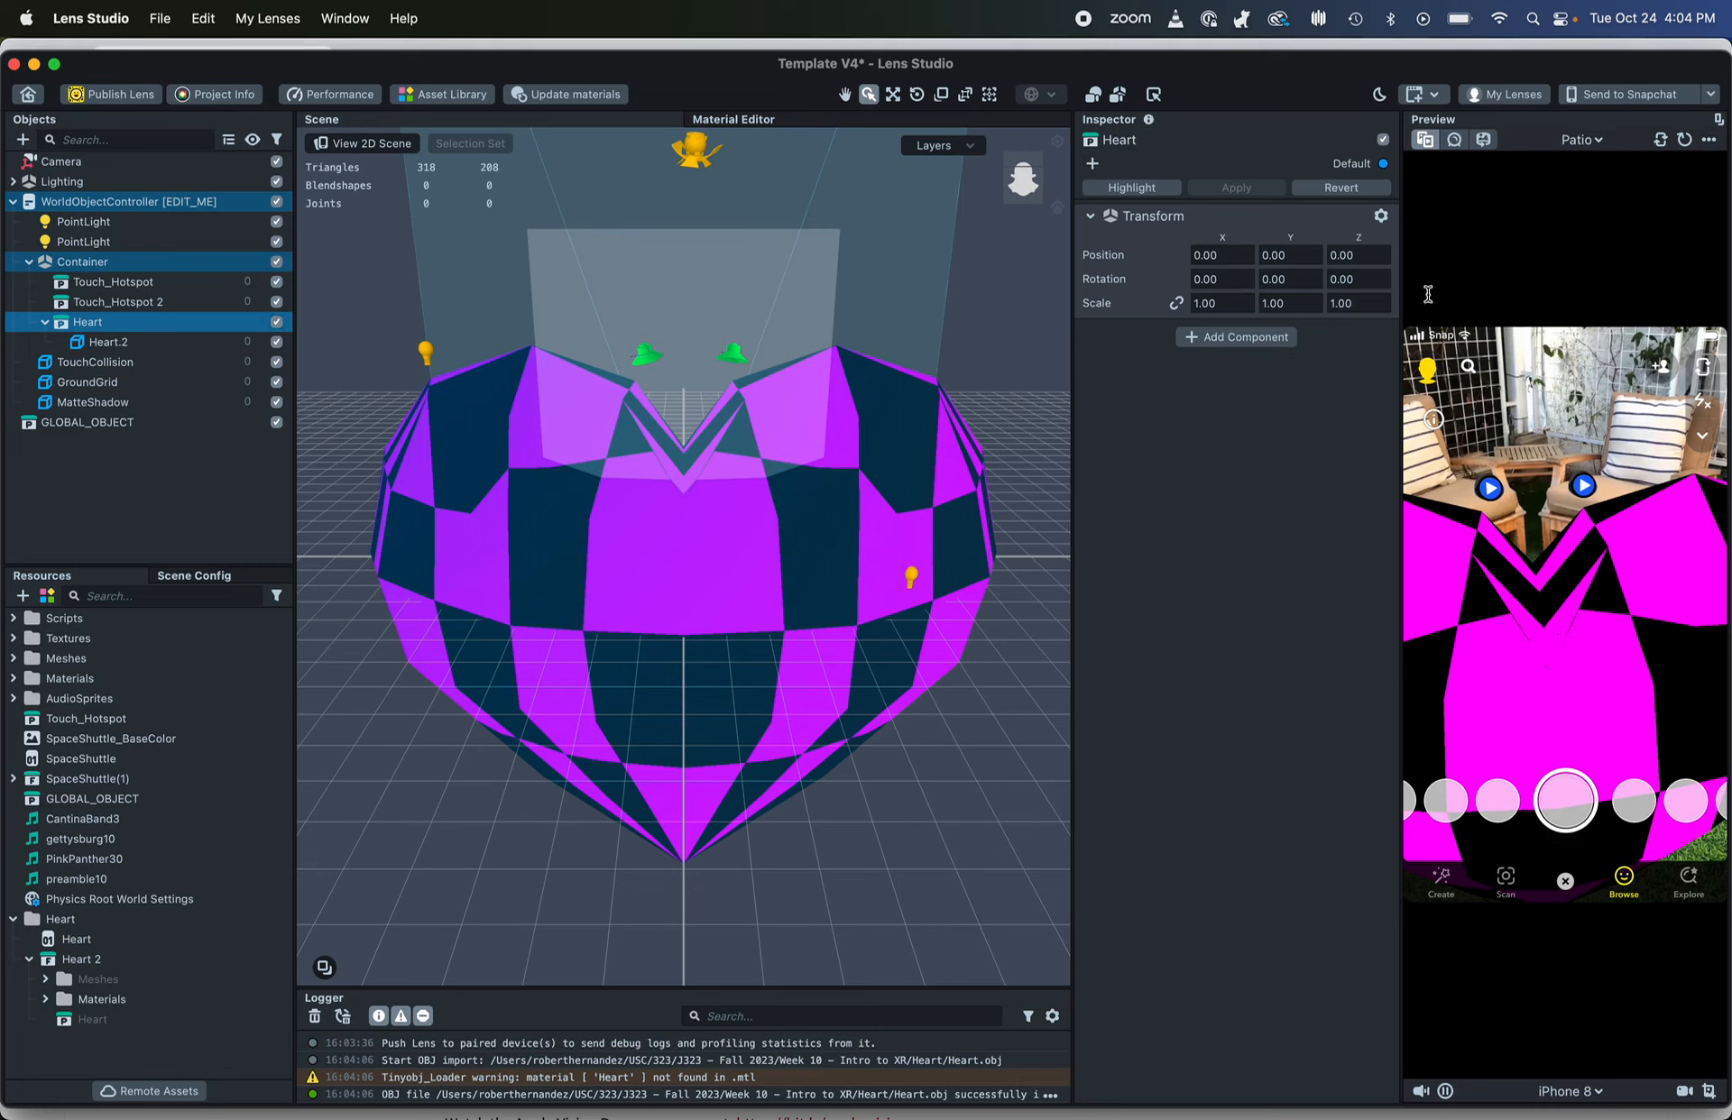
Set the Heart object's scale to 0.25 on X, Y and Z
{"action": "left_click", "coordinate": [1213, 303]}
{"action": "type", "text": "."}
{"action": "key", "text": "Tab"}
{"action": "type", "text": ".25"}
{"action": "key", "text": "Tab"}
{"action": "type", "text": "."}
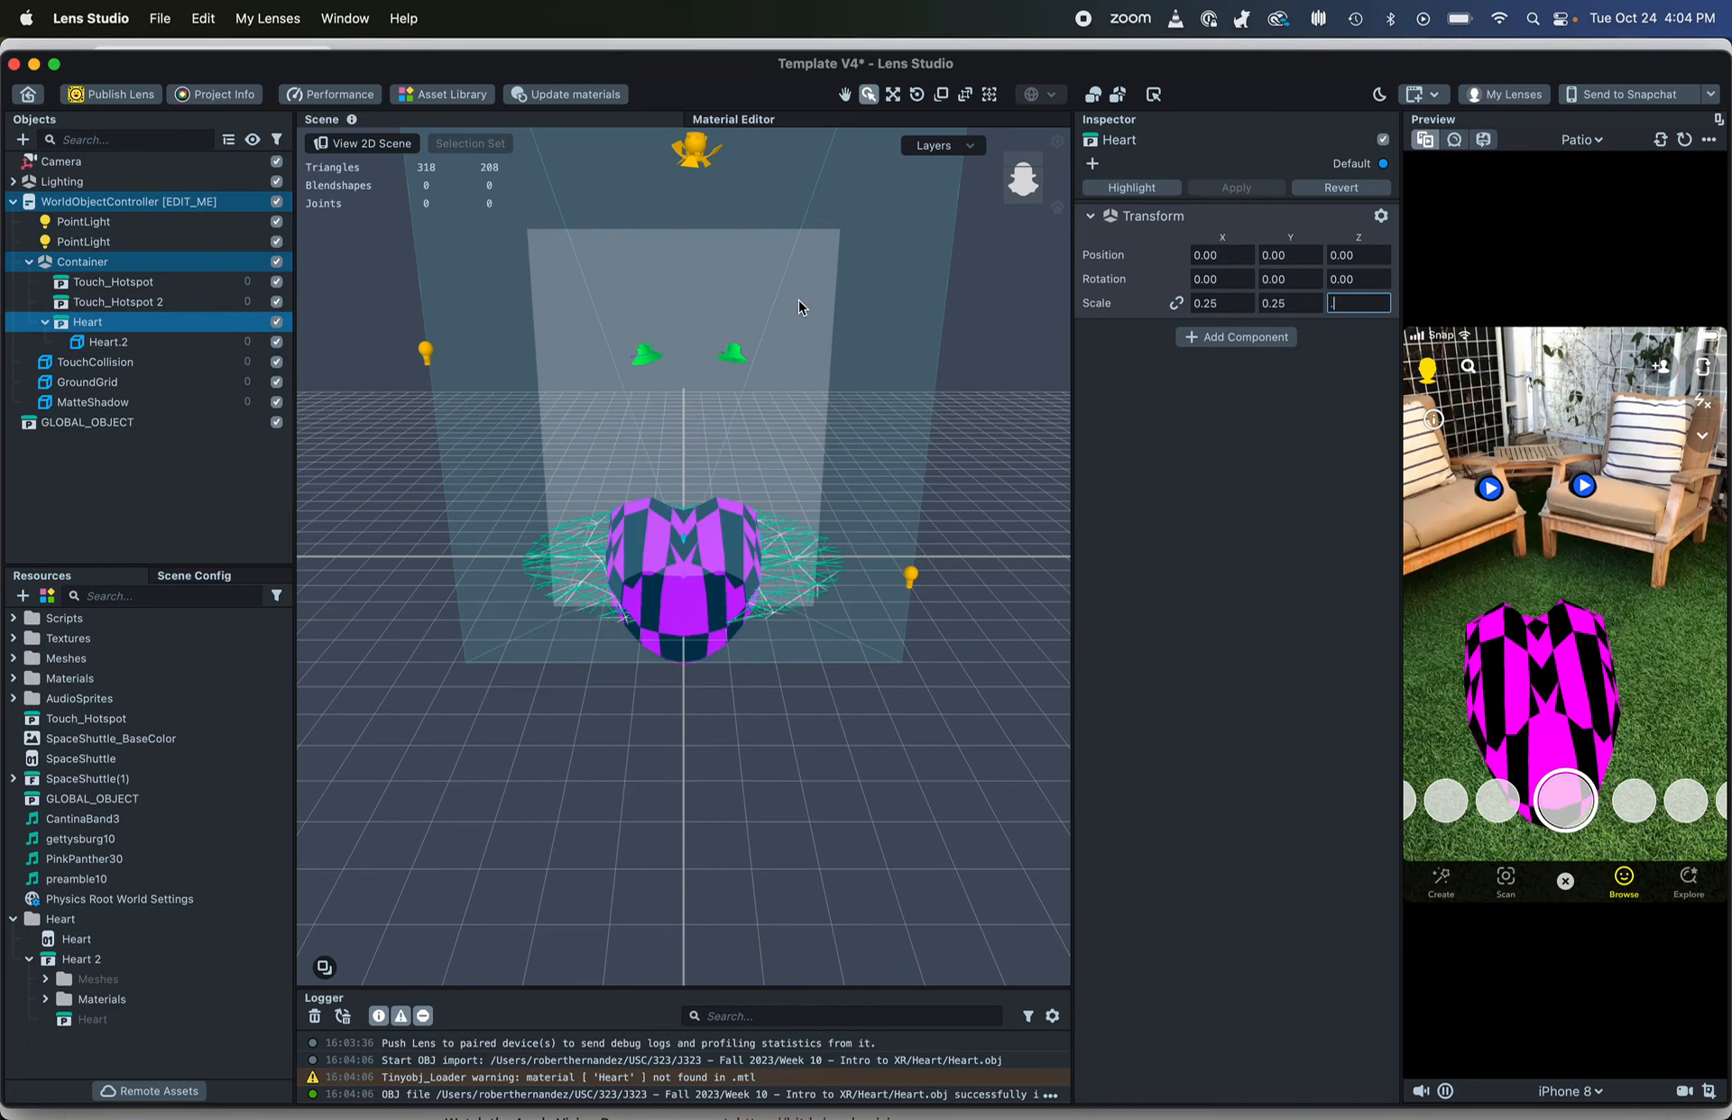
{"action": "key", "text": "Return"}
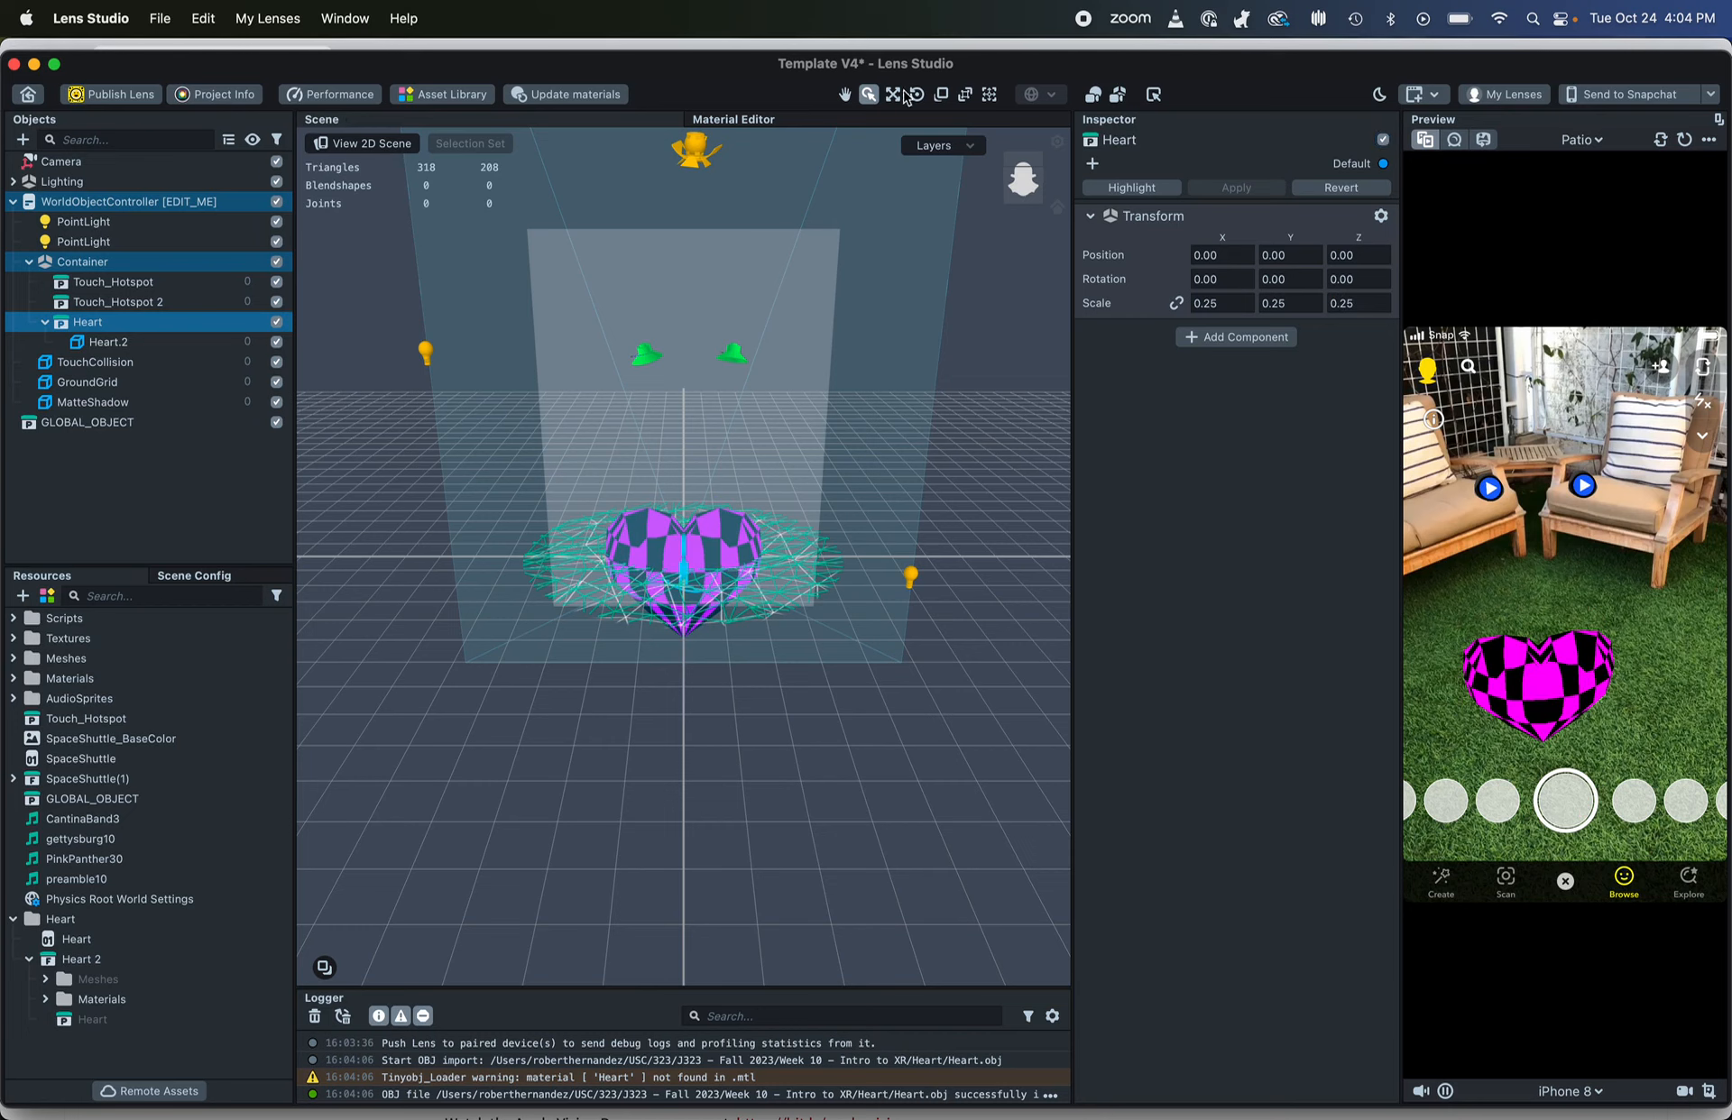
Move the Heart object up along its vertical axis to a Y position of about 39.4
{"action": "left_click", "coordinate": [894, 95]}
{"action": "left_click_drag", "start_coordinate": [684, 497], "coordinate": [686, 359]}
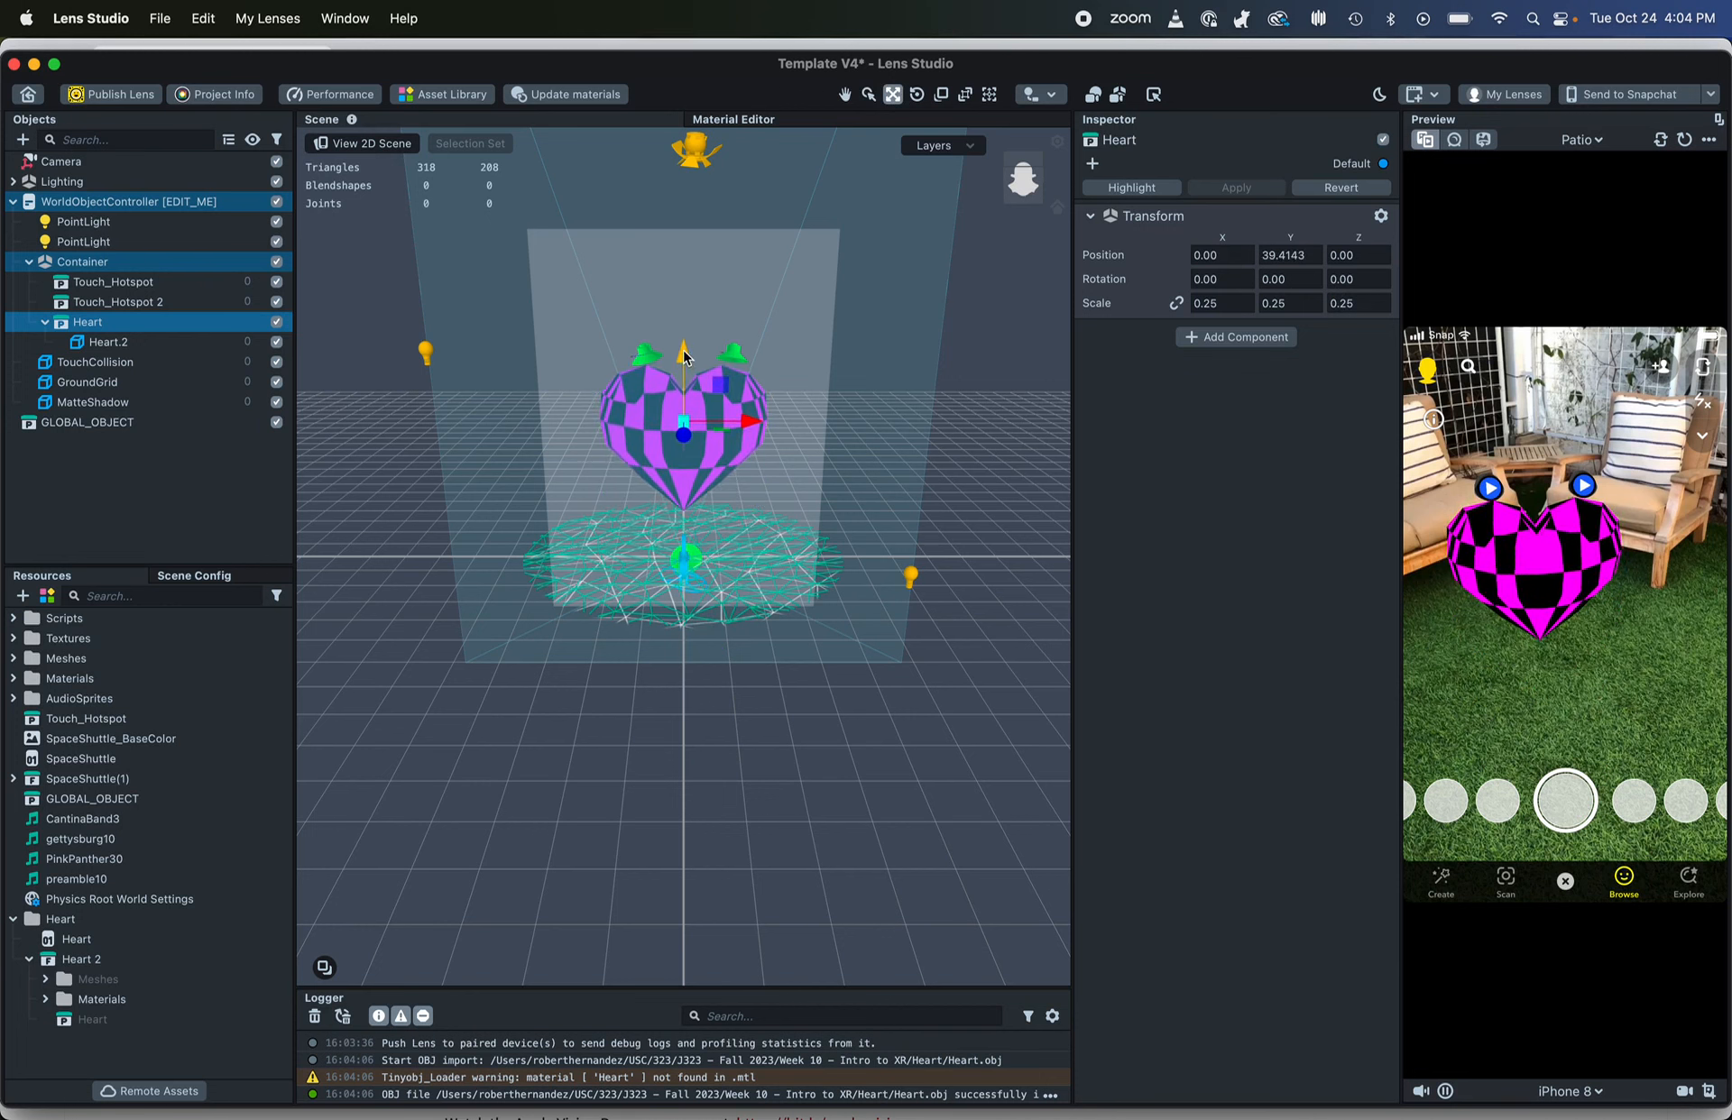
{"action": "mouse_move", "coordinate": [740, 591]}
{"action": "left_mouse_down", "text": "alt"}
{"action": "mouse_move", "coordinate": [520, 600]}
{"action": "mouse_move", "coordinate": [745, 568]}
{"action": "mouse_move", "coordinate": [735, 579]}
{"action": "left_mouse_up", "text": "alt"}
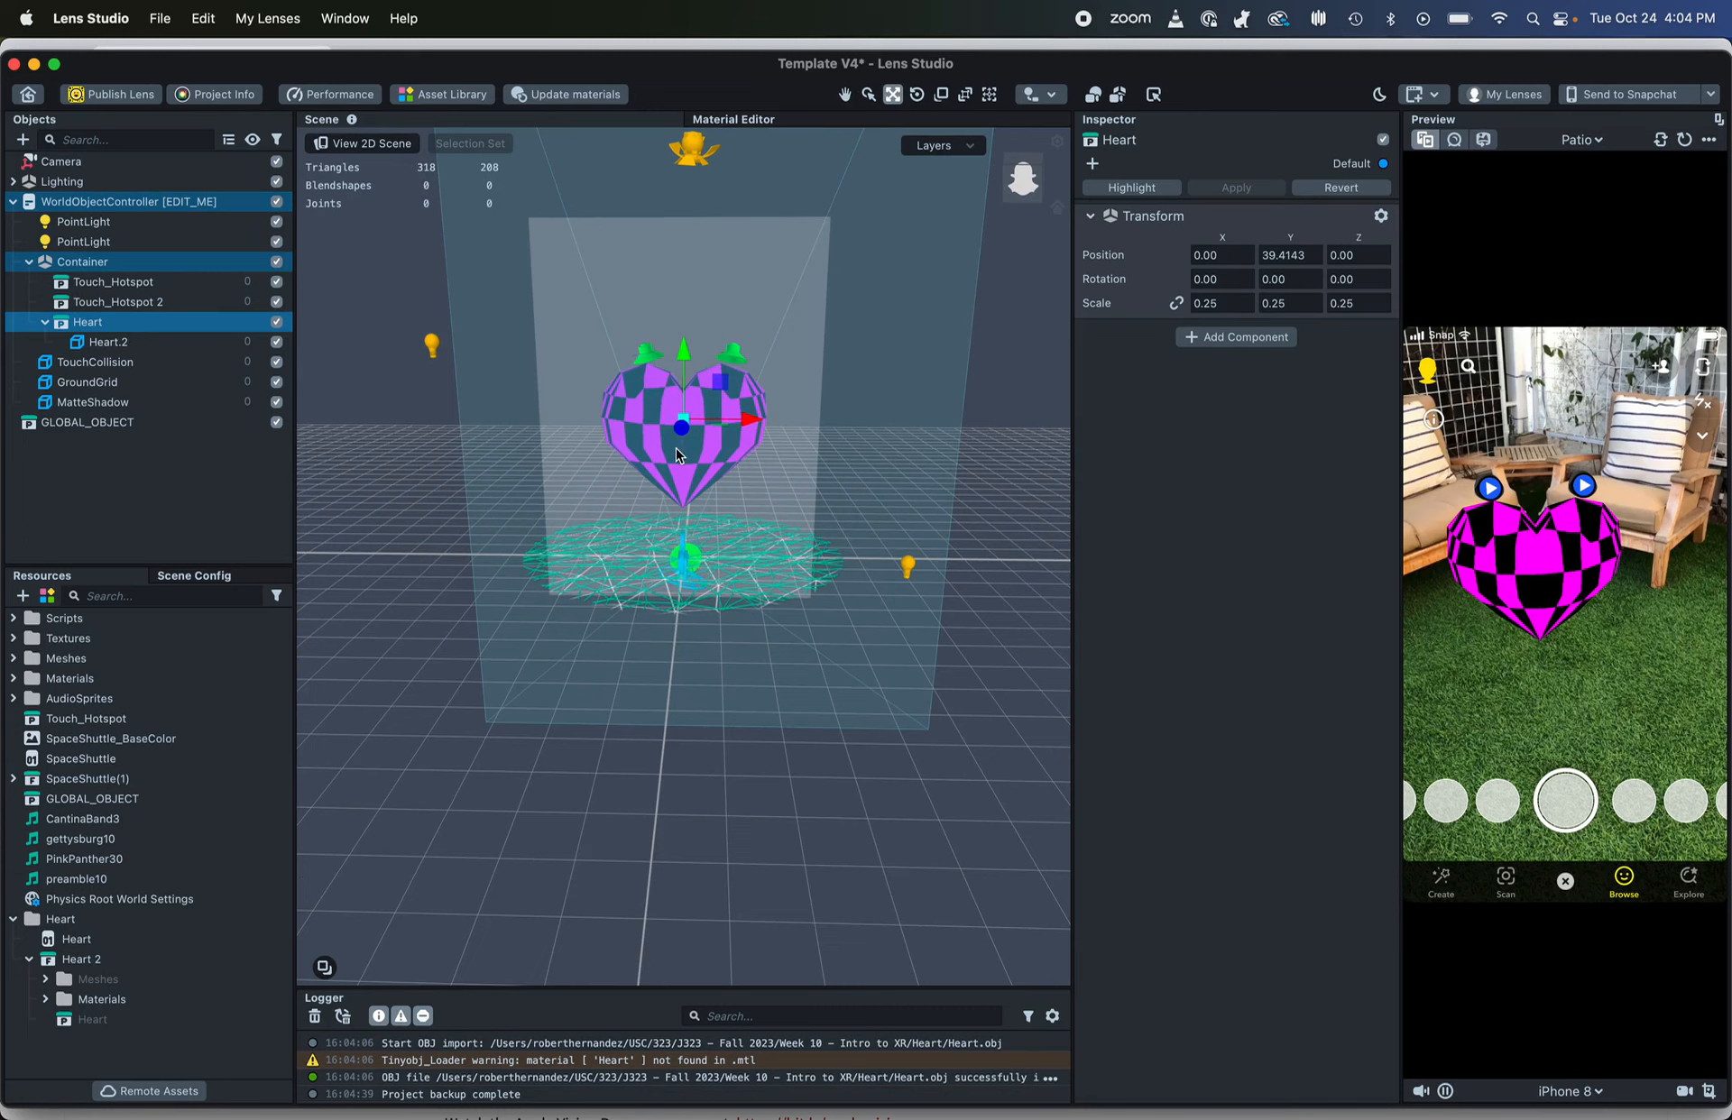
Select the Heart.2 mesh inside the Heart object and create a new Uber PBR material in the resources
{"action": "left_click", "coordinate": [8, 918]}
{"action": "left_click", "coordinate": [112, 453]}
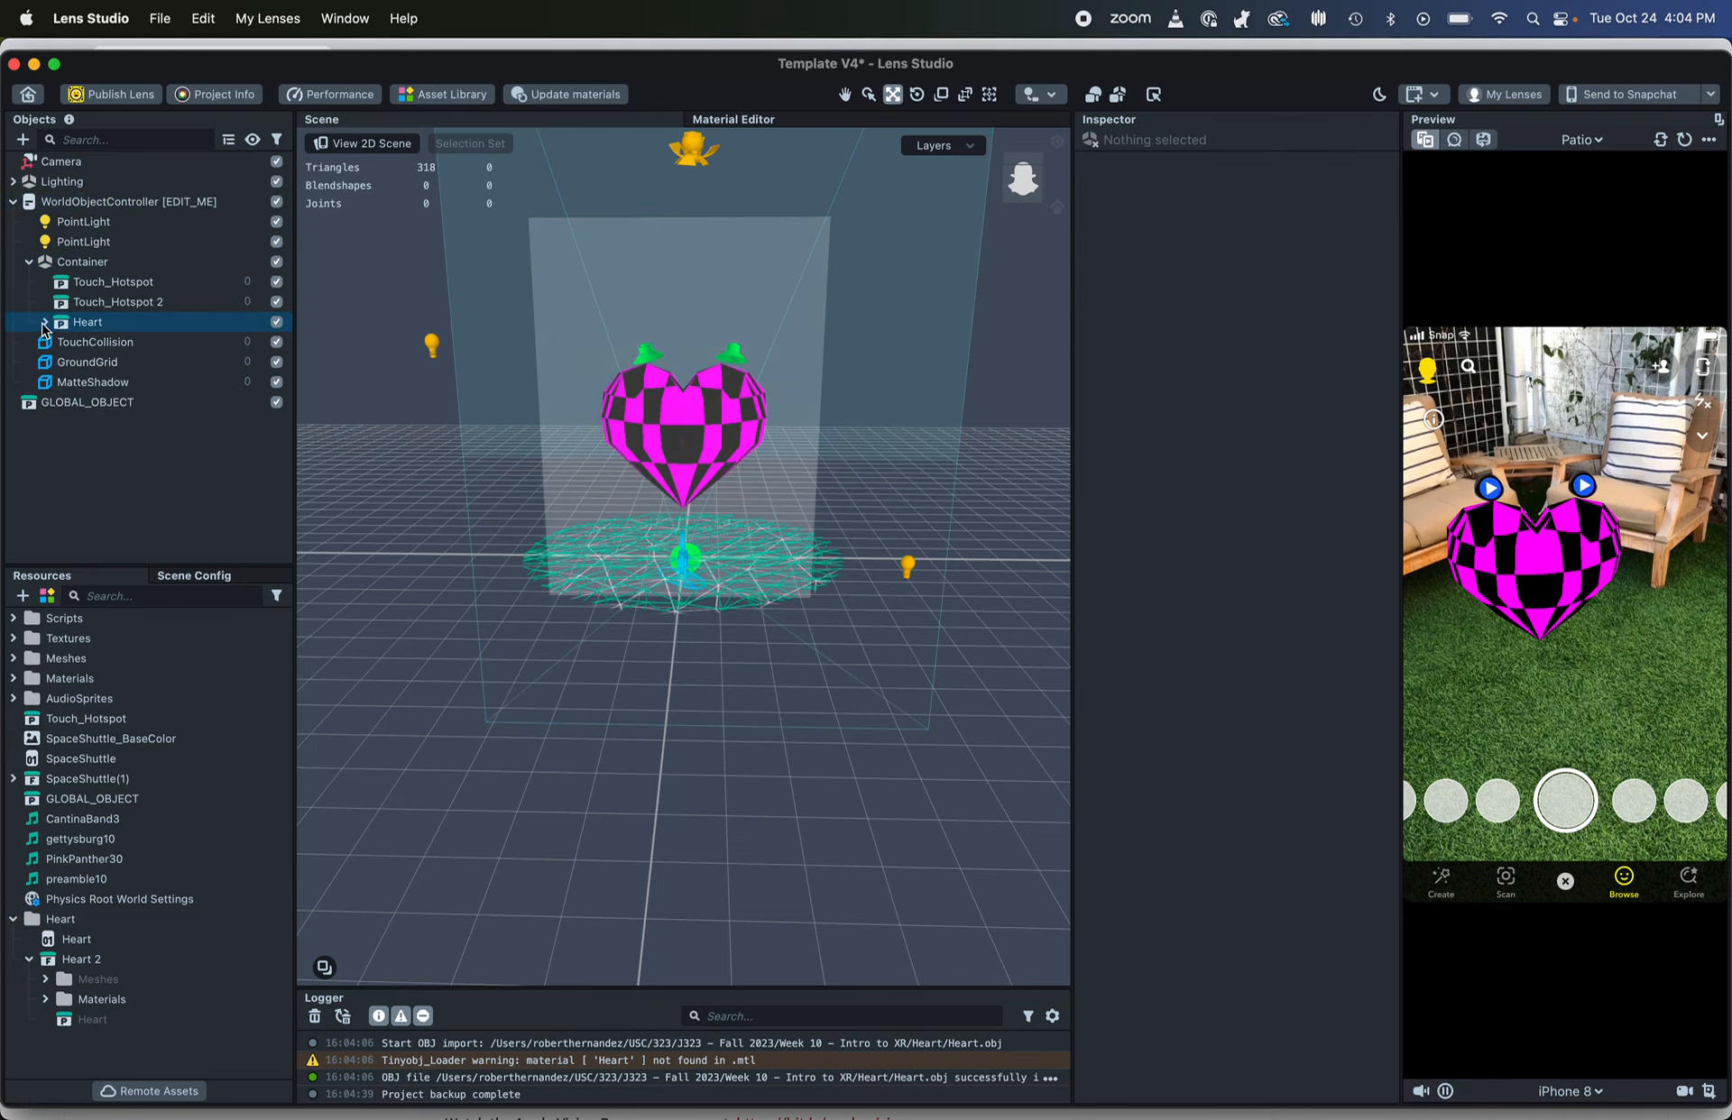
{"action": "left_click", "coordinate": [44, 323]}
{"action": "left_click", "coordinate": [46, 323]}
{"action": "left_click", "coordinate": [116, 342]}
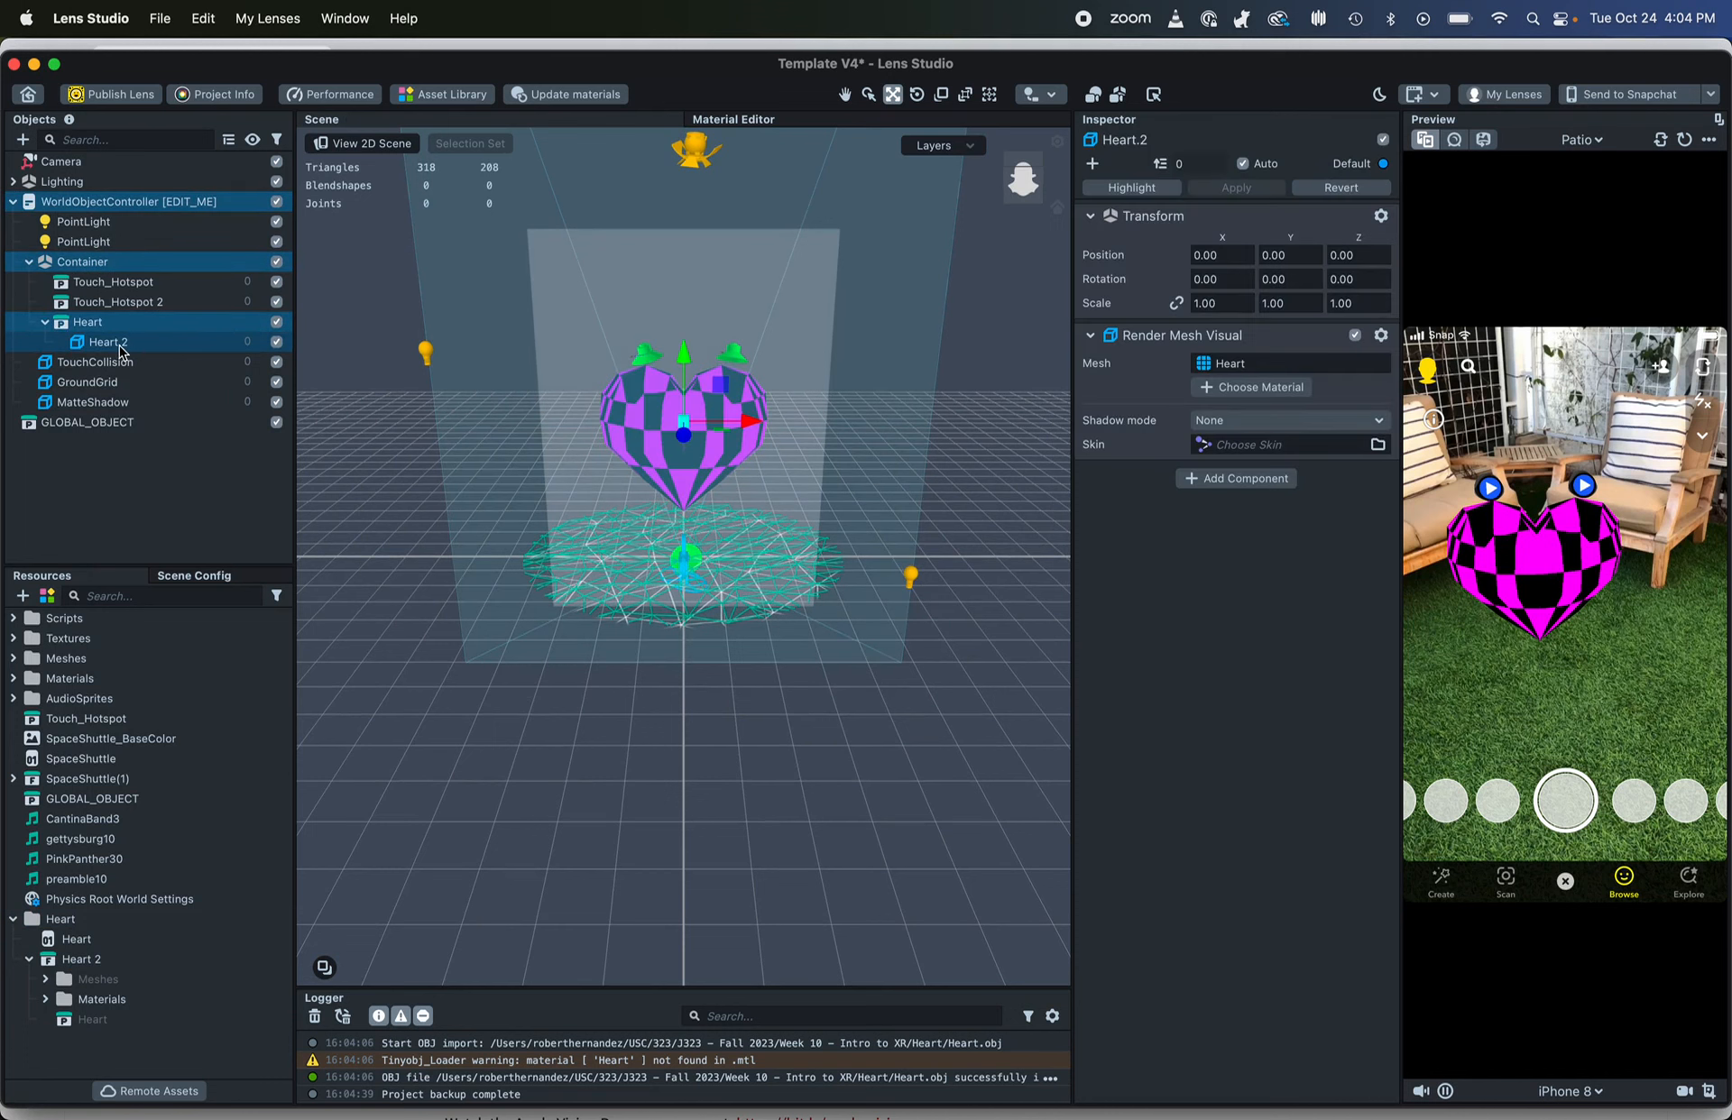
{"action": "left_click", "coordinate": [21, 597]}
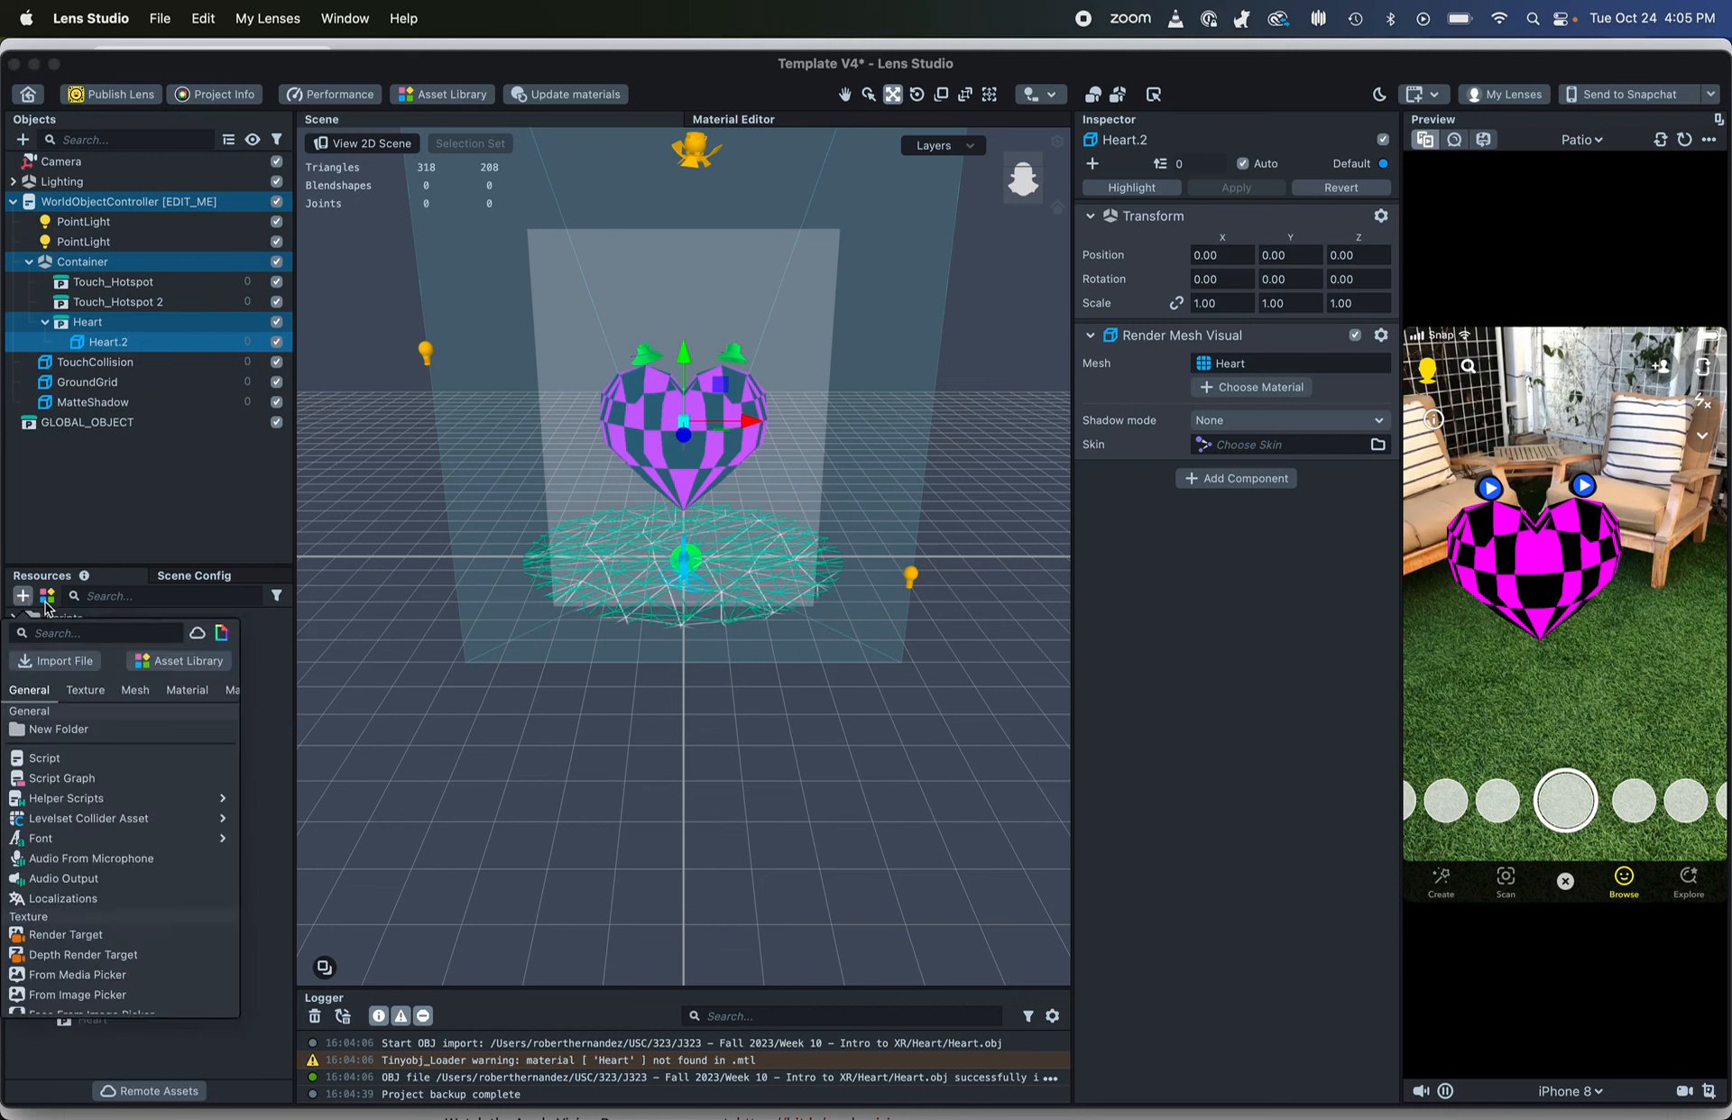
{"action": "left_click", "coordinate": [187, 691]}
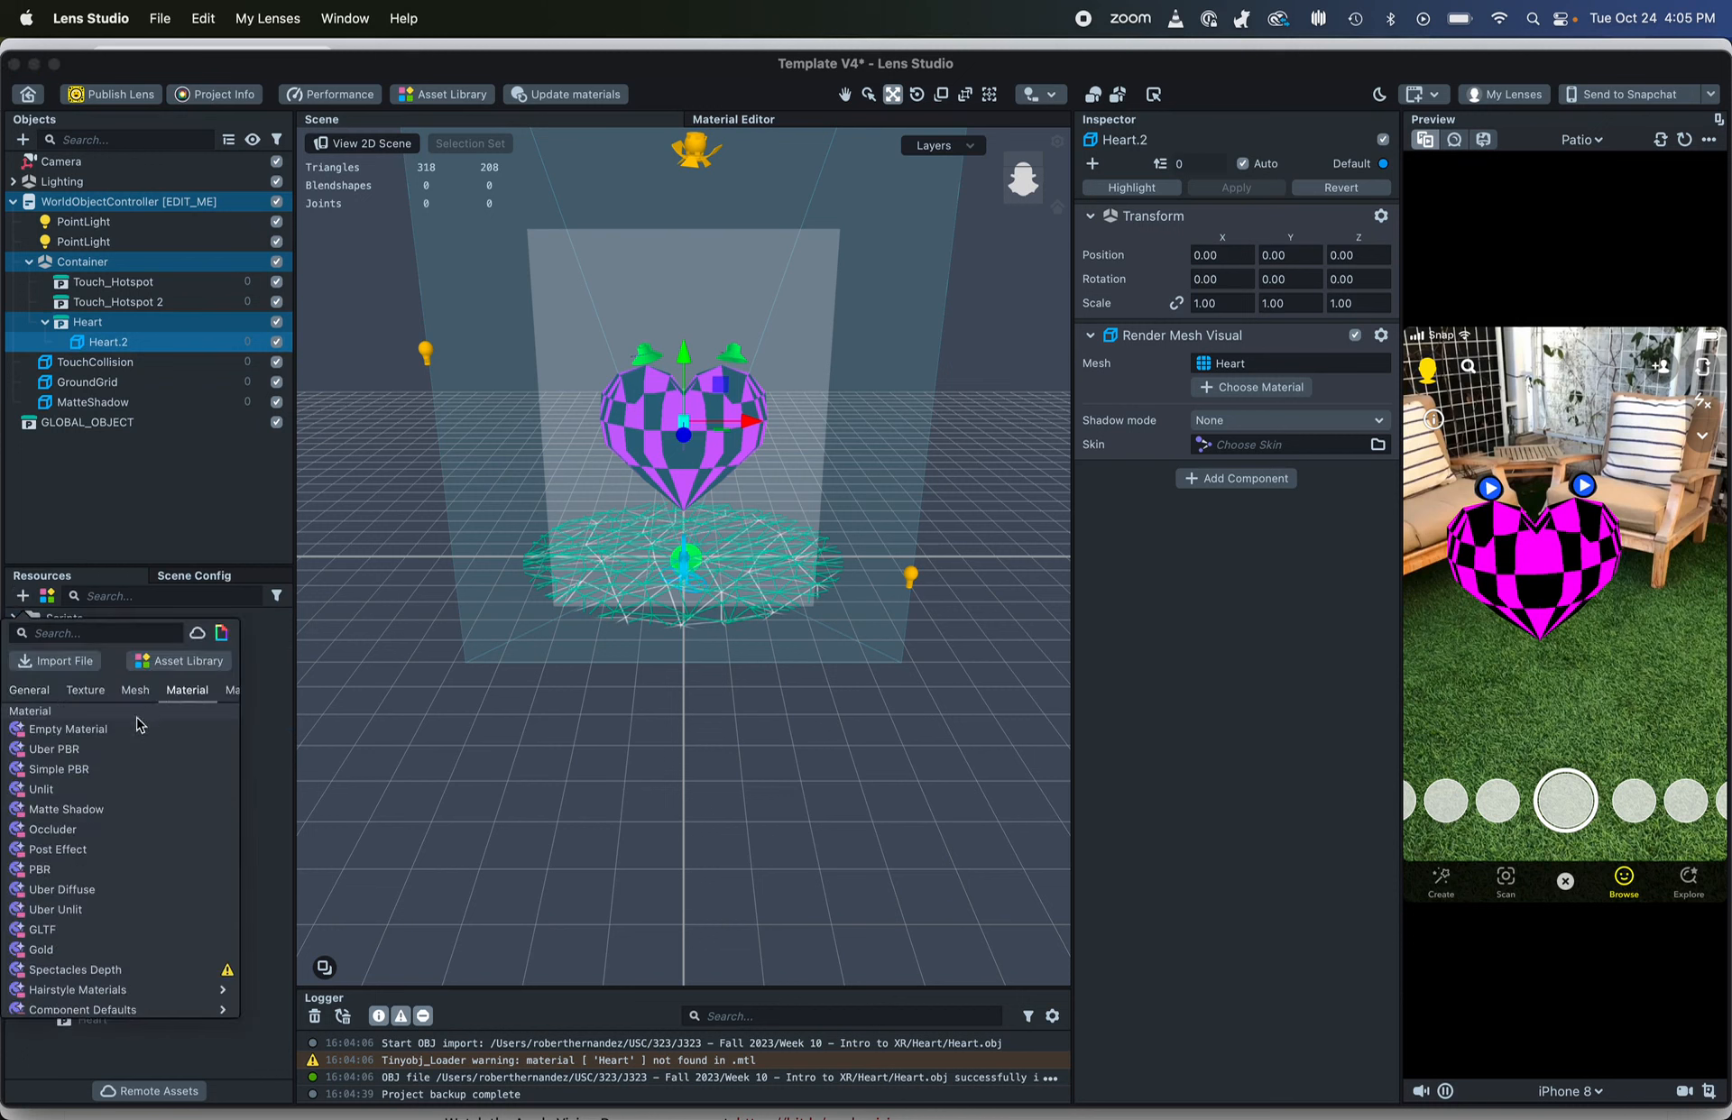
{"action": "left_click", "coordinate": [110, 750]}
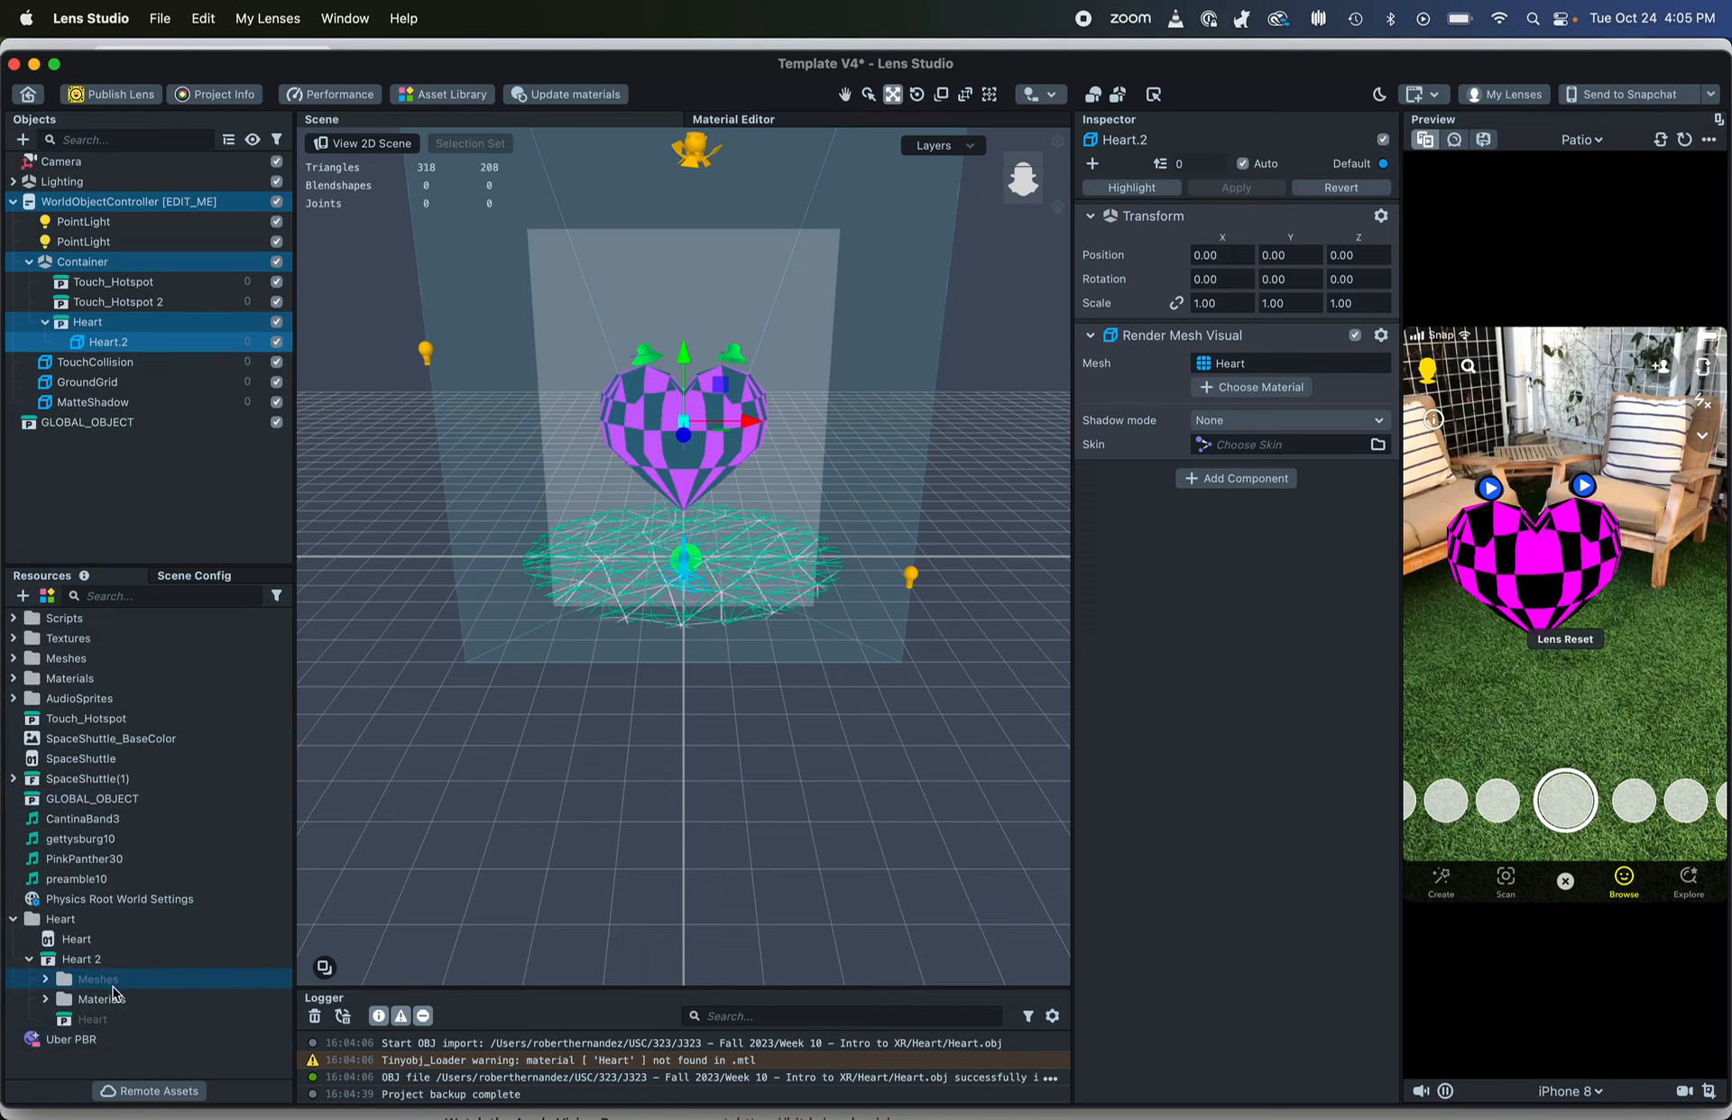
Rename the new Uber PBR material to Heart Skin
{"action": "right_click", "coordinate": [84, 1051]}
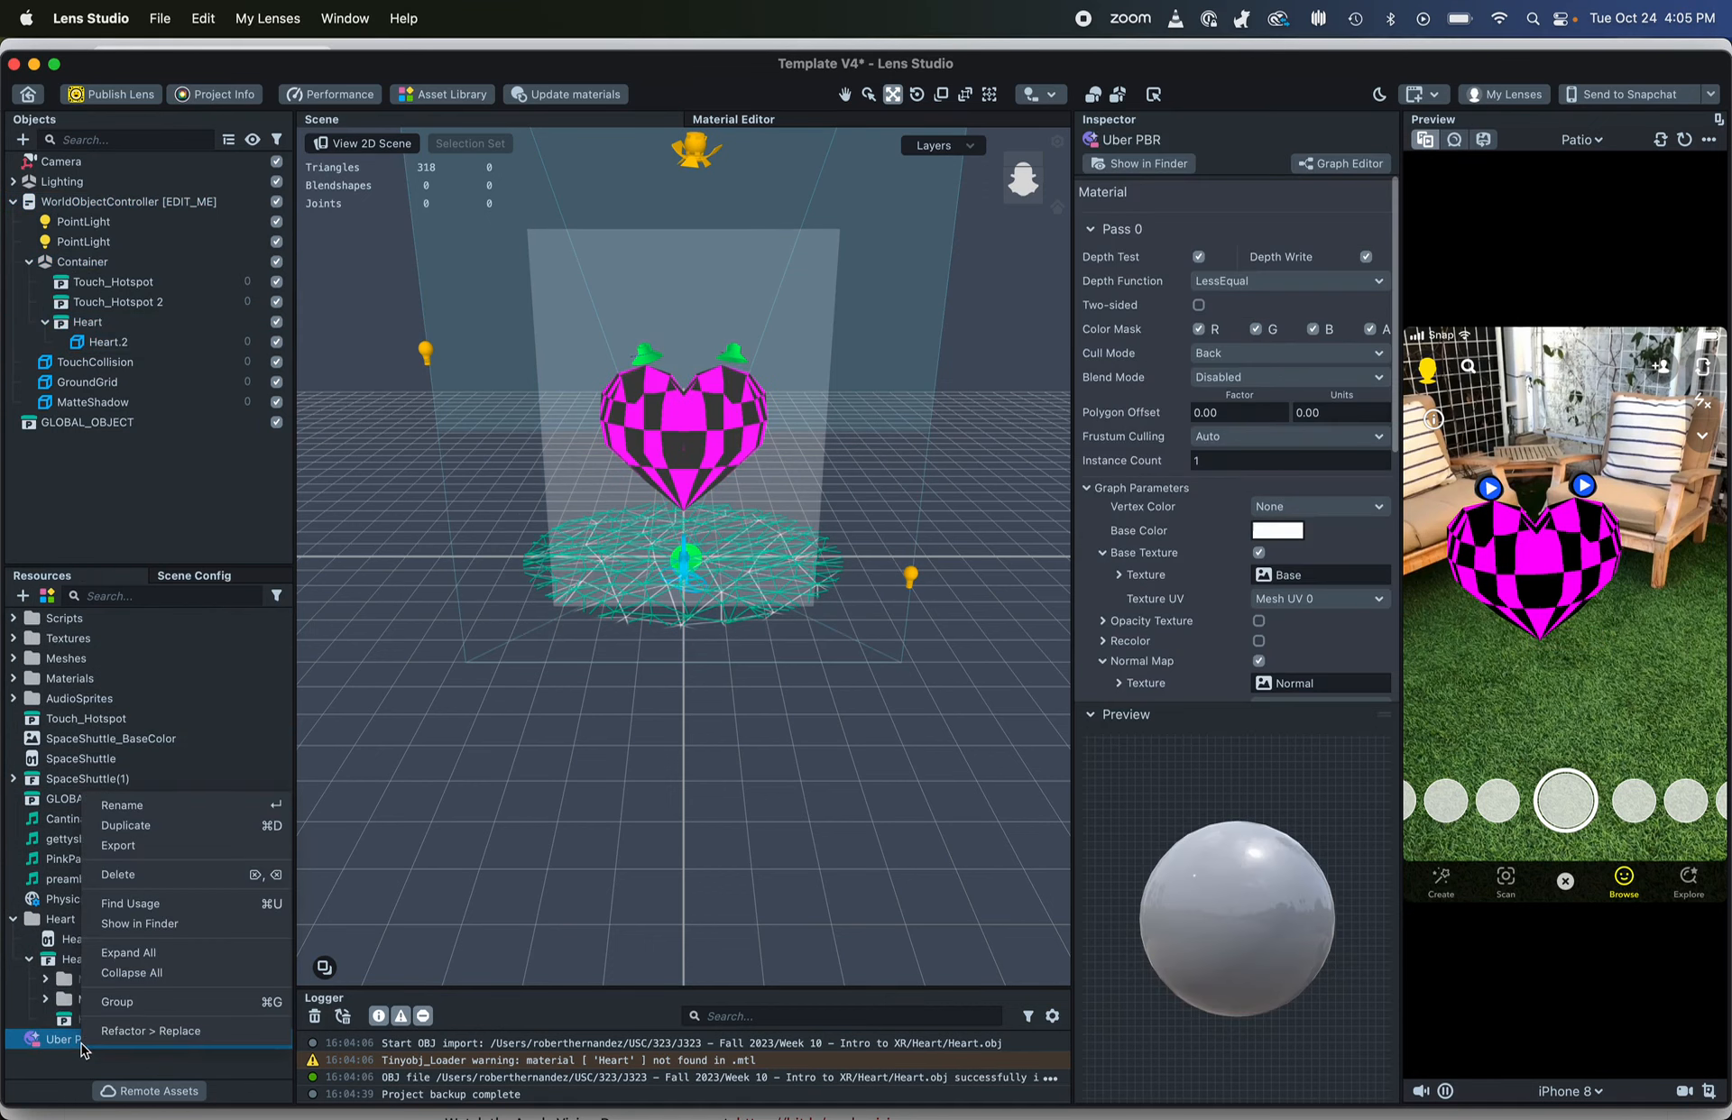
{"action": "left_click", "coordinate": [135, 808]}
{"action": "type", "text": "Heart Skin"}
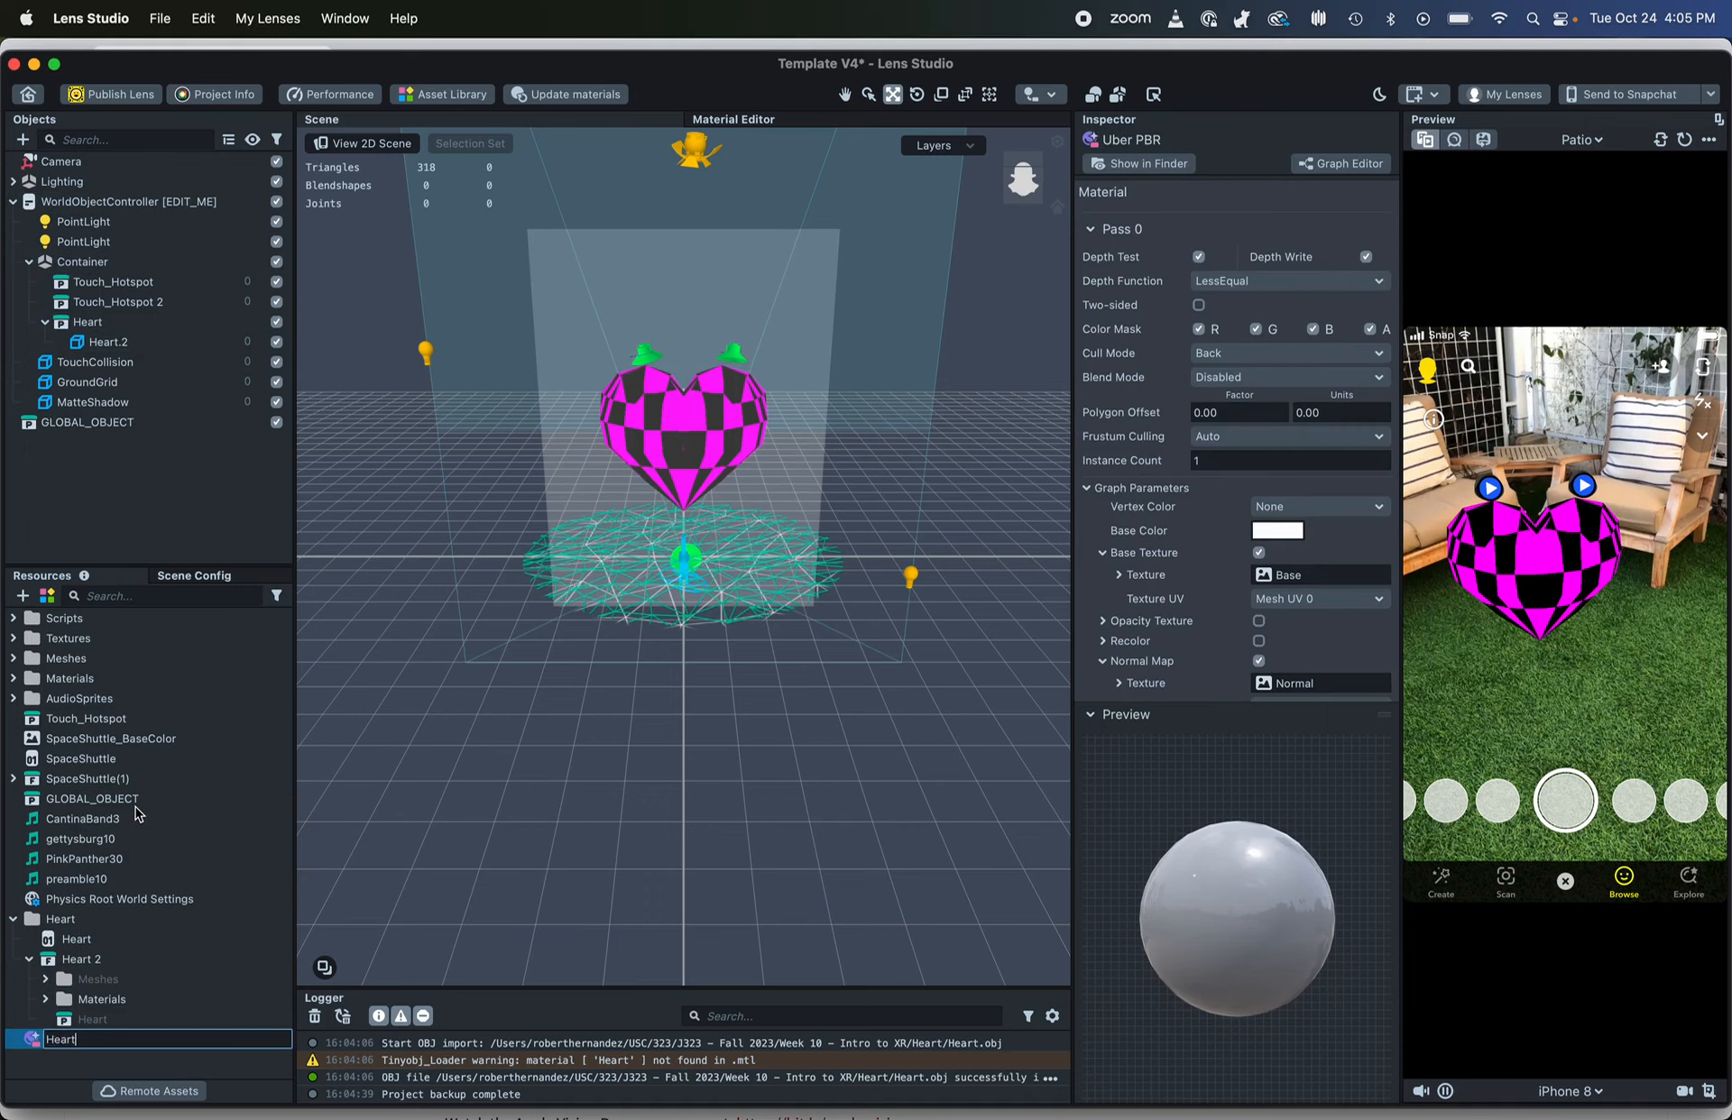
{"action": "key", "text": "Return"}
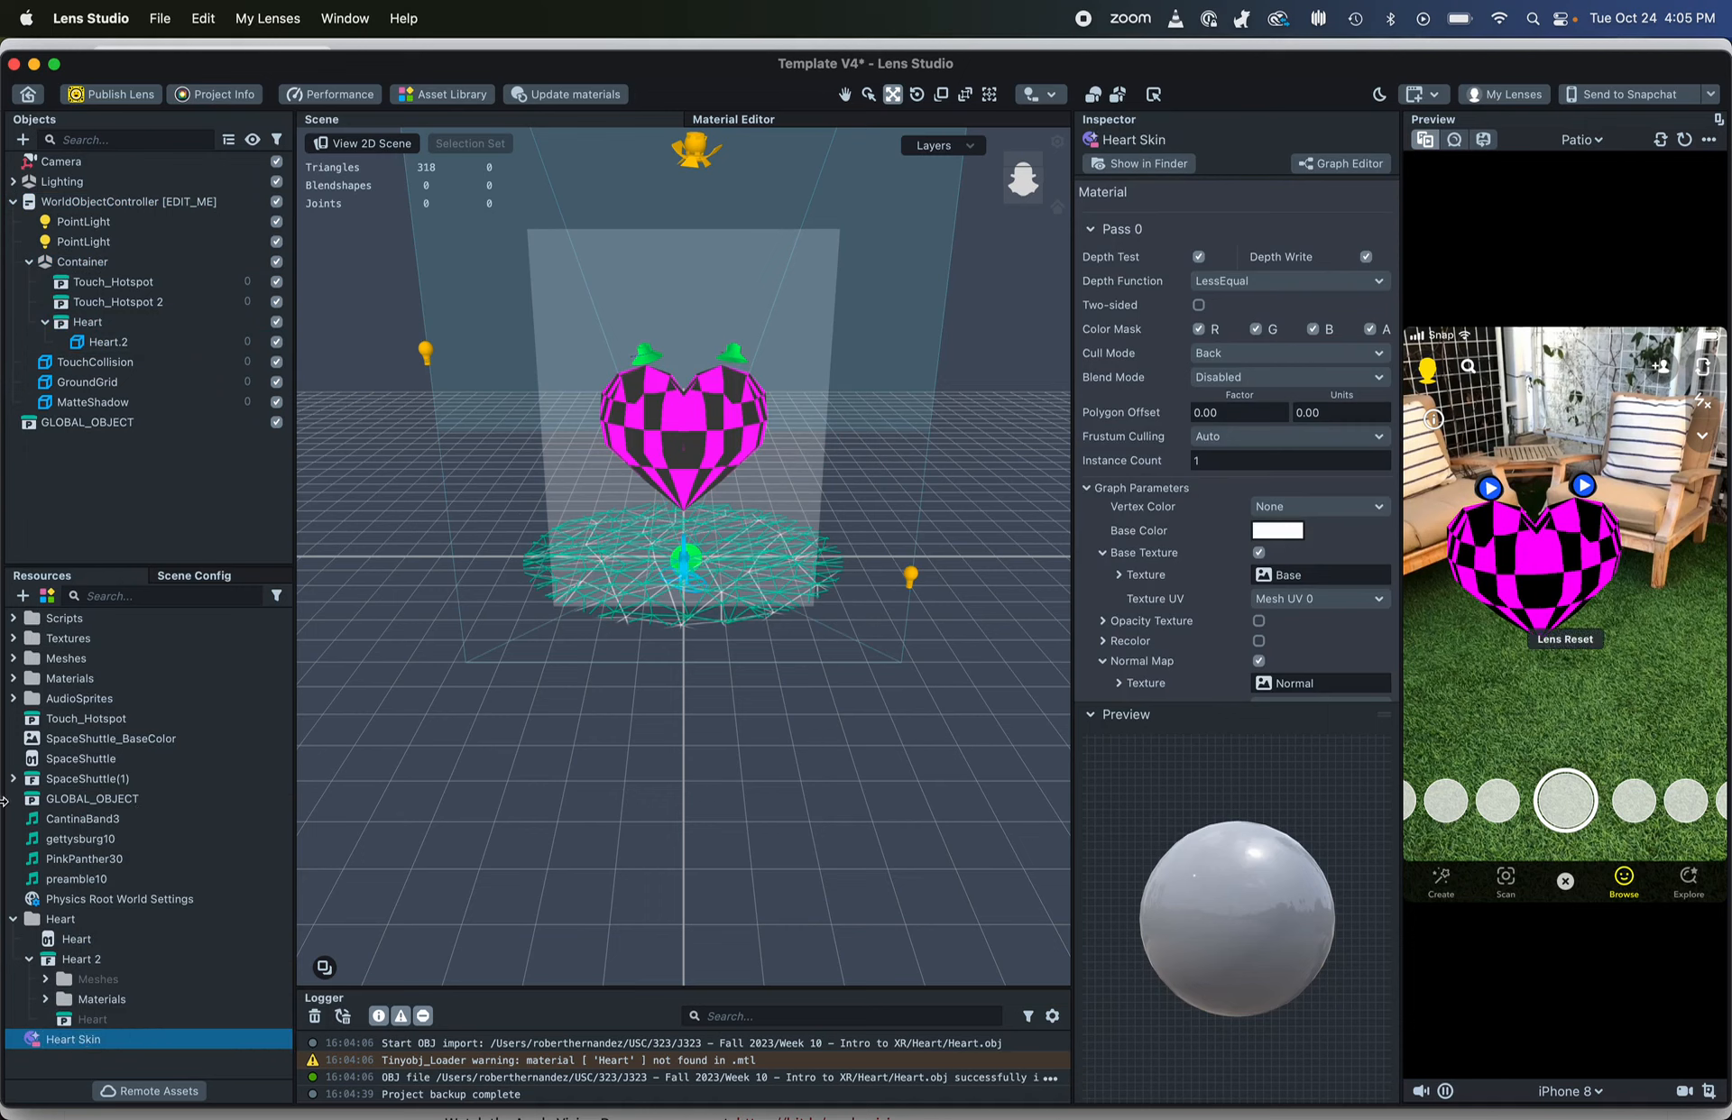
{"action": "left_click", "coordinate": [45, 1063]}
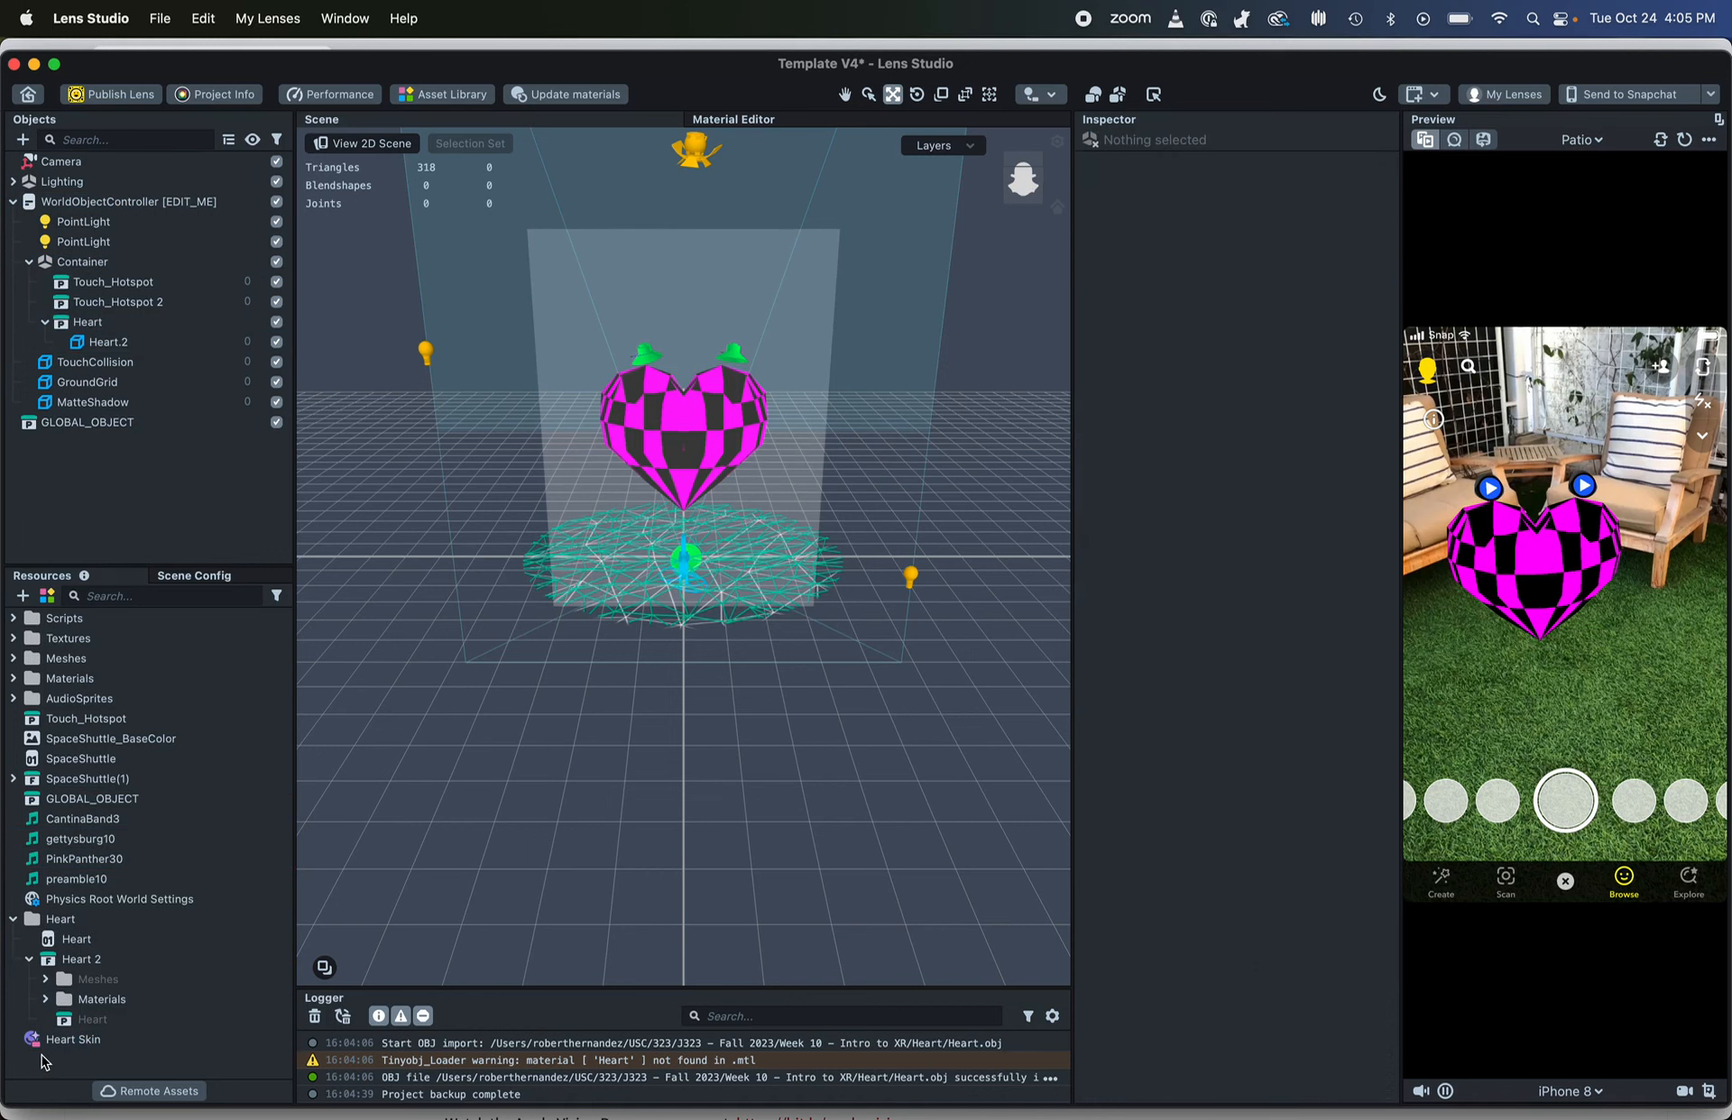
Assign the Heart Skin material to the Heart.2 mesh
{"action": "left_click", "coordinate": [113, 342]}
{"action": "left_click_drag", "start_coordinate": [83, 1047], "coordinate": [1319, 365]}
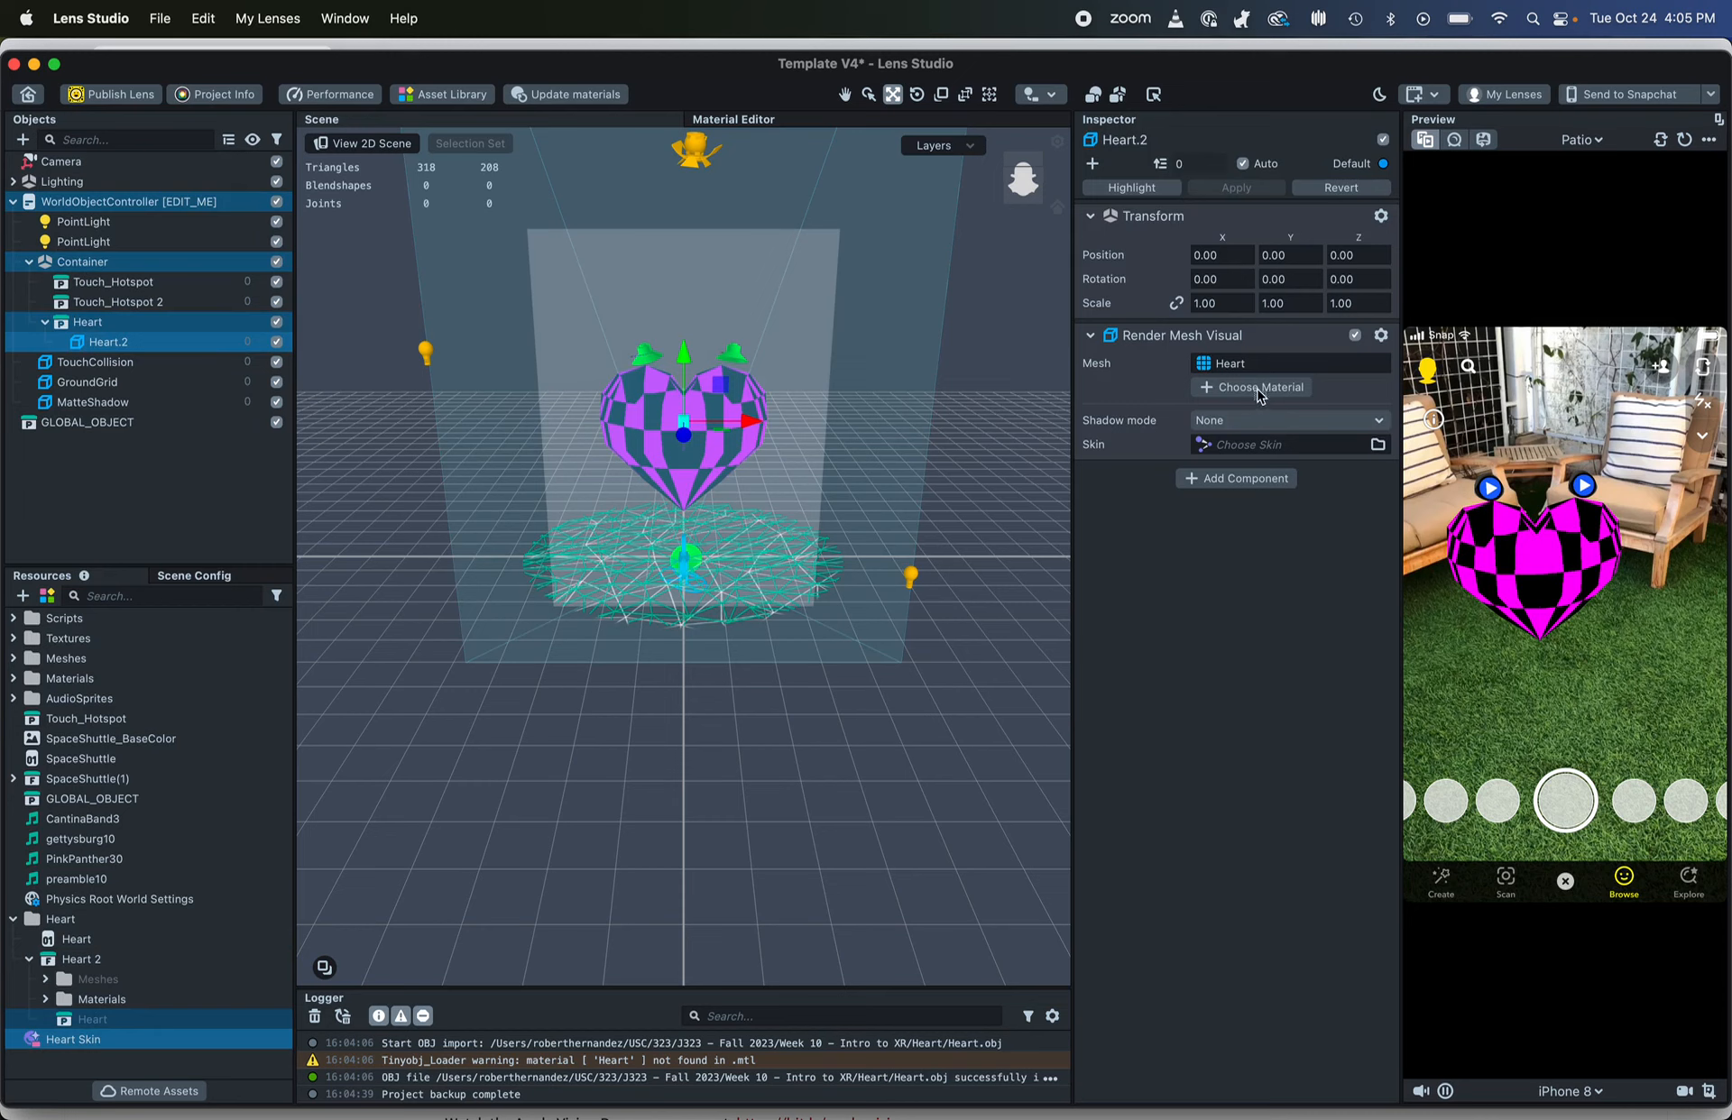
{"action": "left_click_drag", "start_coordinate": [1257, 389], "coordinate": [1259, 387]}
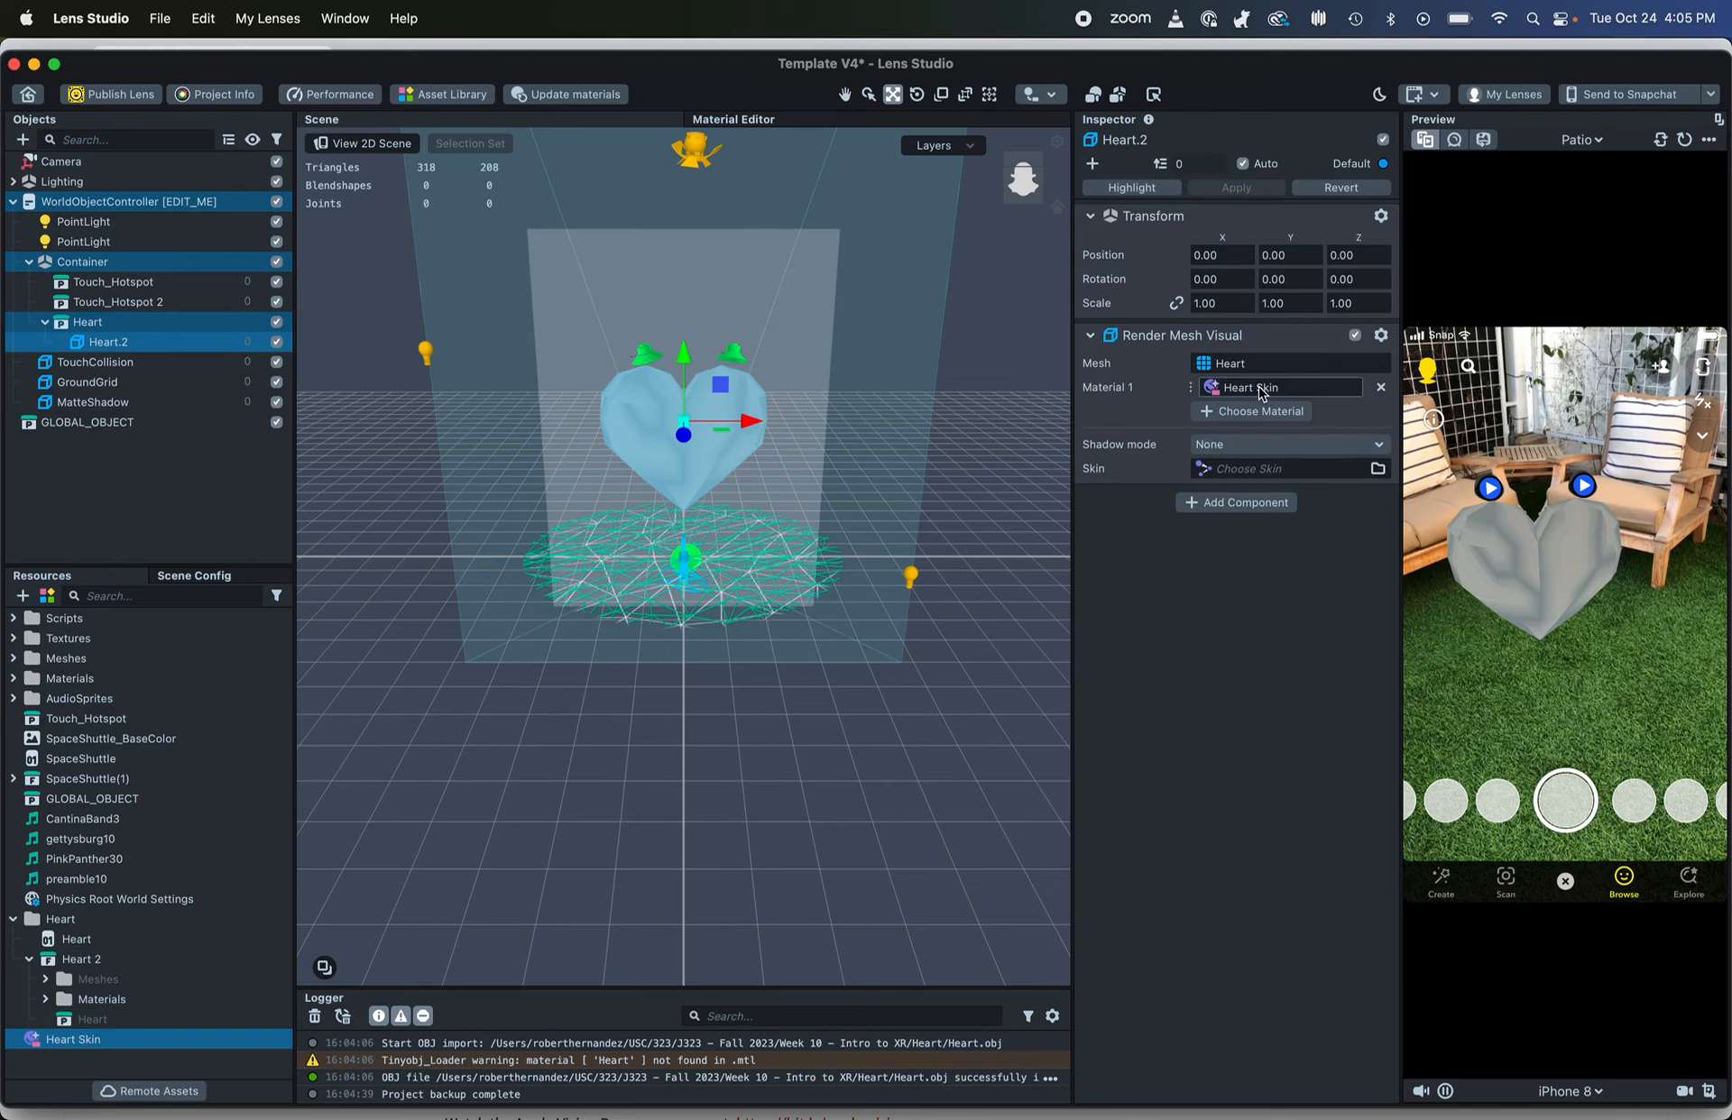
Add Heart Skin as a second material on the Heart.2 mesh and remove that duplicate entry
{"action": "left_click", "coordinate": [1246, 412]}
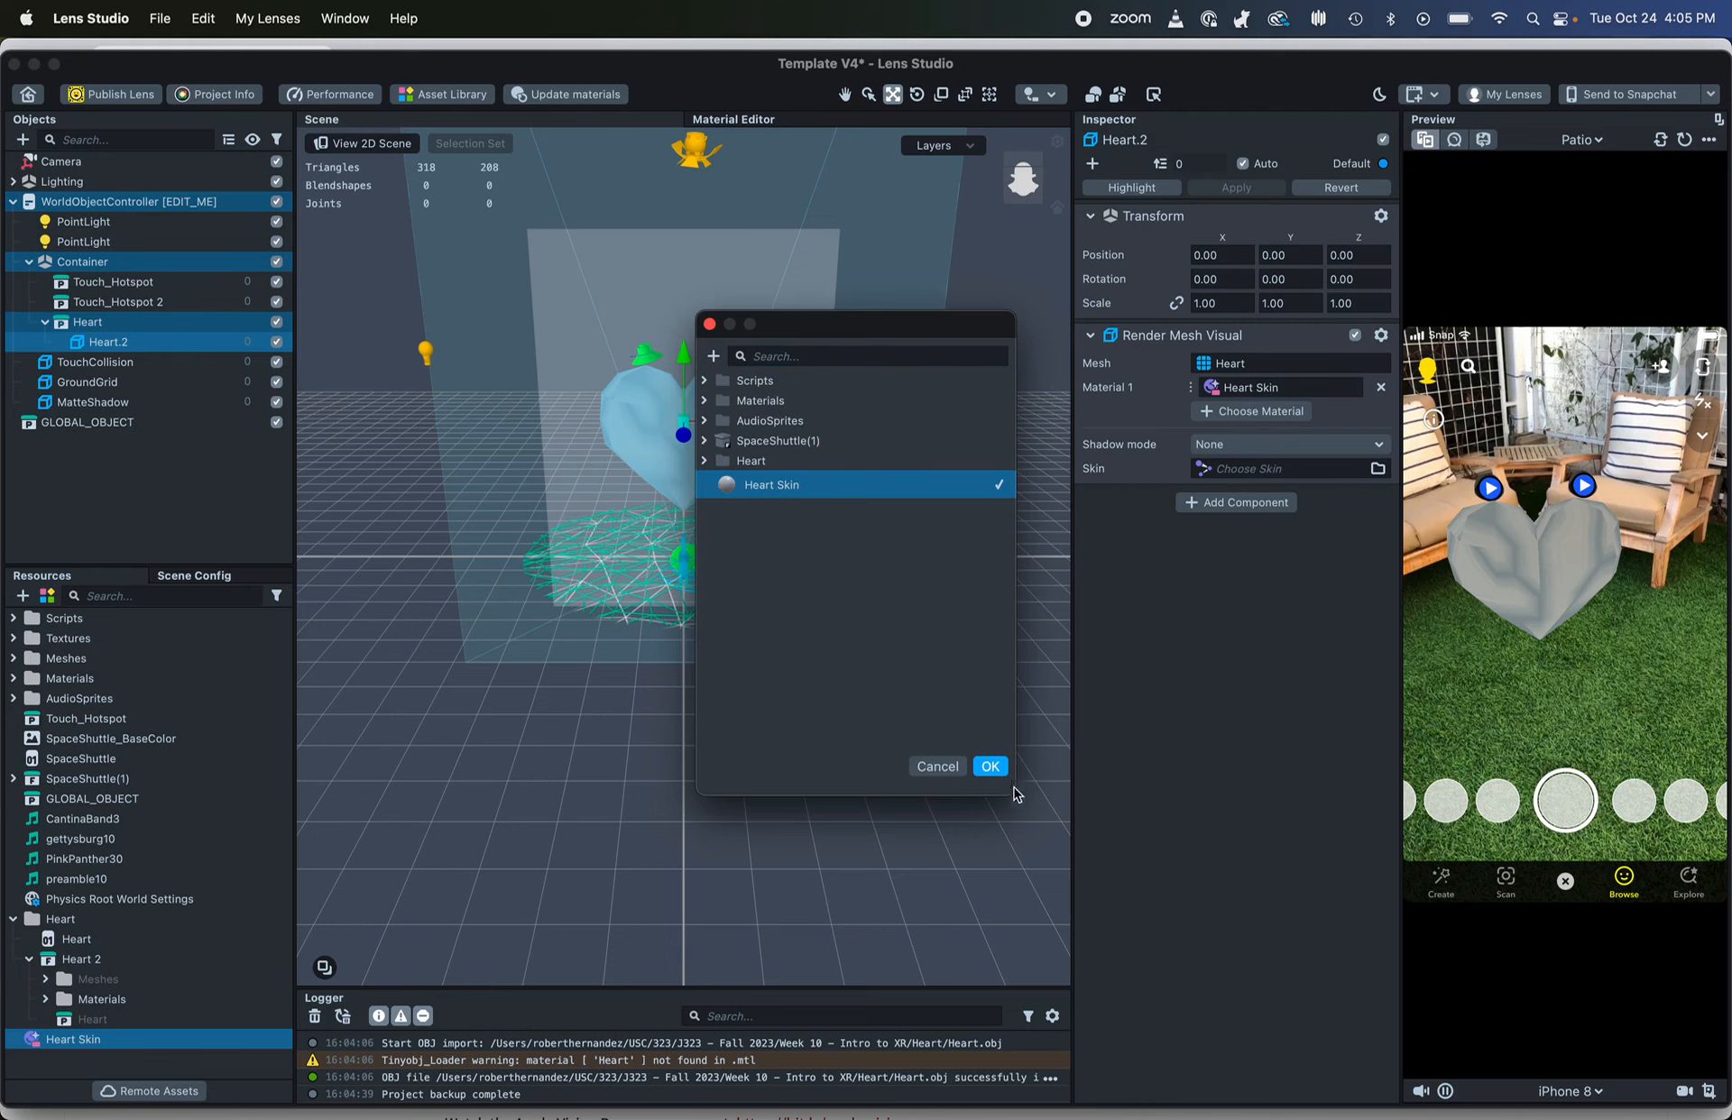
{"action": "left_click", "coordinate": [989, 766]}
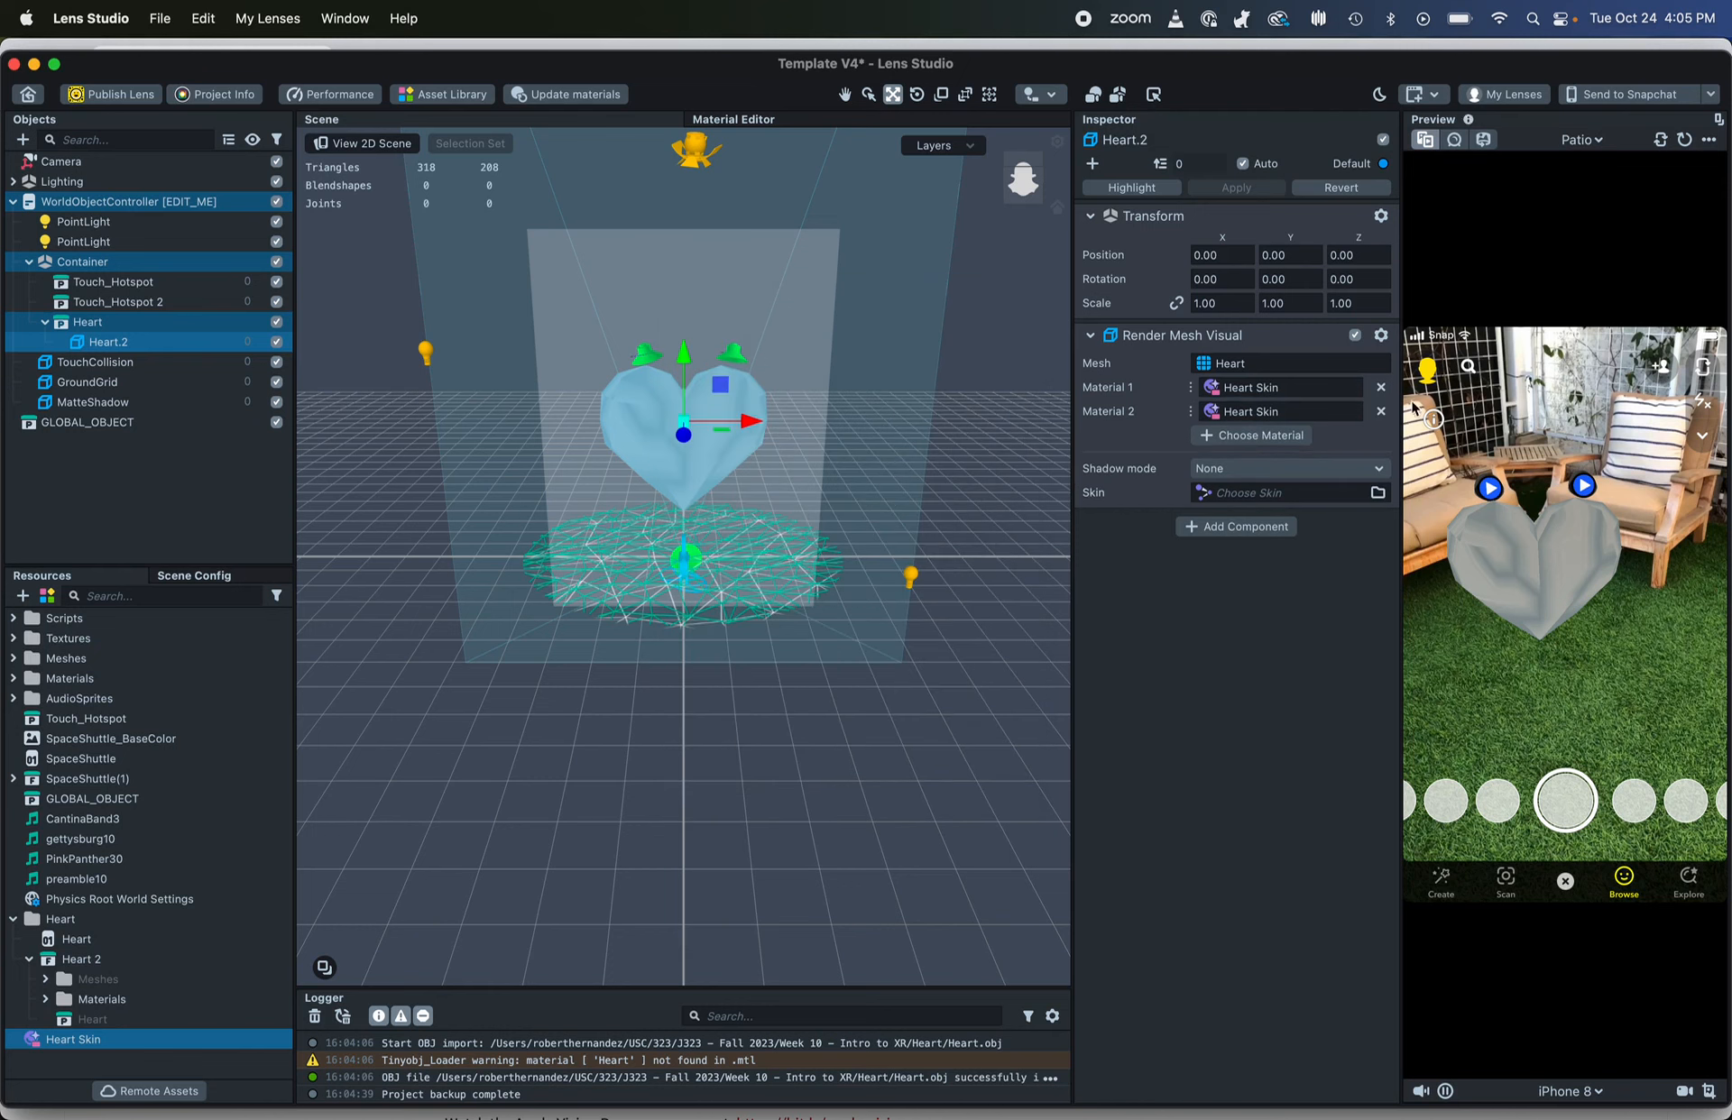
{"action": "left_click", "coordinate": [1380, 411]}
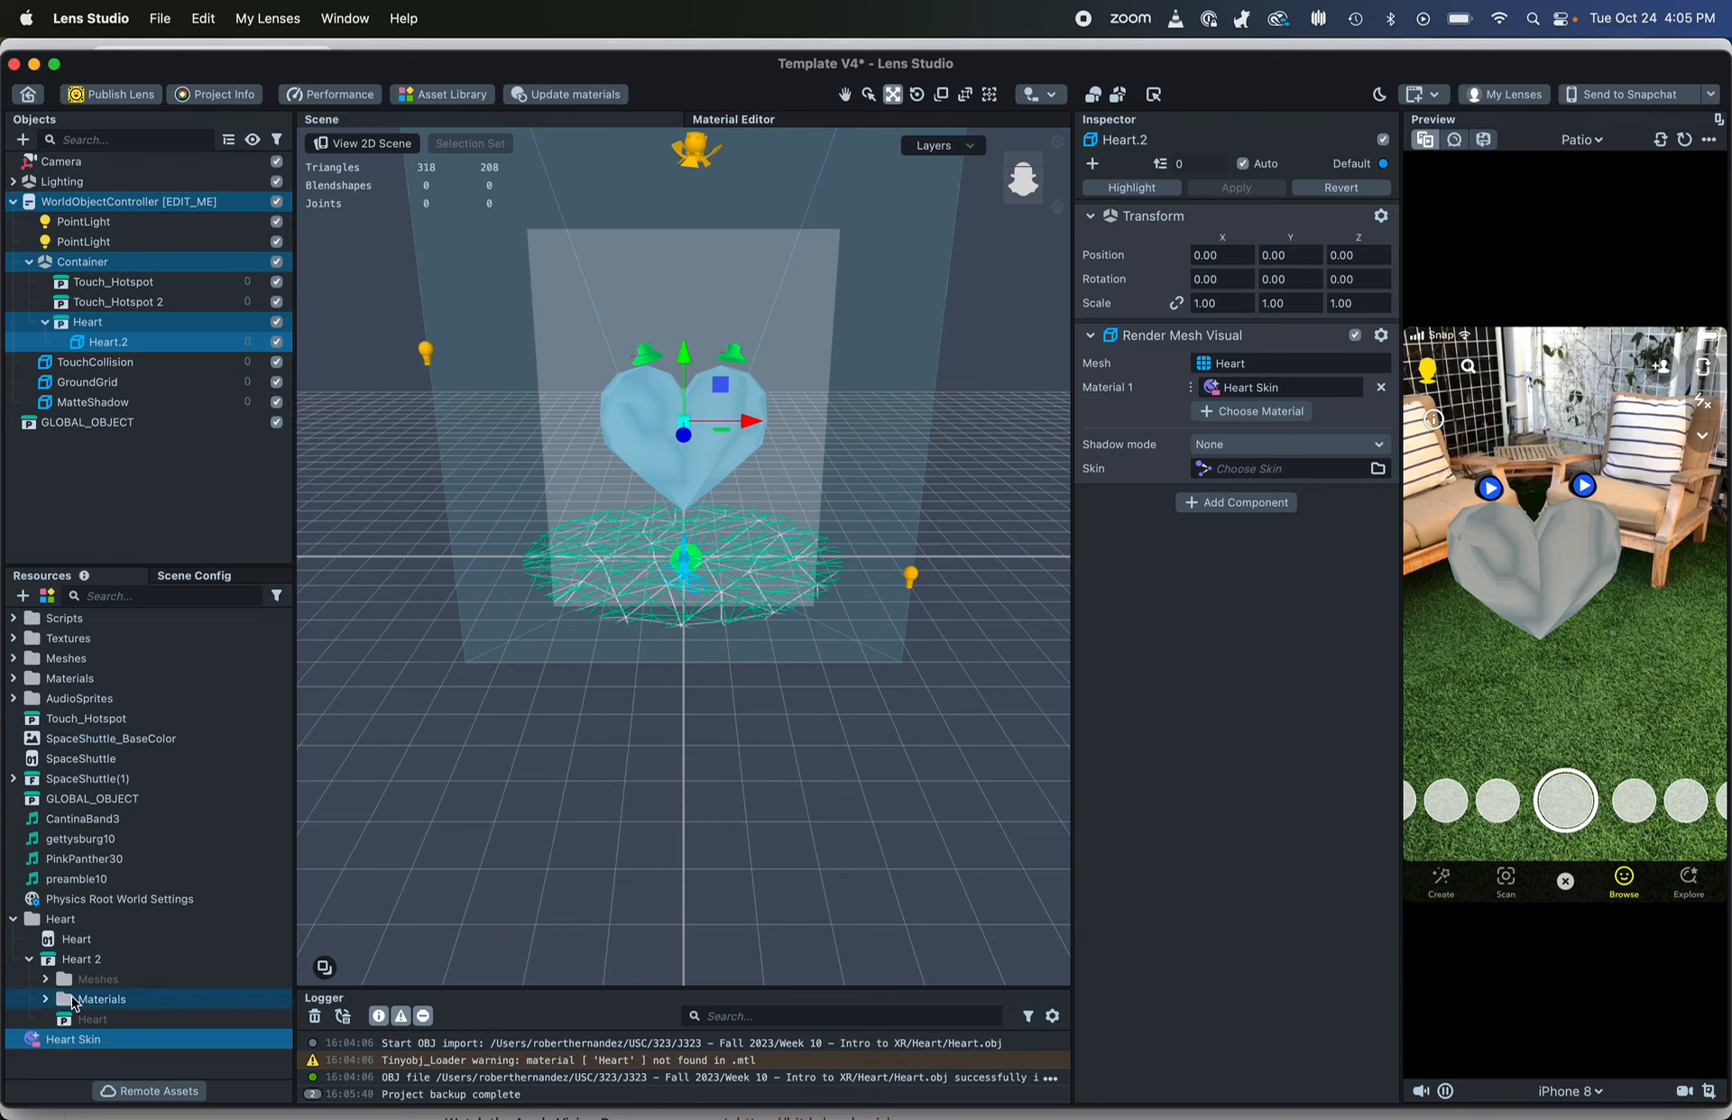
Replace the Heart.2 mesh's material with Heart Red from the imported heart's Materials folder
{"action": "left_click", "coordinate": [45, 1001]}
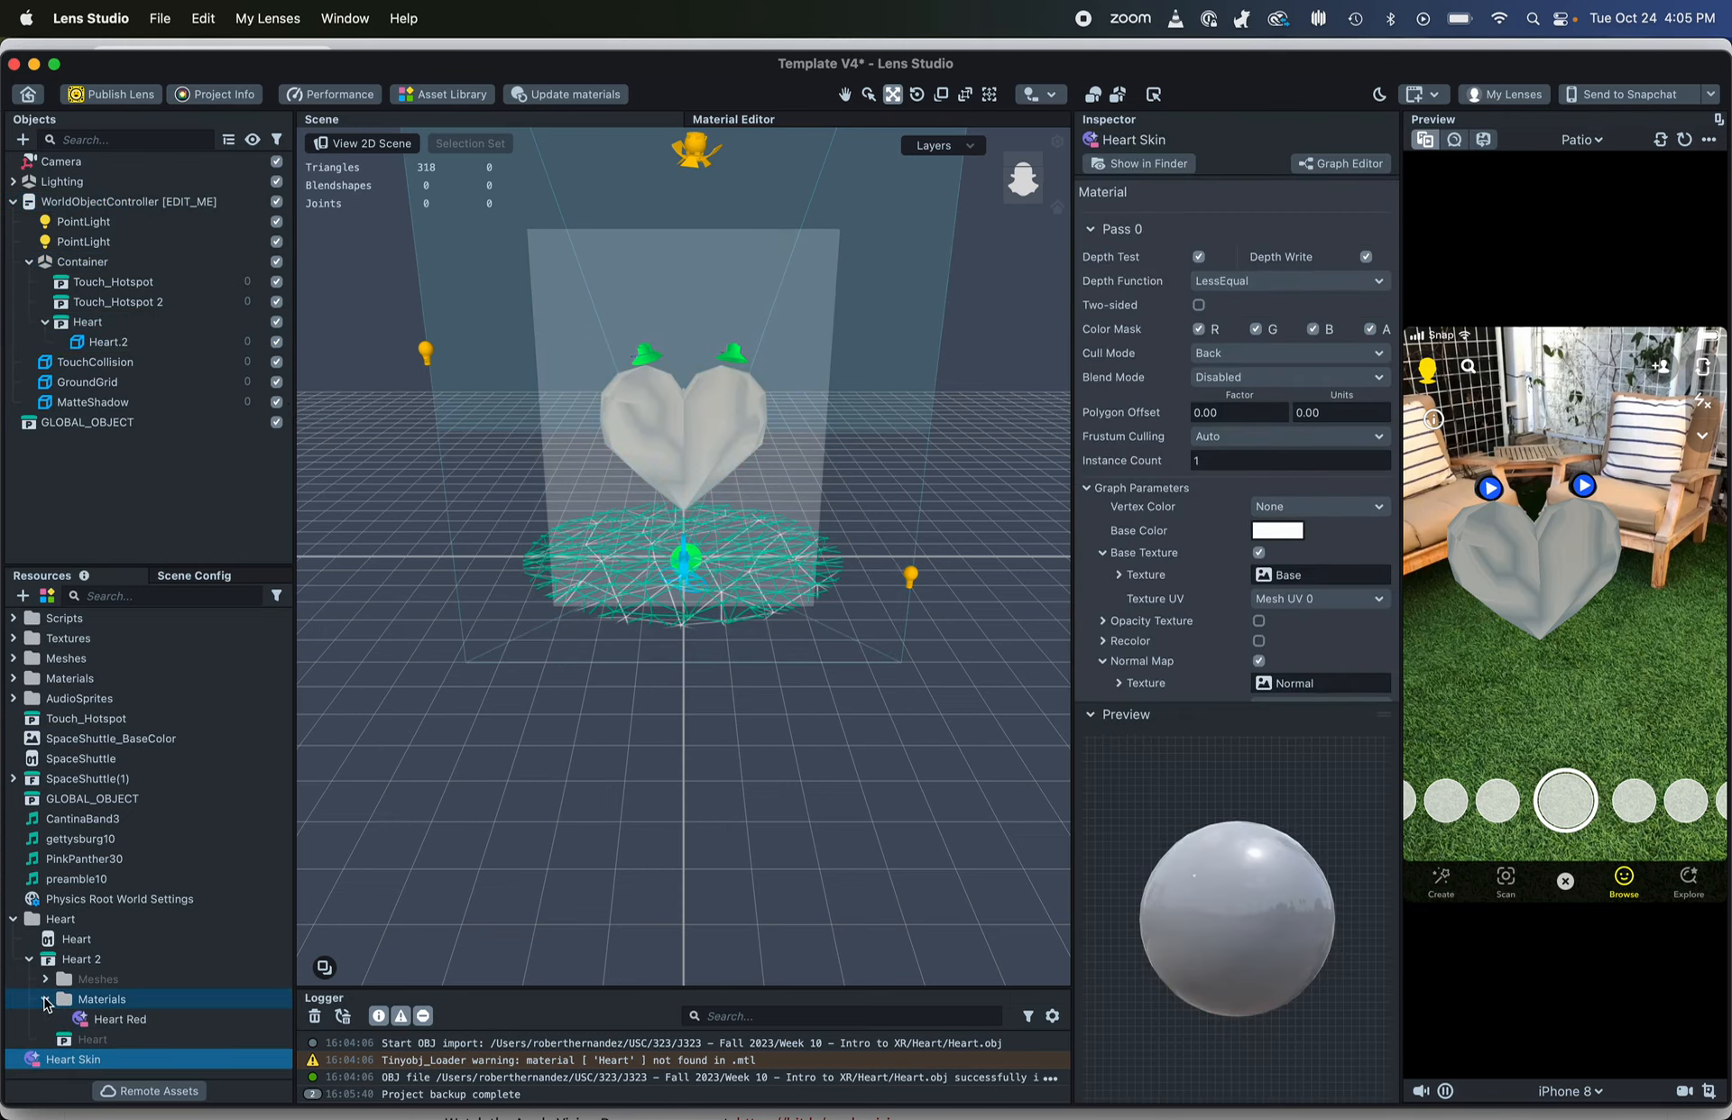
{"action": "left_click", "coordinate": [114, 1028]}
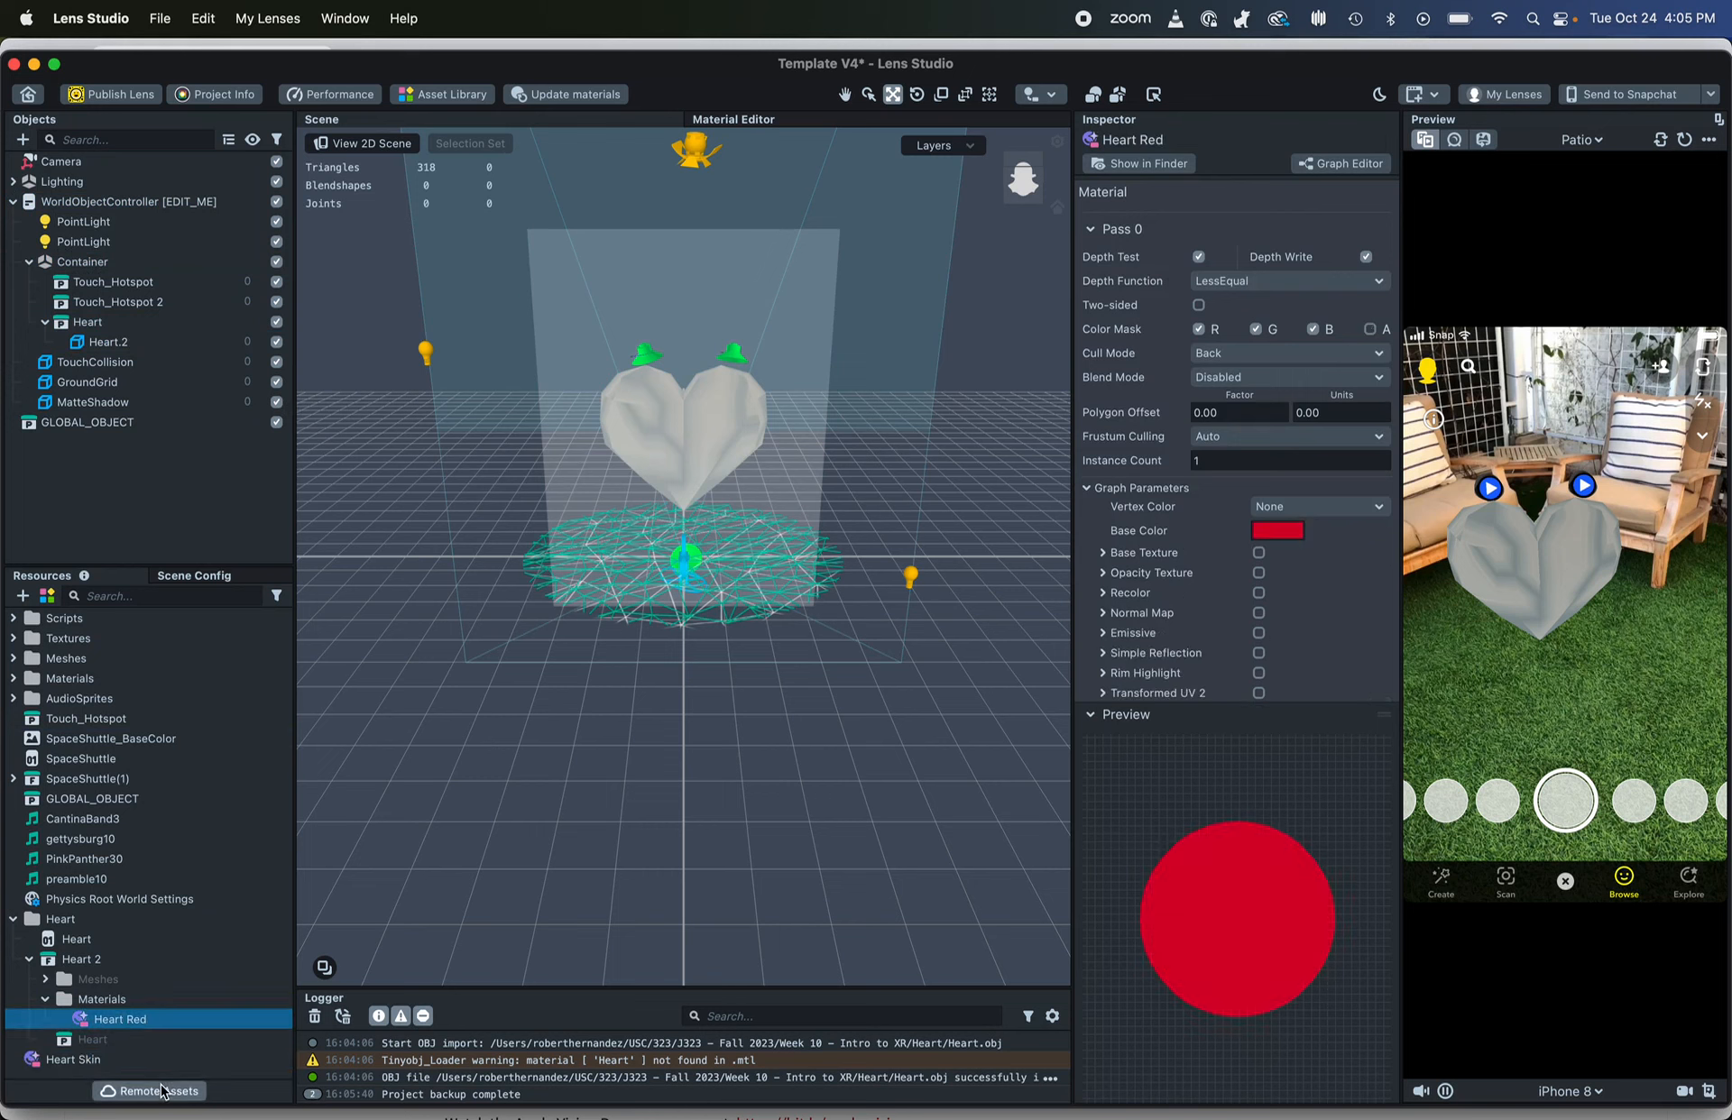
{"action": "left_click", "coordinate": [114, 343]}
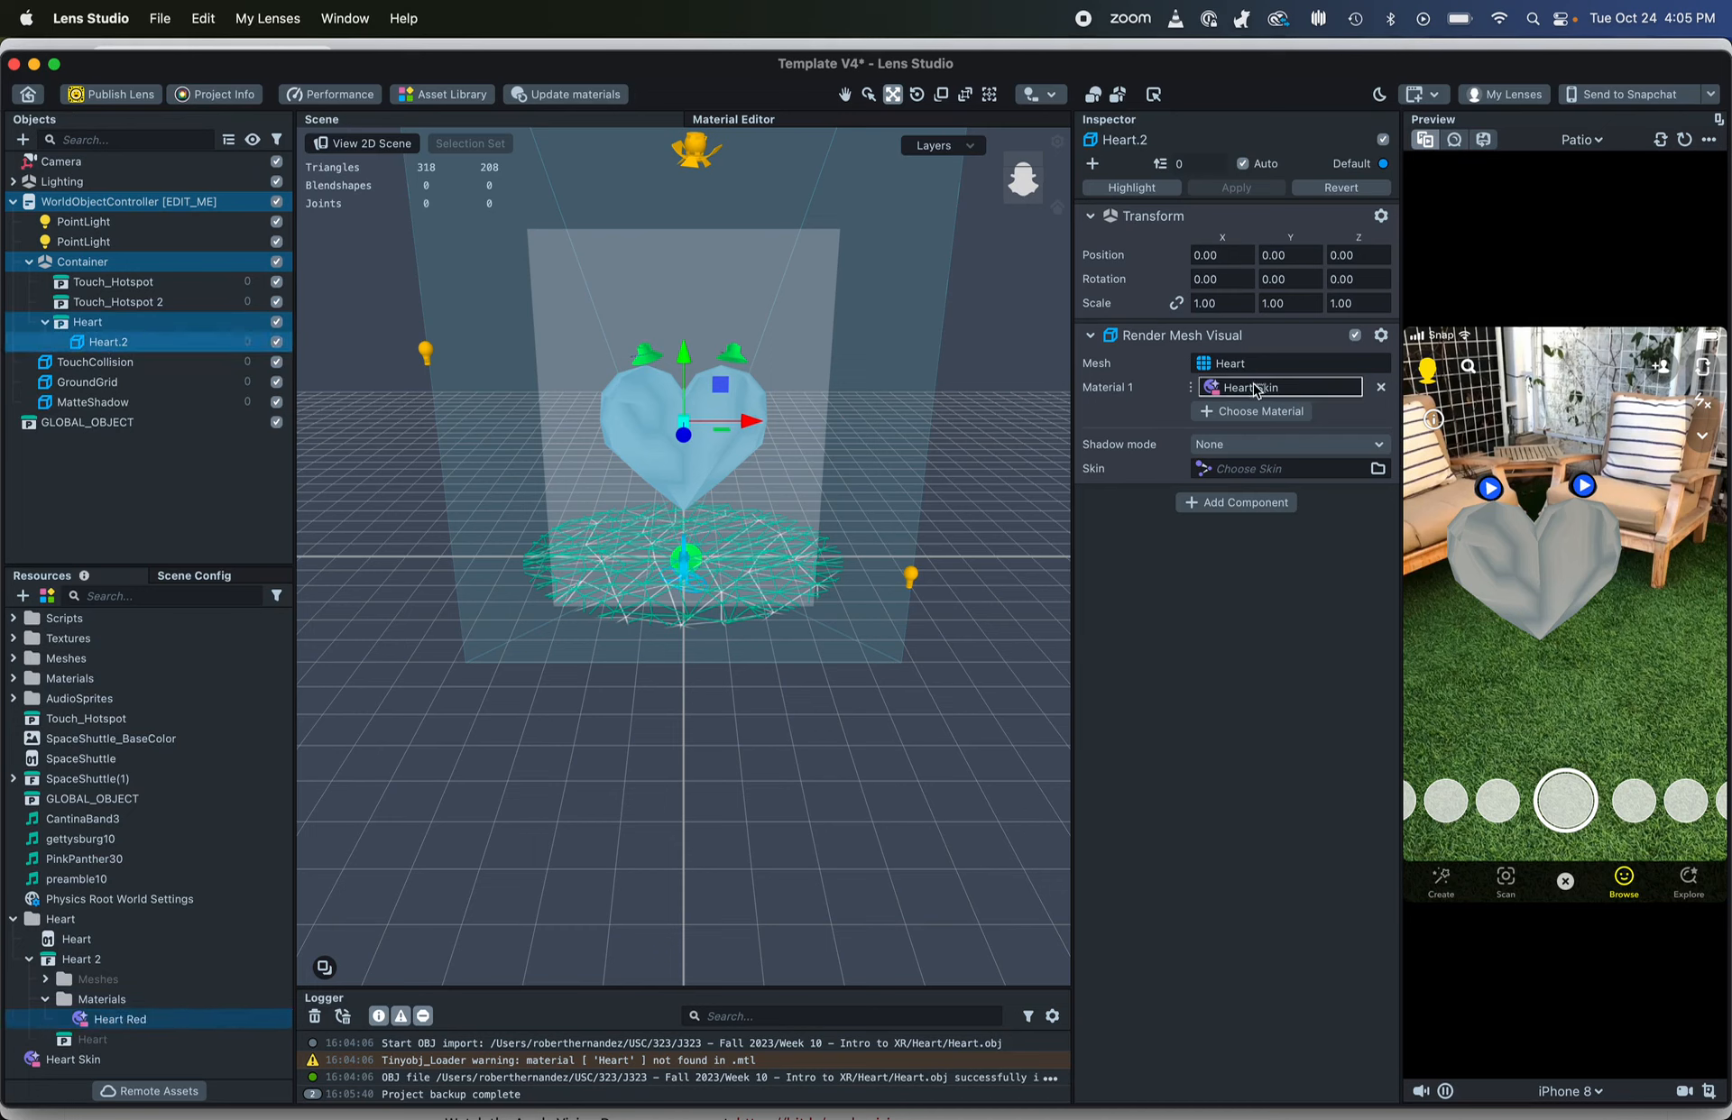
{"action": "left_click_drag", "start_coordinate": [1261, 394], "coordinate": [1263, 394]}
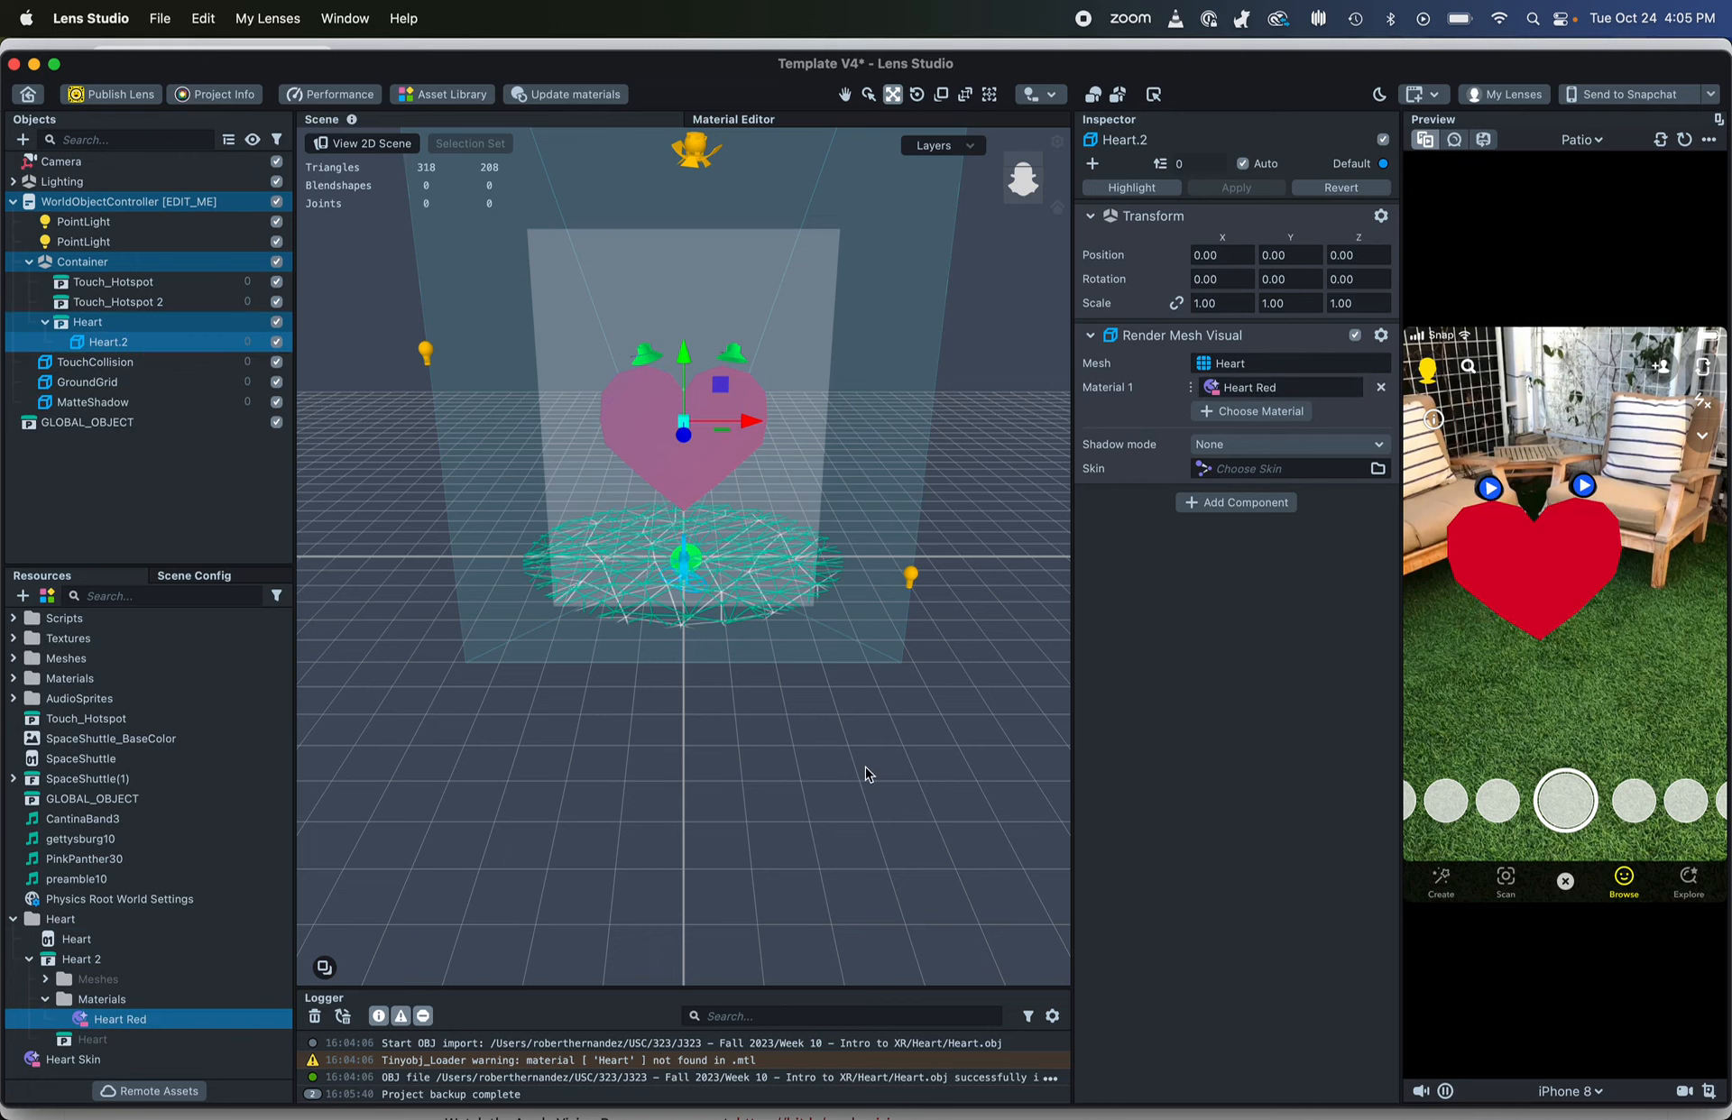
Move the Heart.2 mesh back along its Z axis to about -85 and collapse the Heart resource folder
{"action": "mouse_move", "coordinate": [823, 678]}
{"action": "left_mouse_down", "text": "alt"}
{"action": "mouse_move", "coordinate": [754, 701]}
{"action": "mouse_move", "coordinate": [570, 702]}
{"action": "mouse_move", "coordinate": [855, 646]}
{"action": "mouse_move", "coordinate": [820, 700]}
{"action": "left_mouse_up", "text": "alt"}
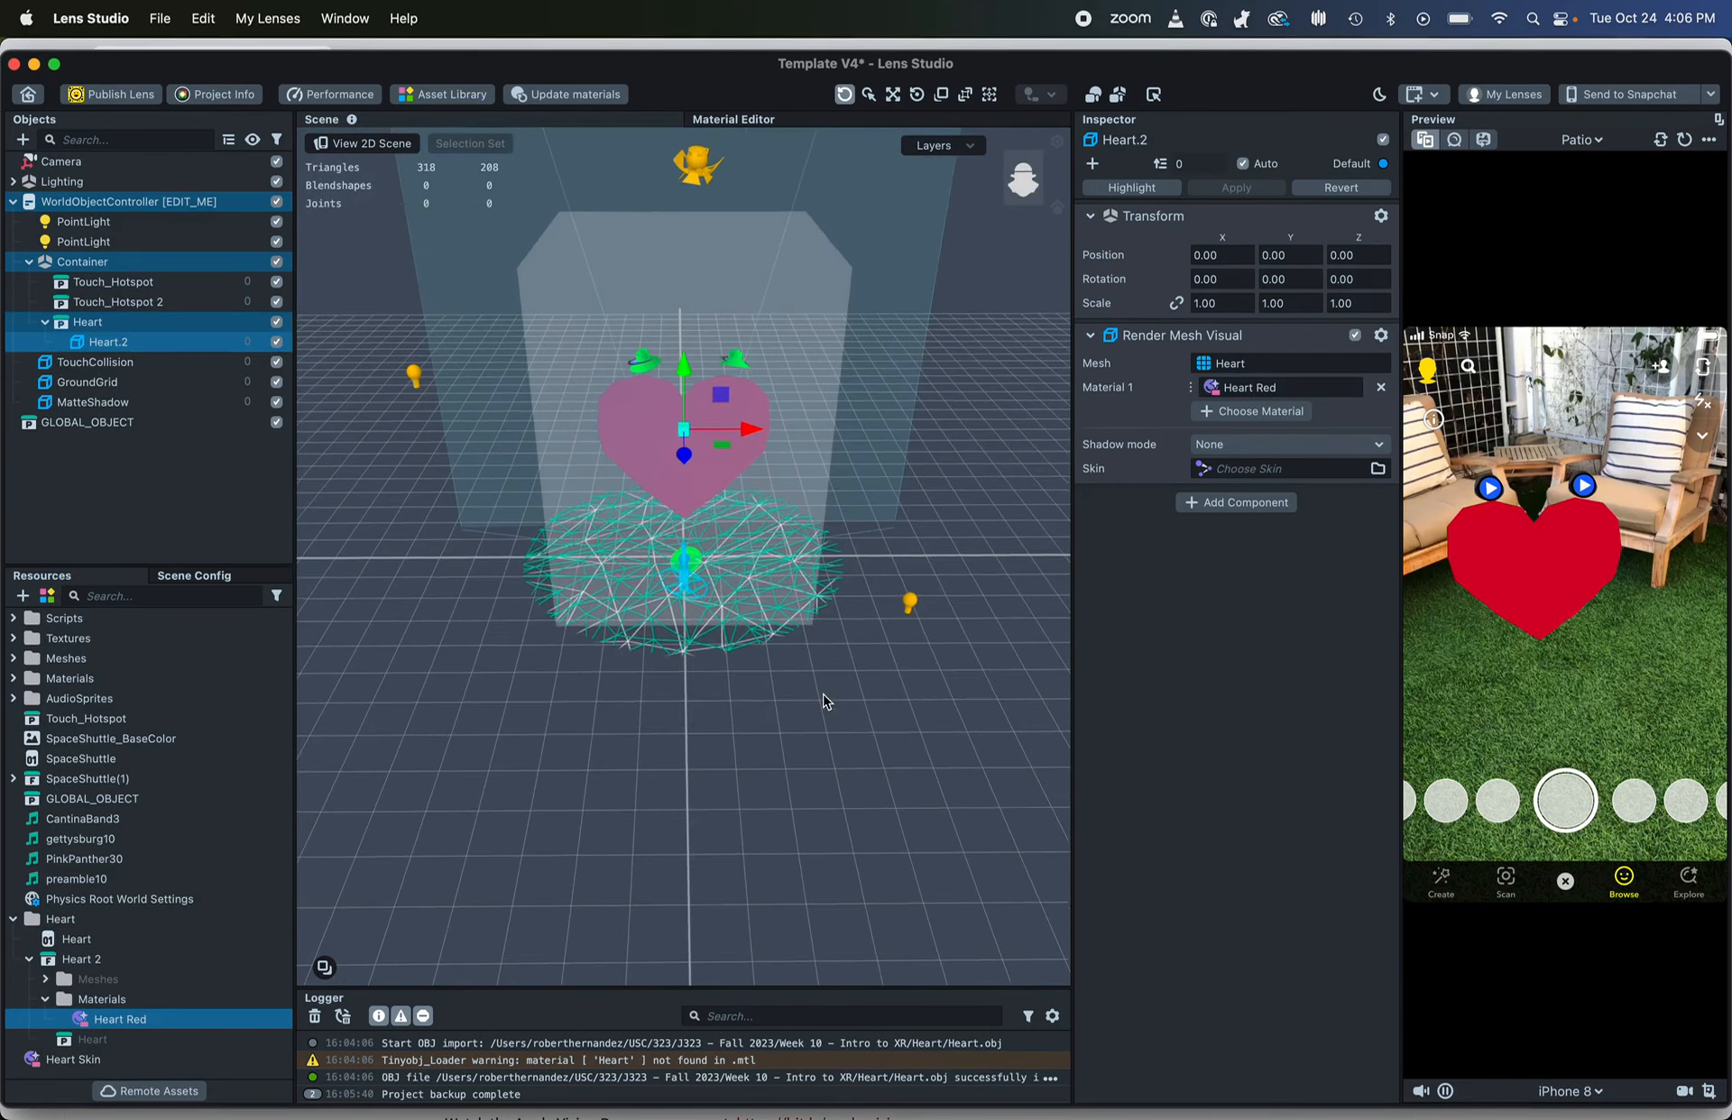
{"action": "left_click_drag", "start_coordinate": [684, 455], "coordinate": [686, 422]}
{"action": "left_click_drag", "start_coordinate": [794, 564], "coordinate": [800, 524], "text": "alt"}
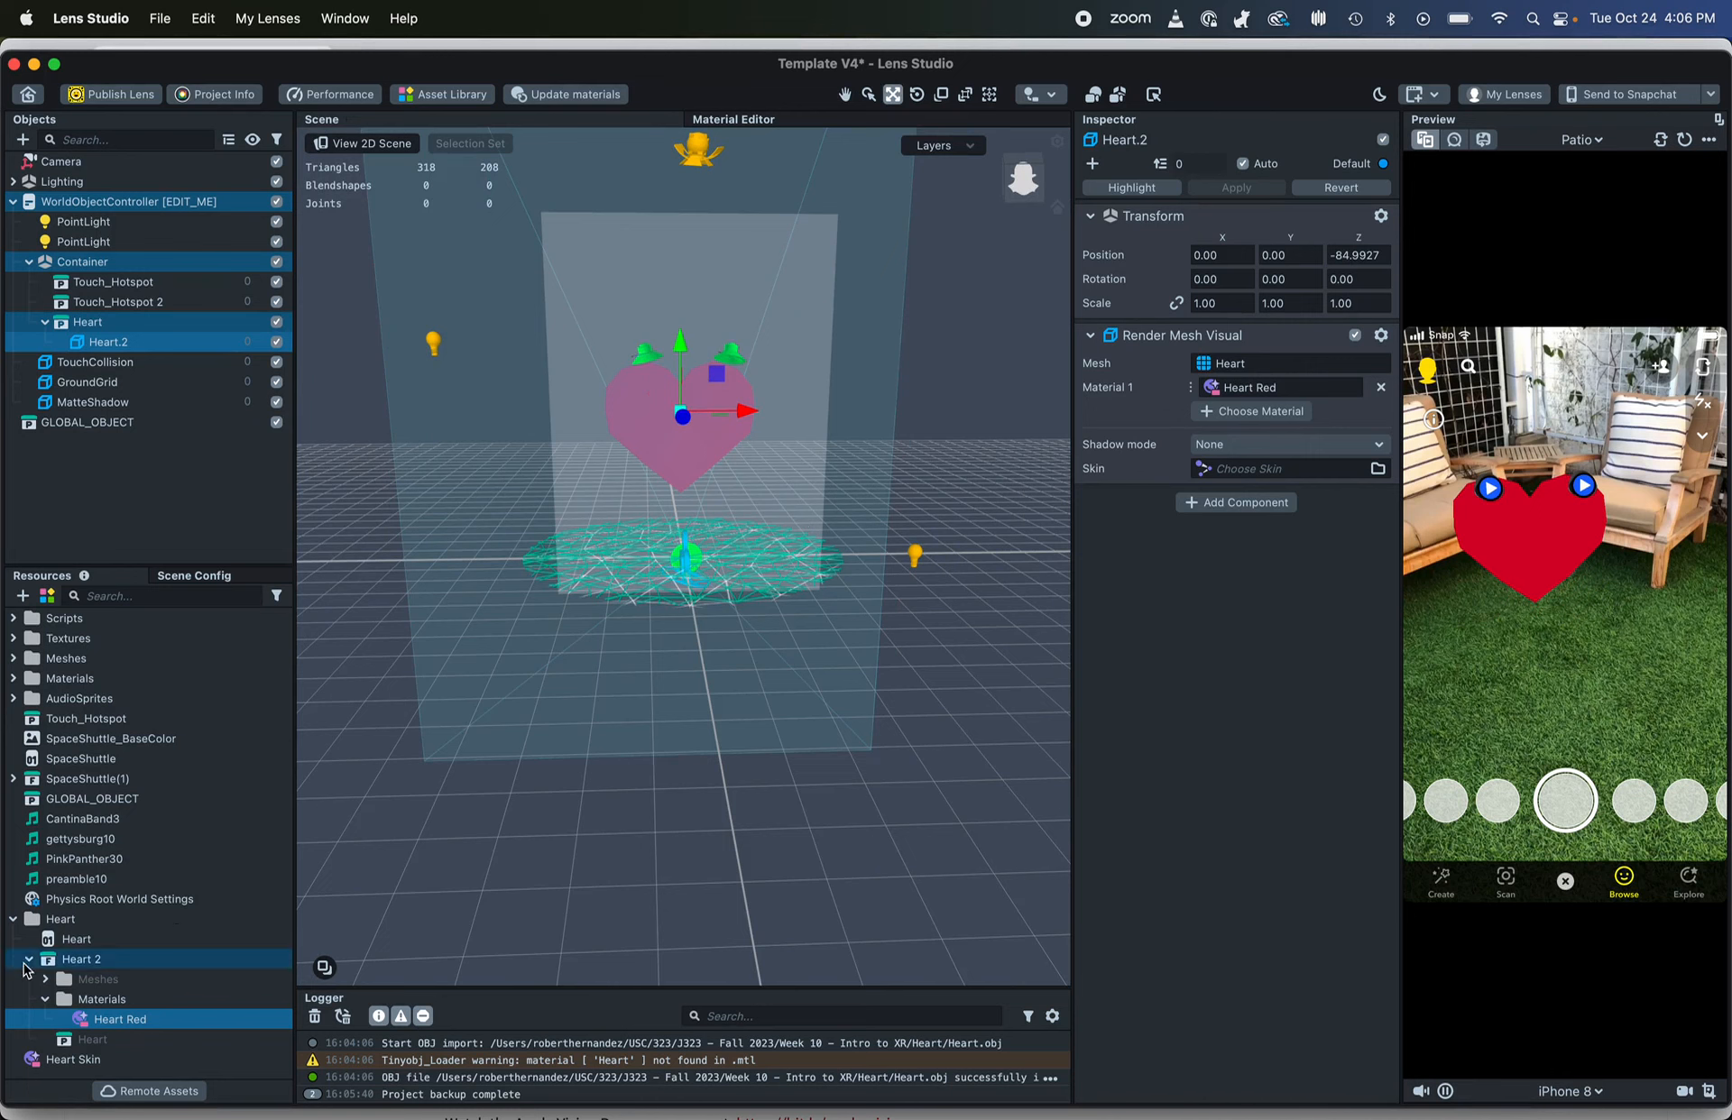
{"action": "left_click", "coordinate": [13, 919]}
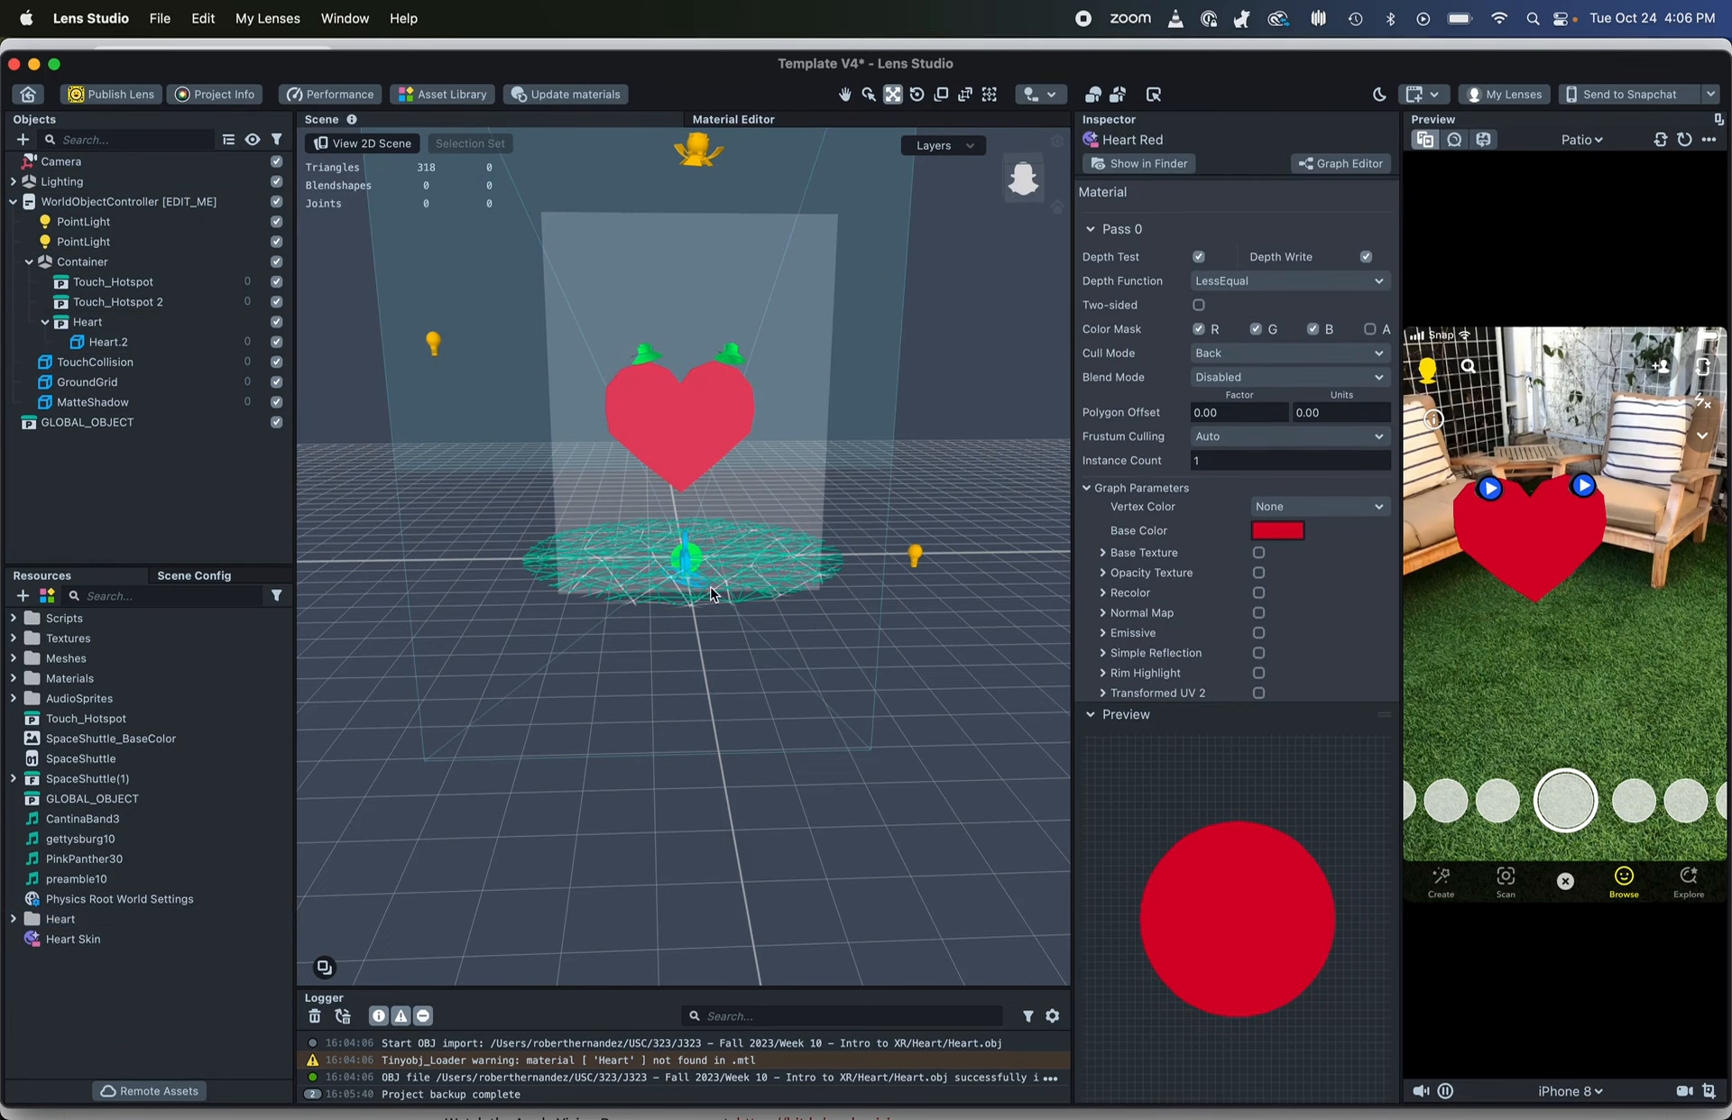
Switch to Finder, import the Paper folder from Week 10 - Intro to XR into the project's resources, and return to Lens Studio
{"action": "key", "text": "super+Tab"}
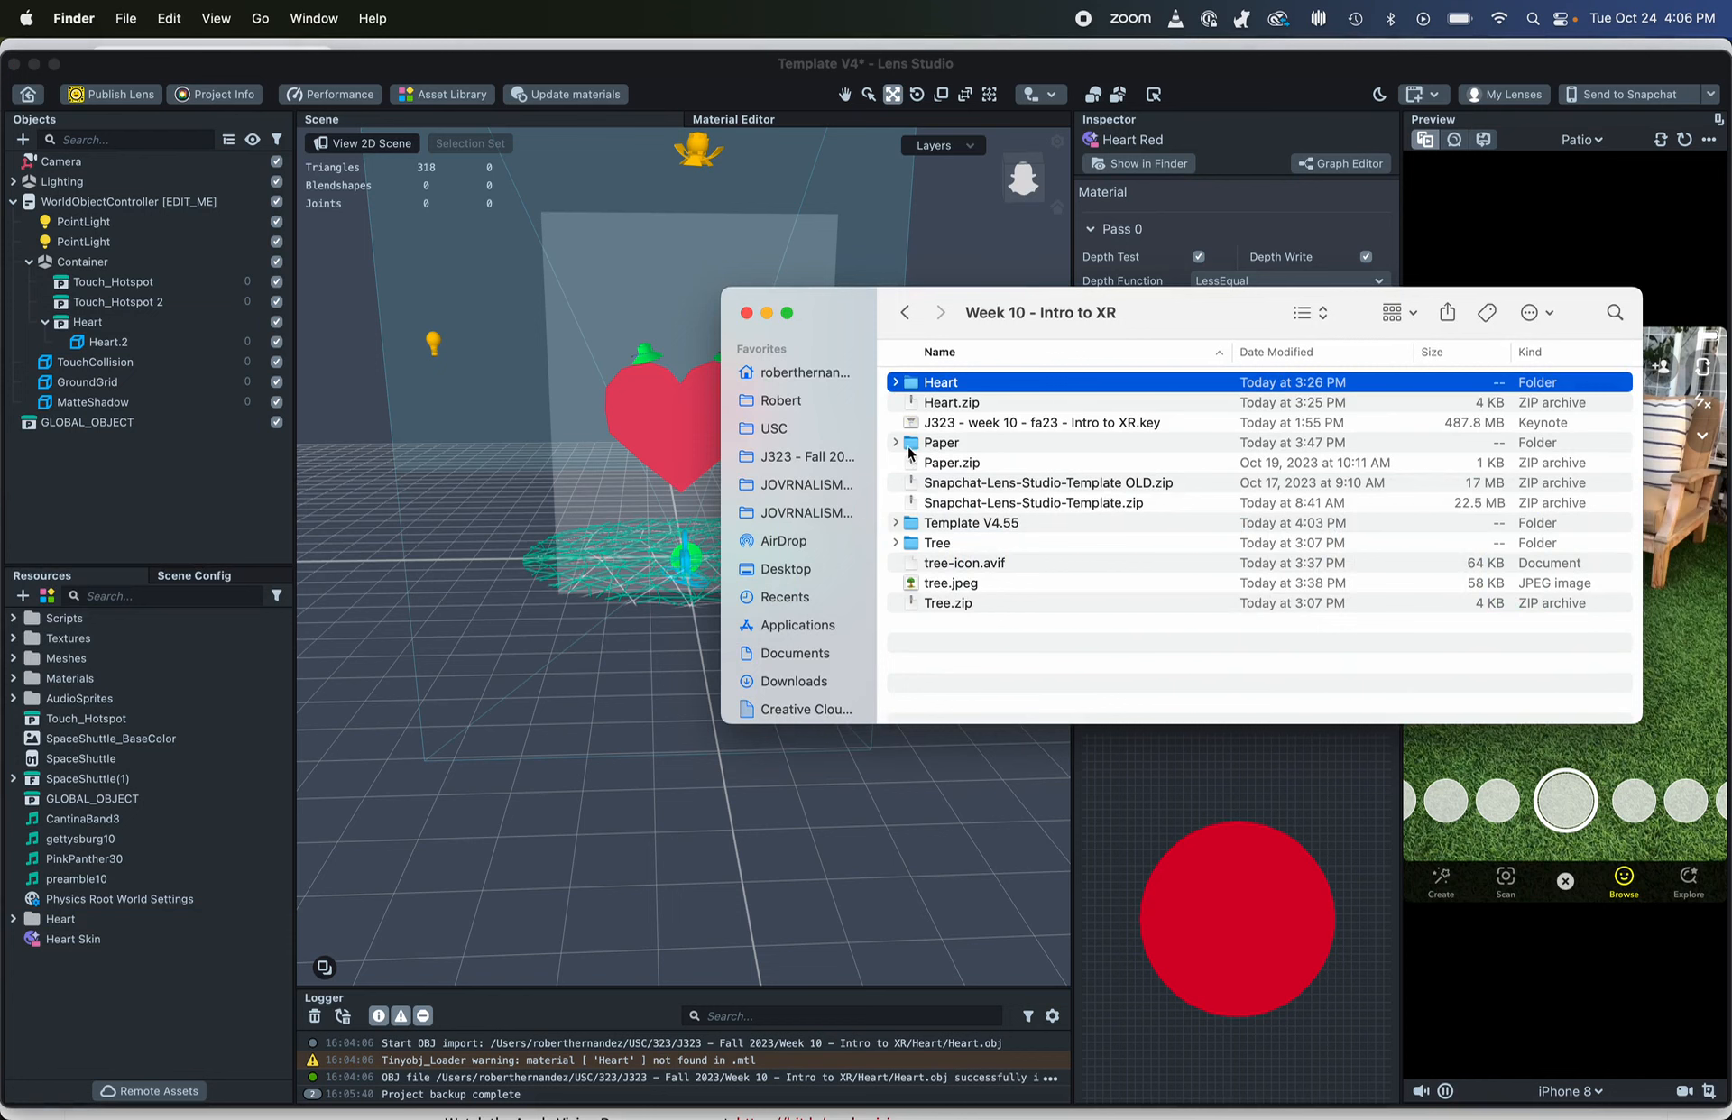
{"action": "left_click_drag", "start_coordinate": [907, 451], "coordinate": [58, 1016]}
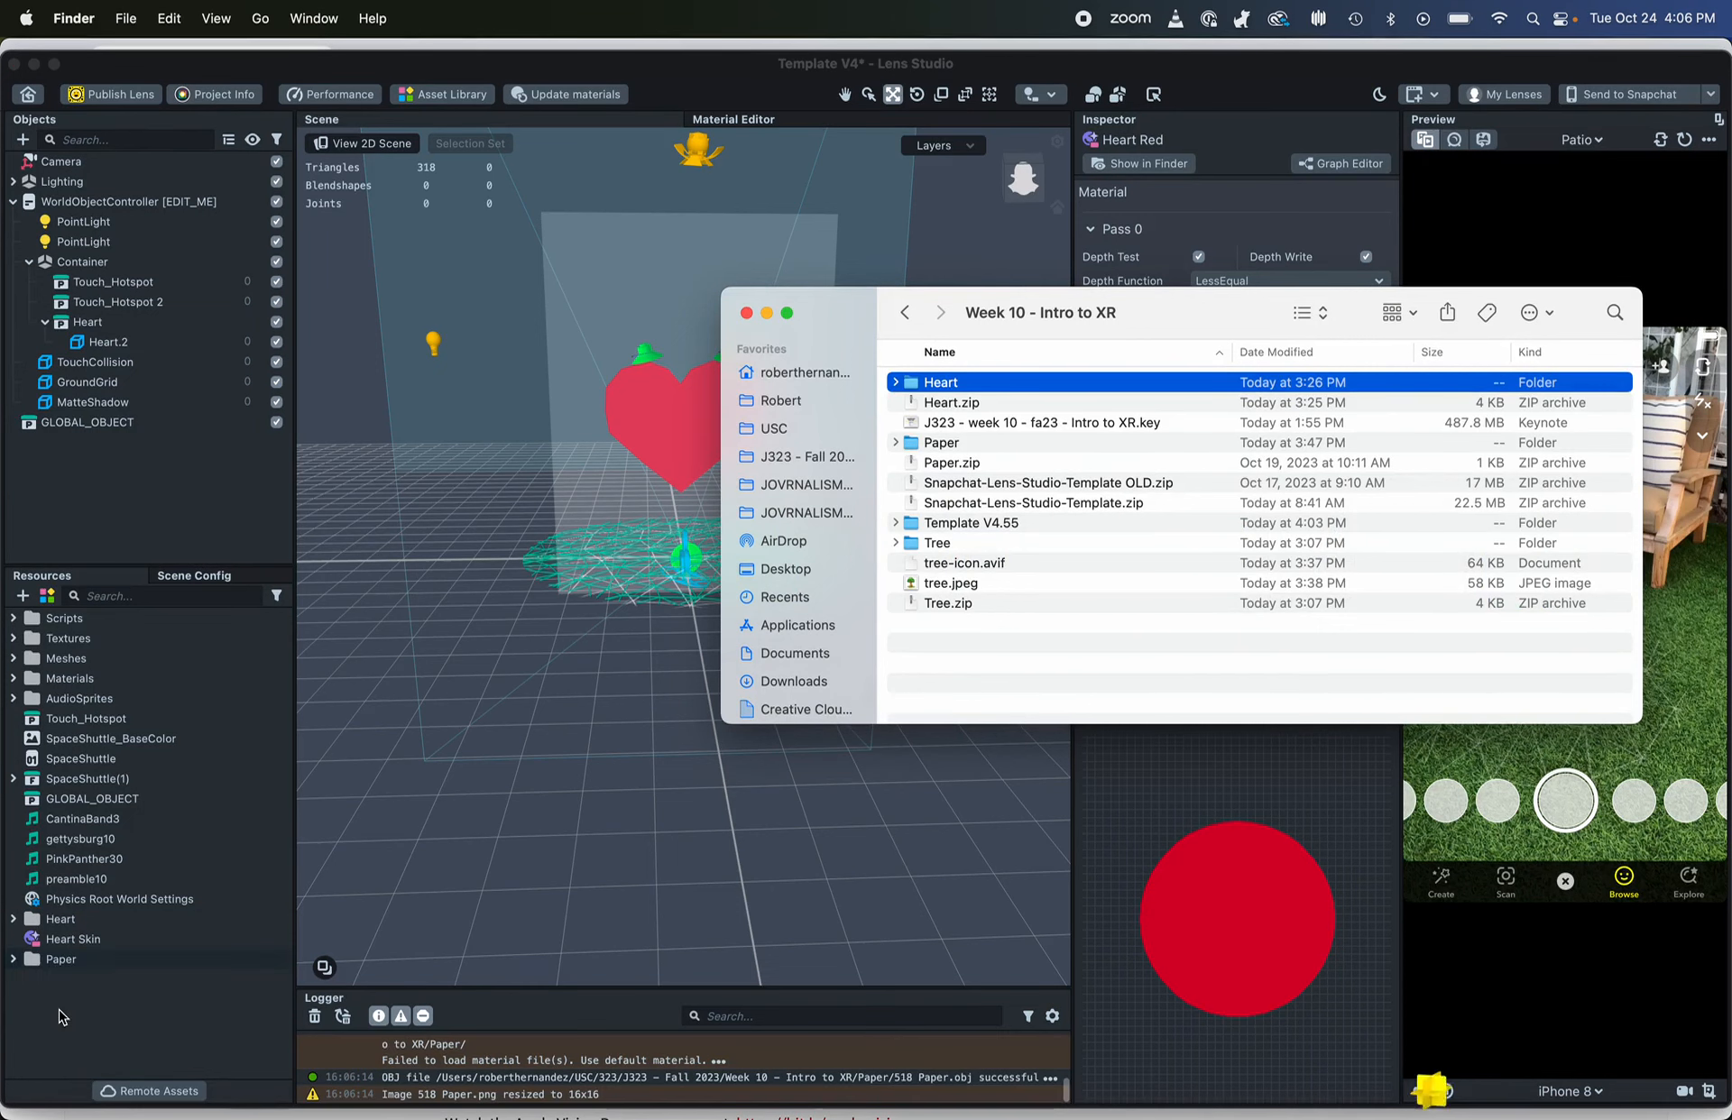
{"action": "left_click", "coordinate": [1079, 651]}
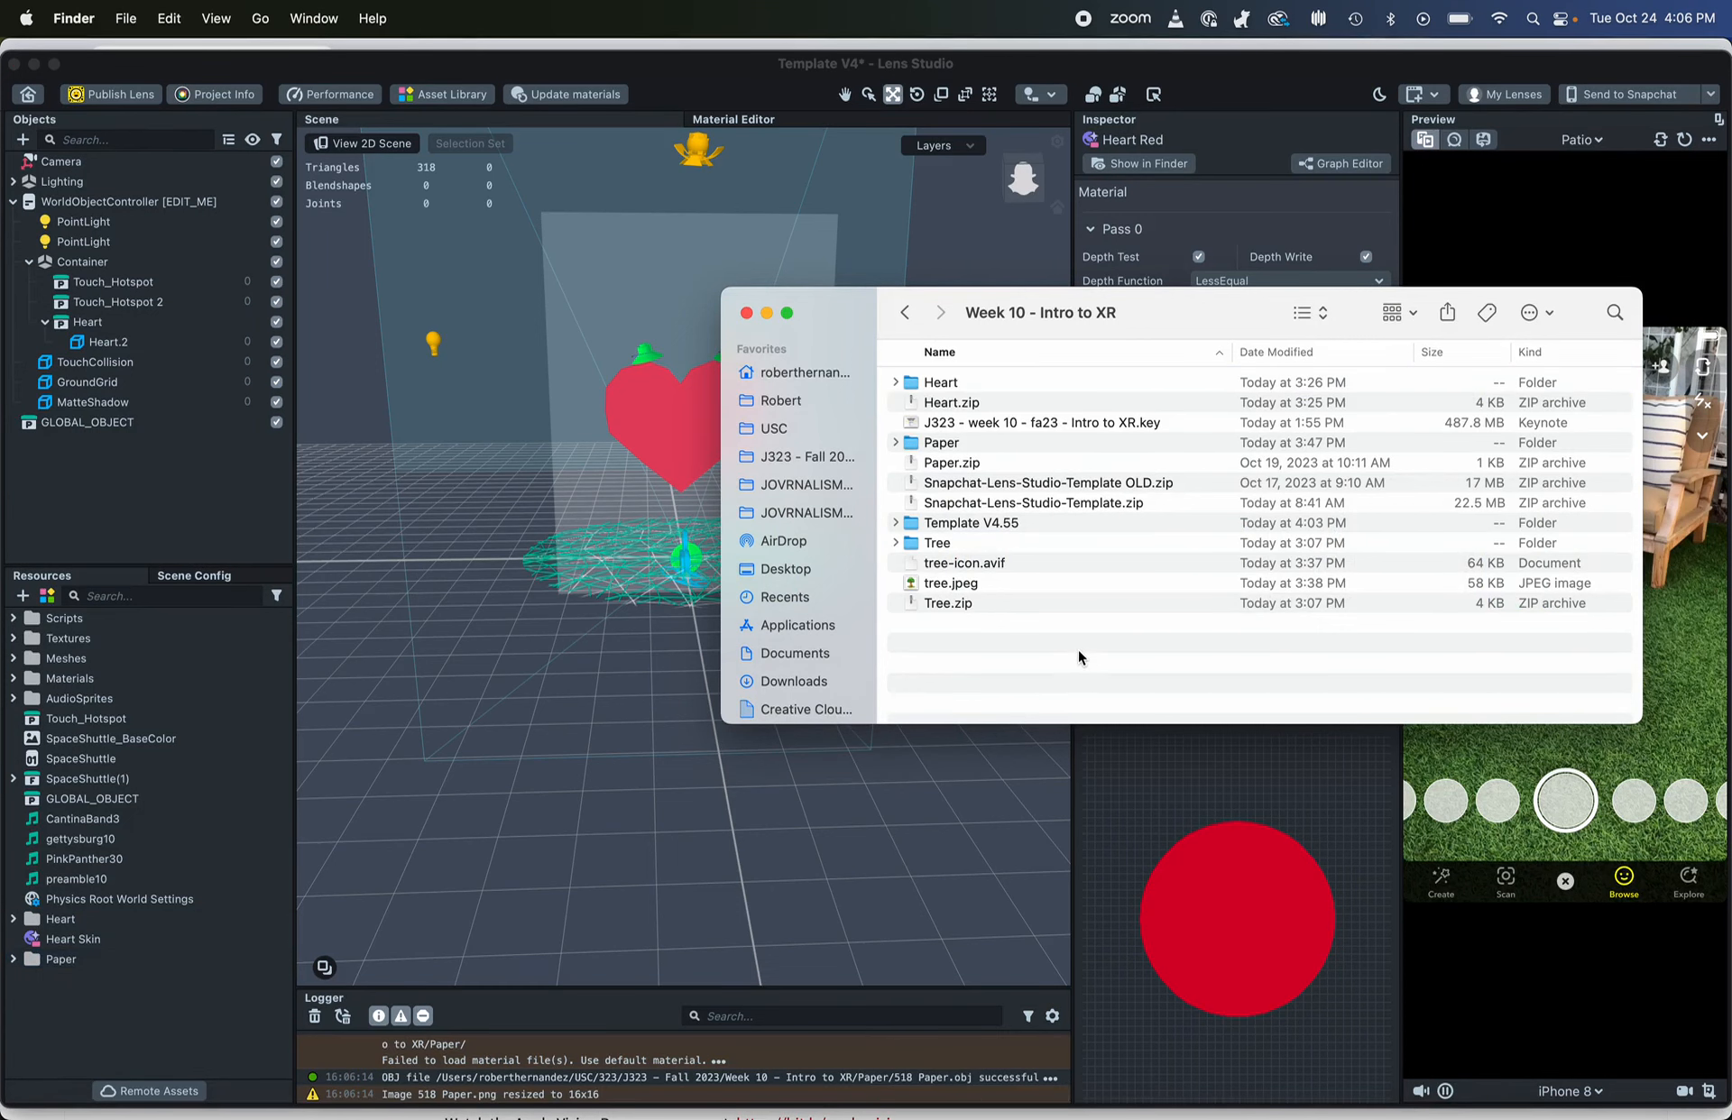
{"action": "key", "text": "super+Up"}
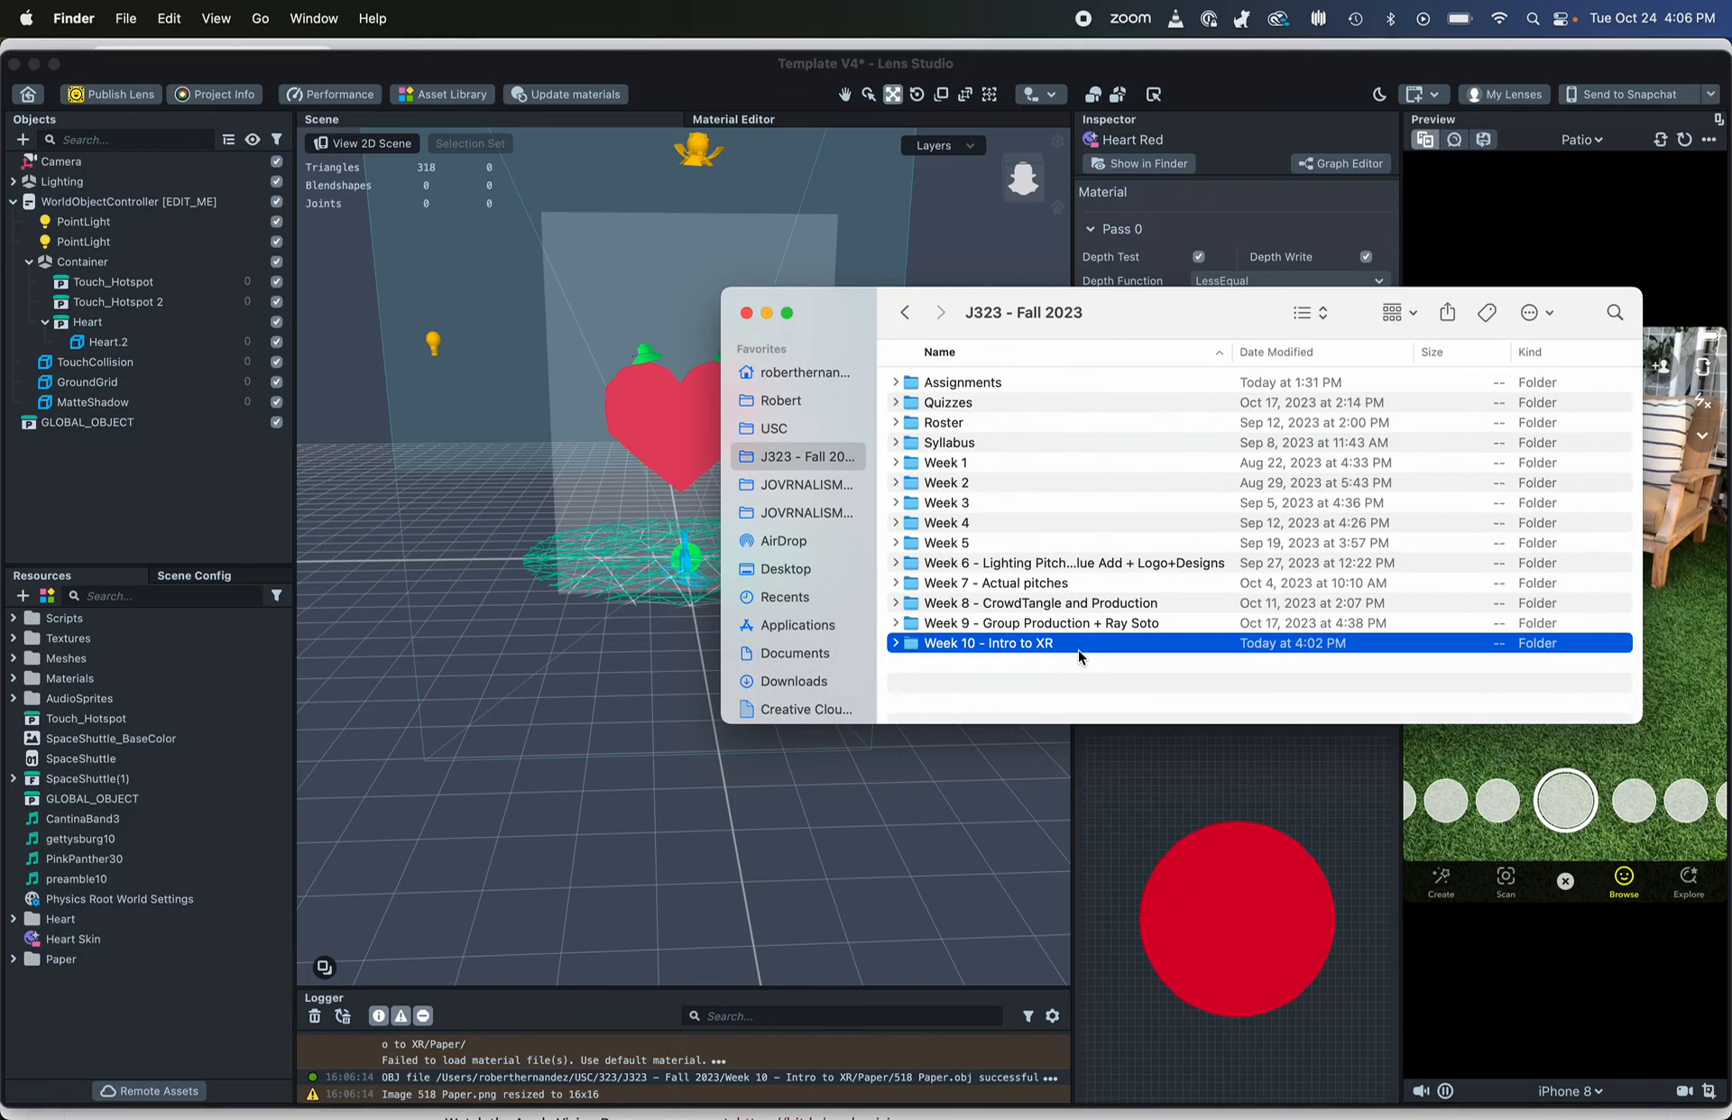
{"action": "left_click", "coordinate": [156, 1022]}
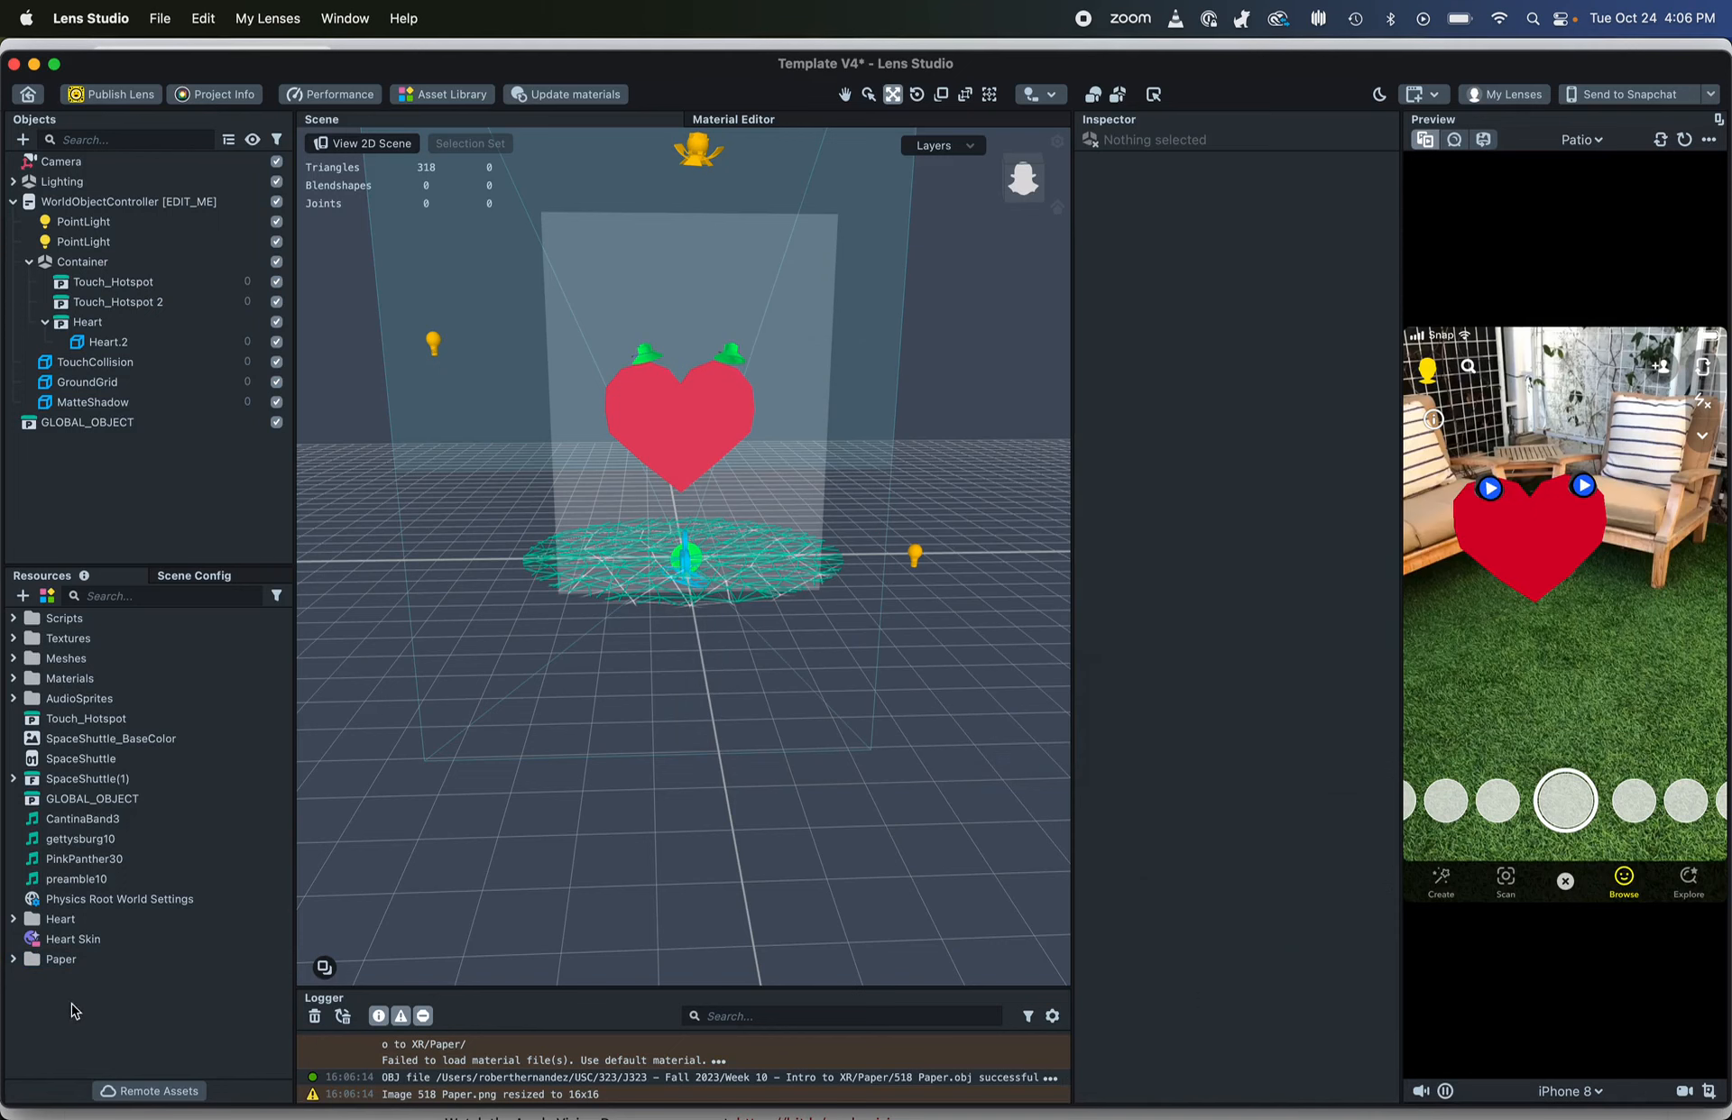
Delete the Heart object from Container, put the 518 Paper prefab from the Paper folder in its place, and collapse the folder
{"action": "right_click", "coordinate": [126, 325]}
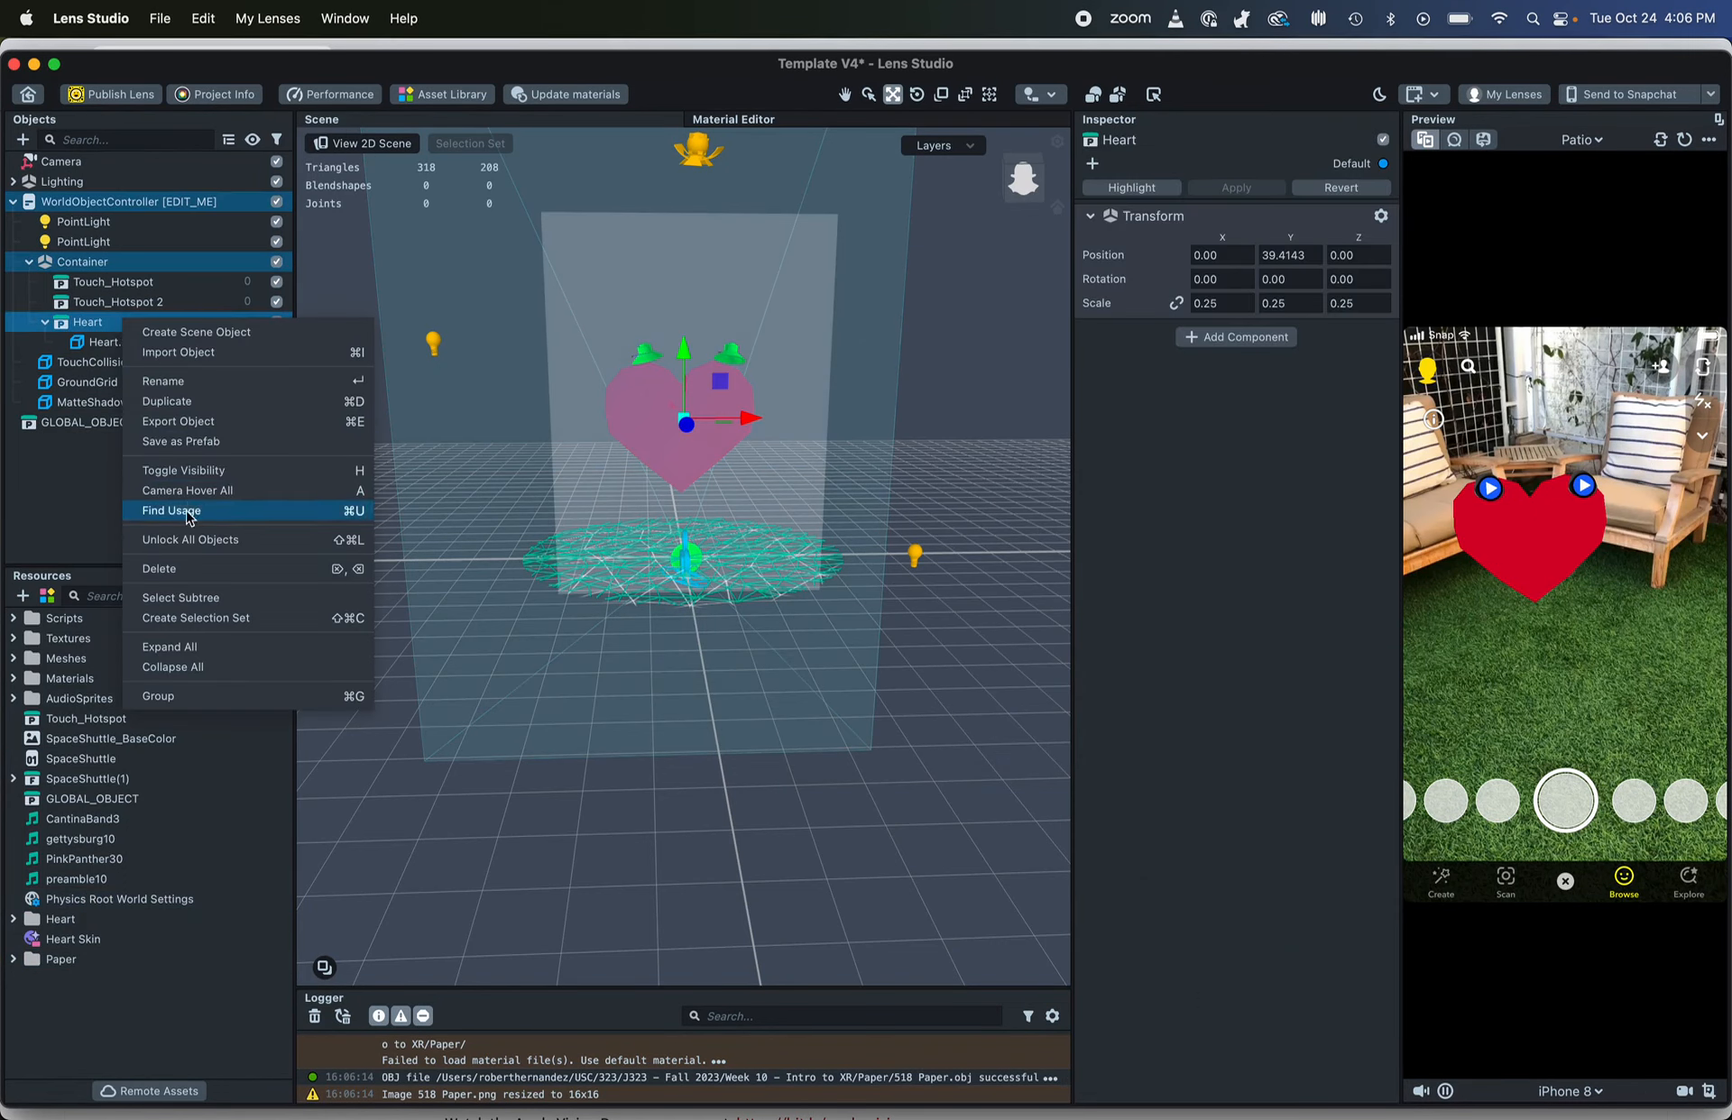
{"action": "left_click", "coordinate": [158, 569]}
{"action": "left_click", "coordinate": [20, 965]}
{"action": "left_click", "coordinate": [14, 960]}
{"action": "left_click", "coordinate": [81, 980]}
{"action": "left_click", "coordinate": [30, 981]}
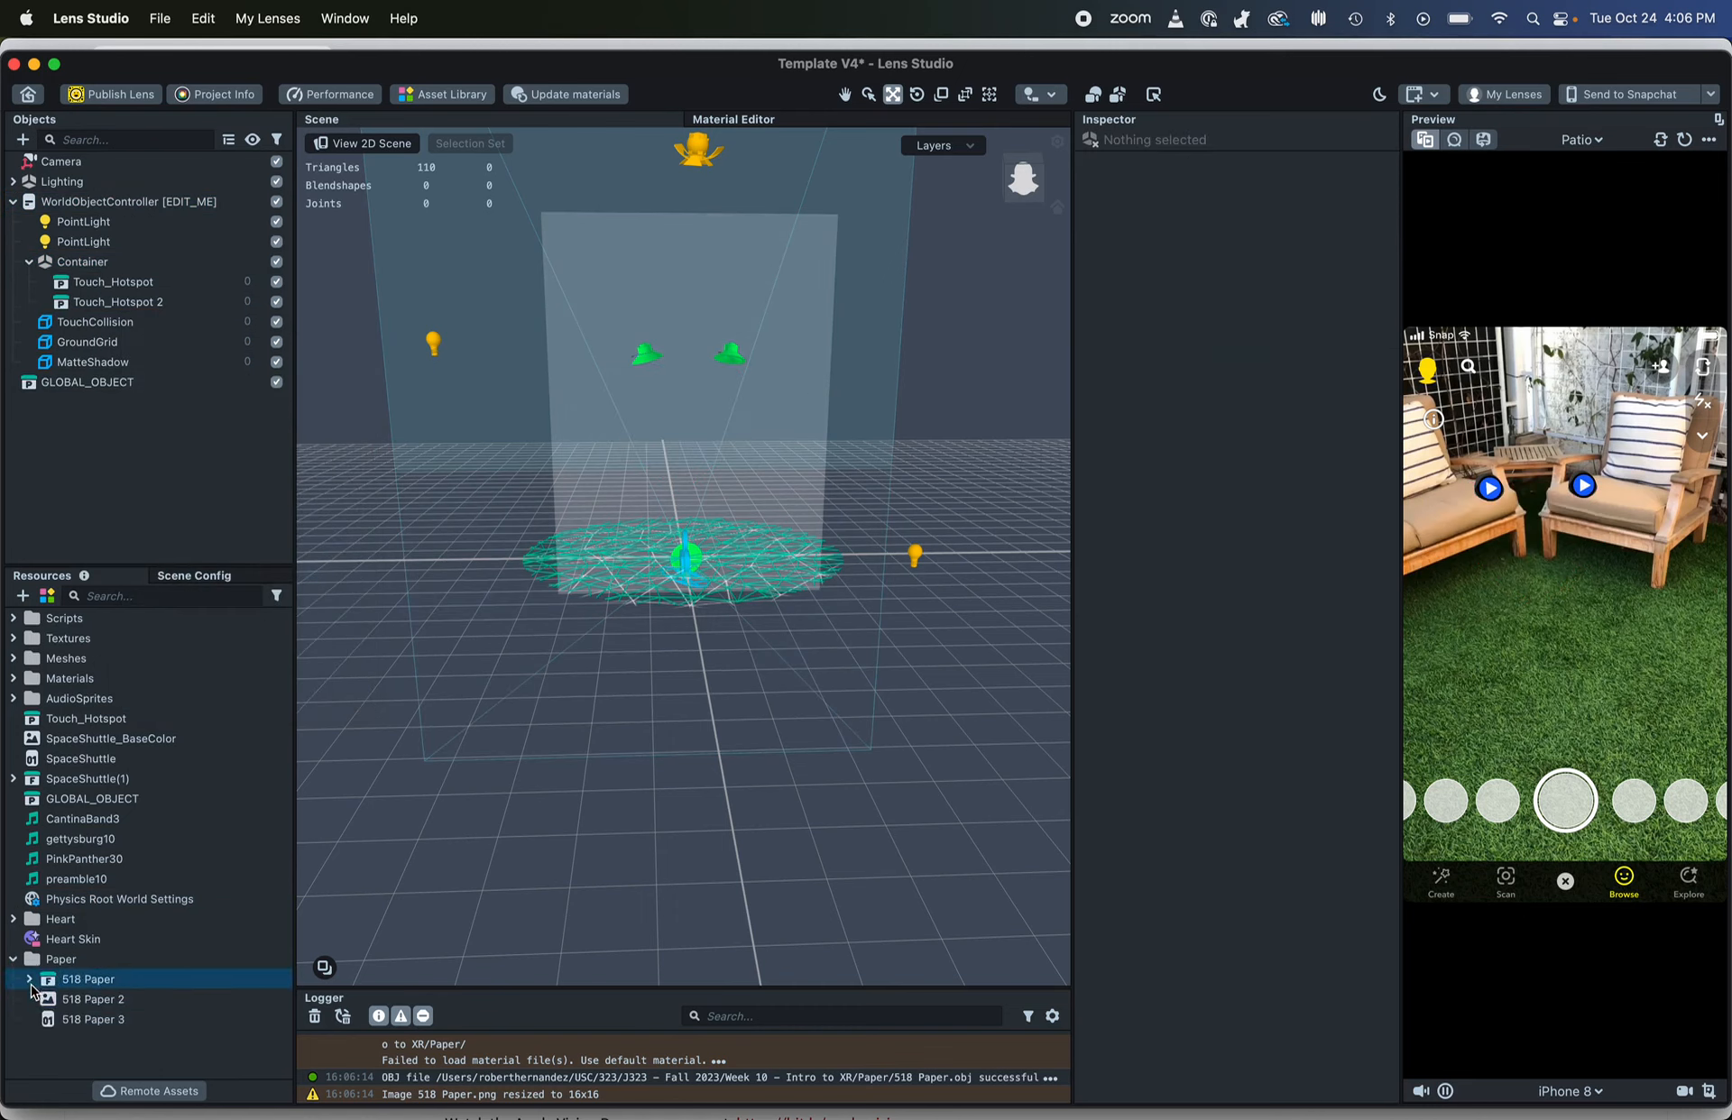
{"action": "left_click", "coordinate": [124, 1020]}
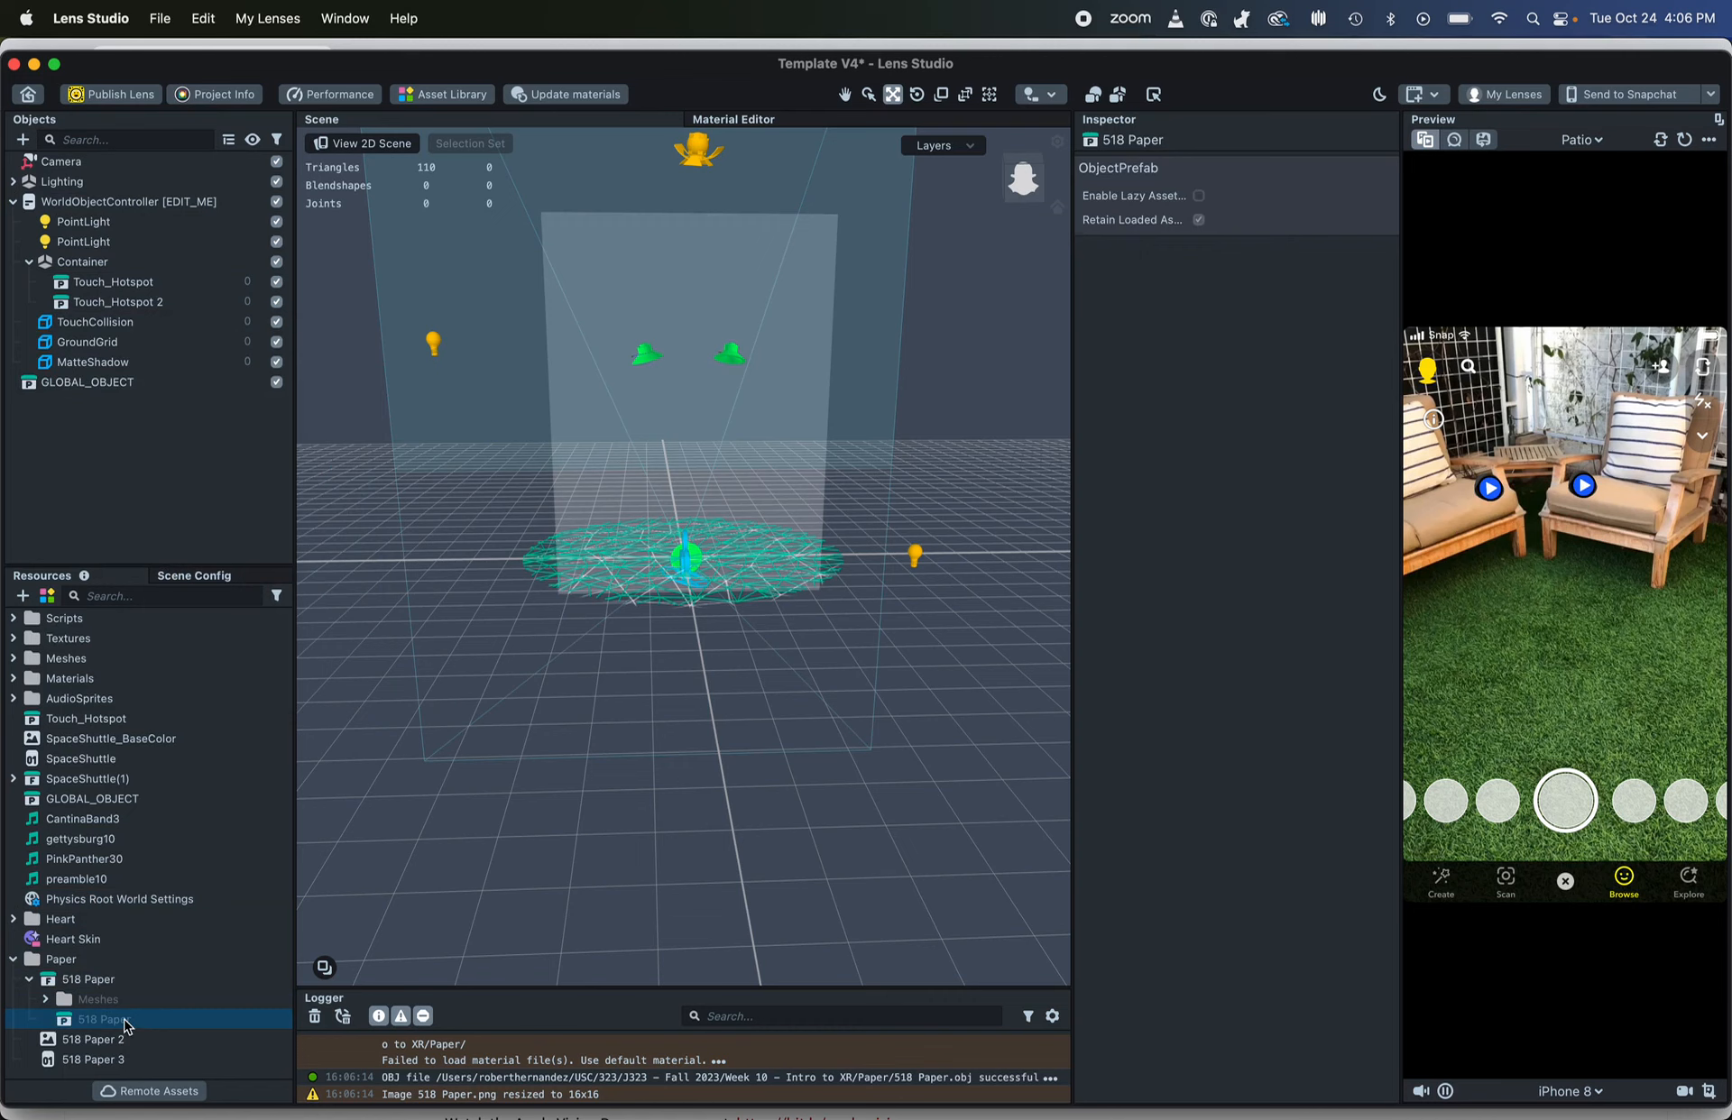
{"action": "left_click_drag", "start_coordinate": [126, 1026], "coordinate": [83, 268]}
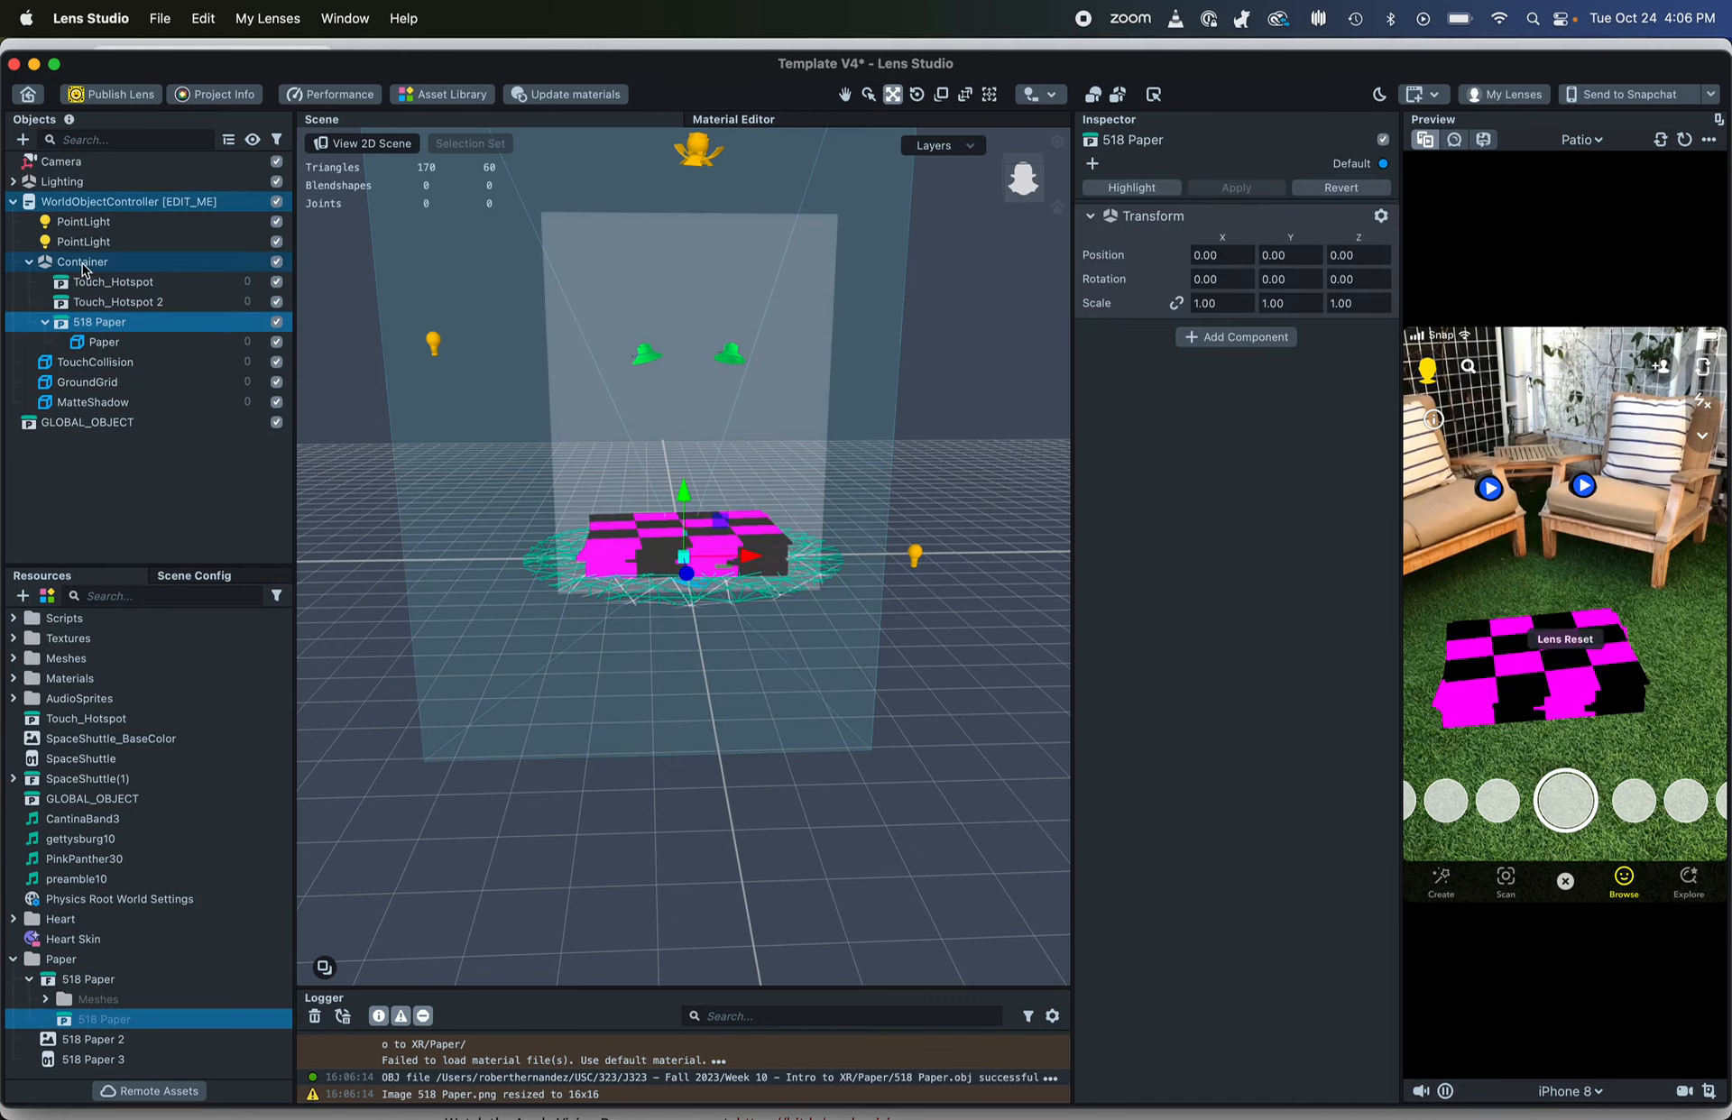
{"action": "left_click", "coordinate": [30, 978]}
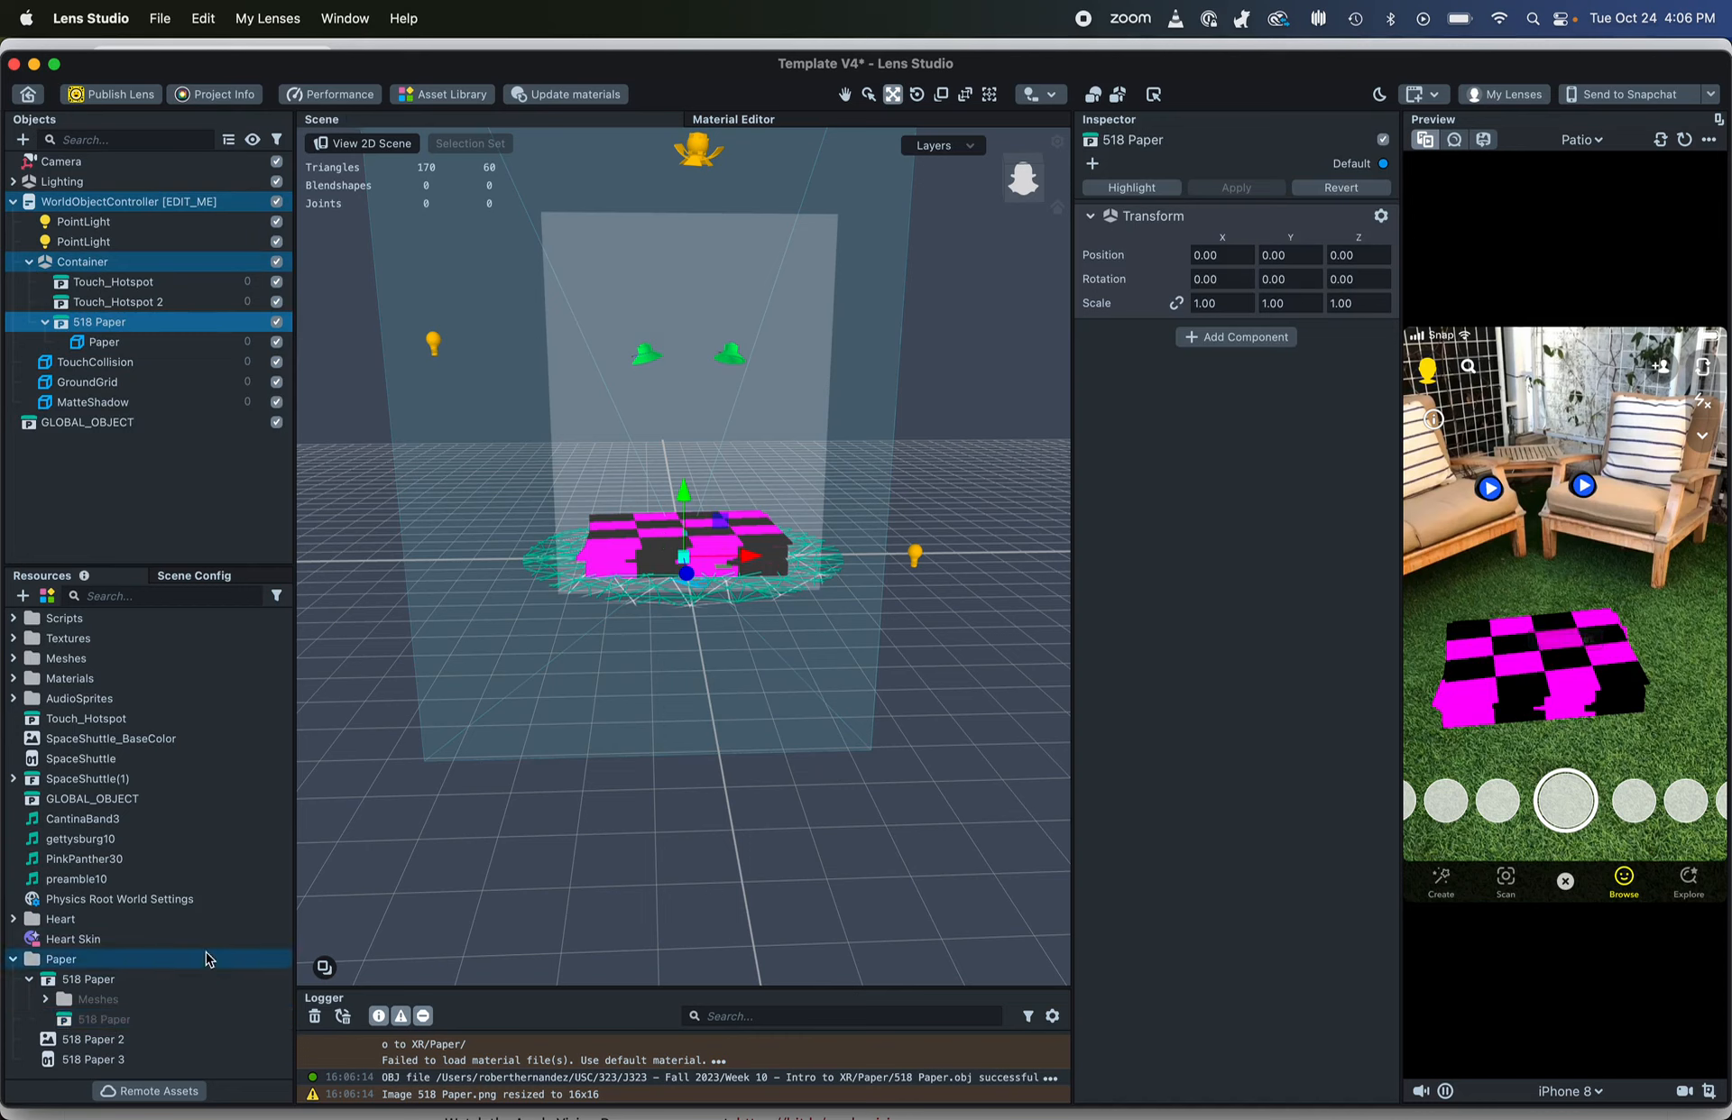
{"action": "left_click", "coordinate": [14, 961]}
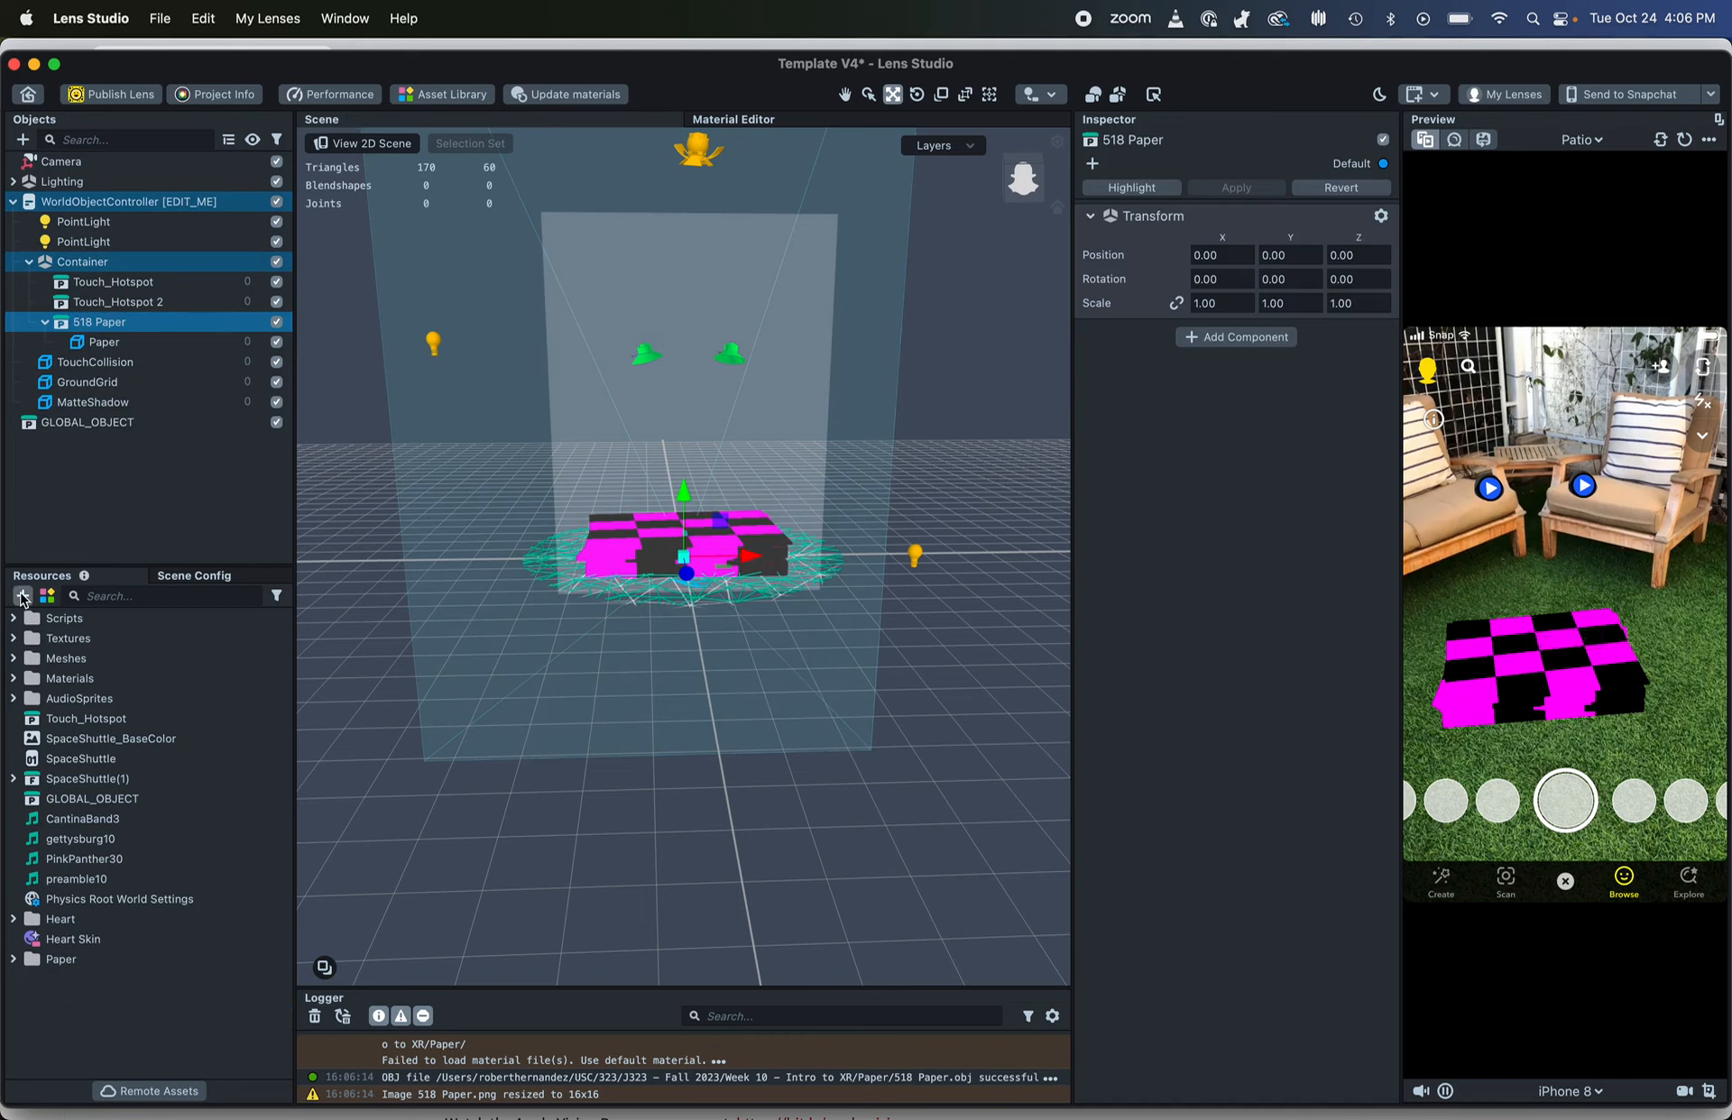
Create an Uber PBR material in the resources and rename it Newspaper skin
{"action": "left_click", "coordinate": [22, 598]}
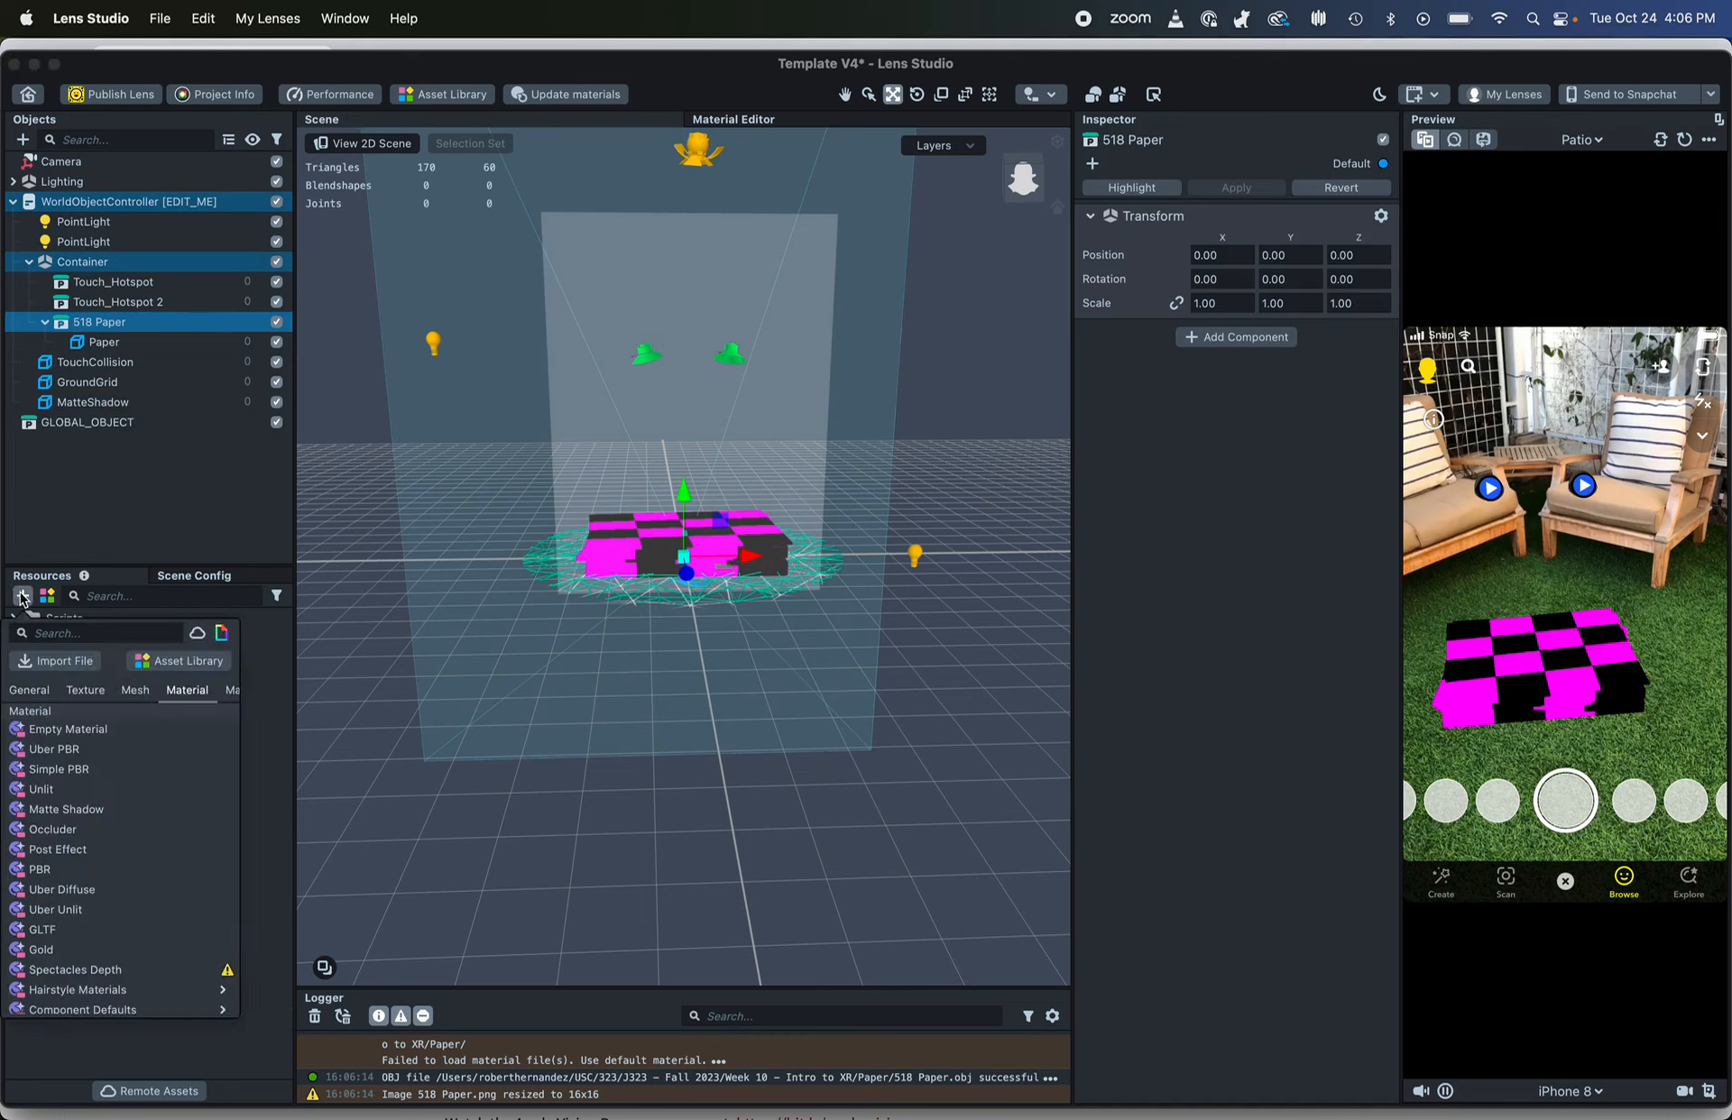
{"action": "left_click", "coordinate": [70, 758]}
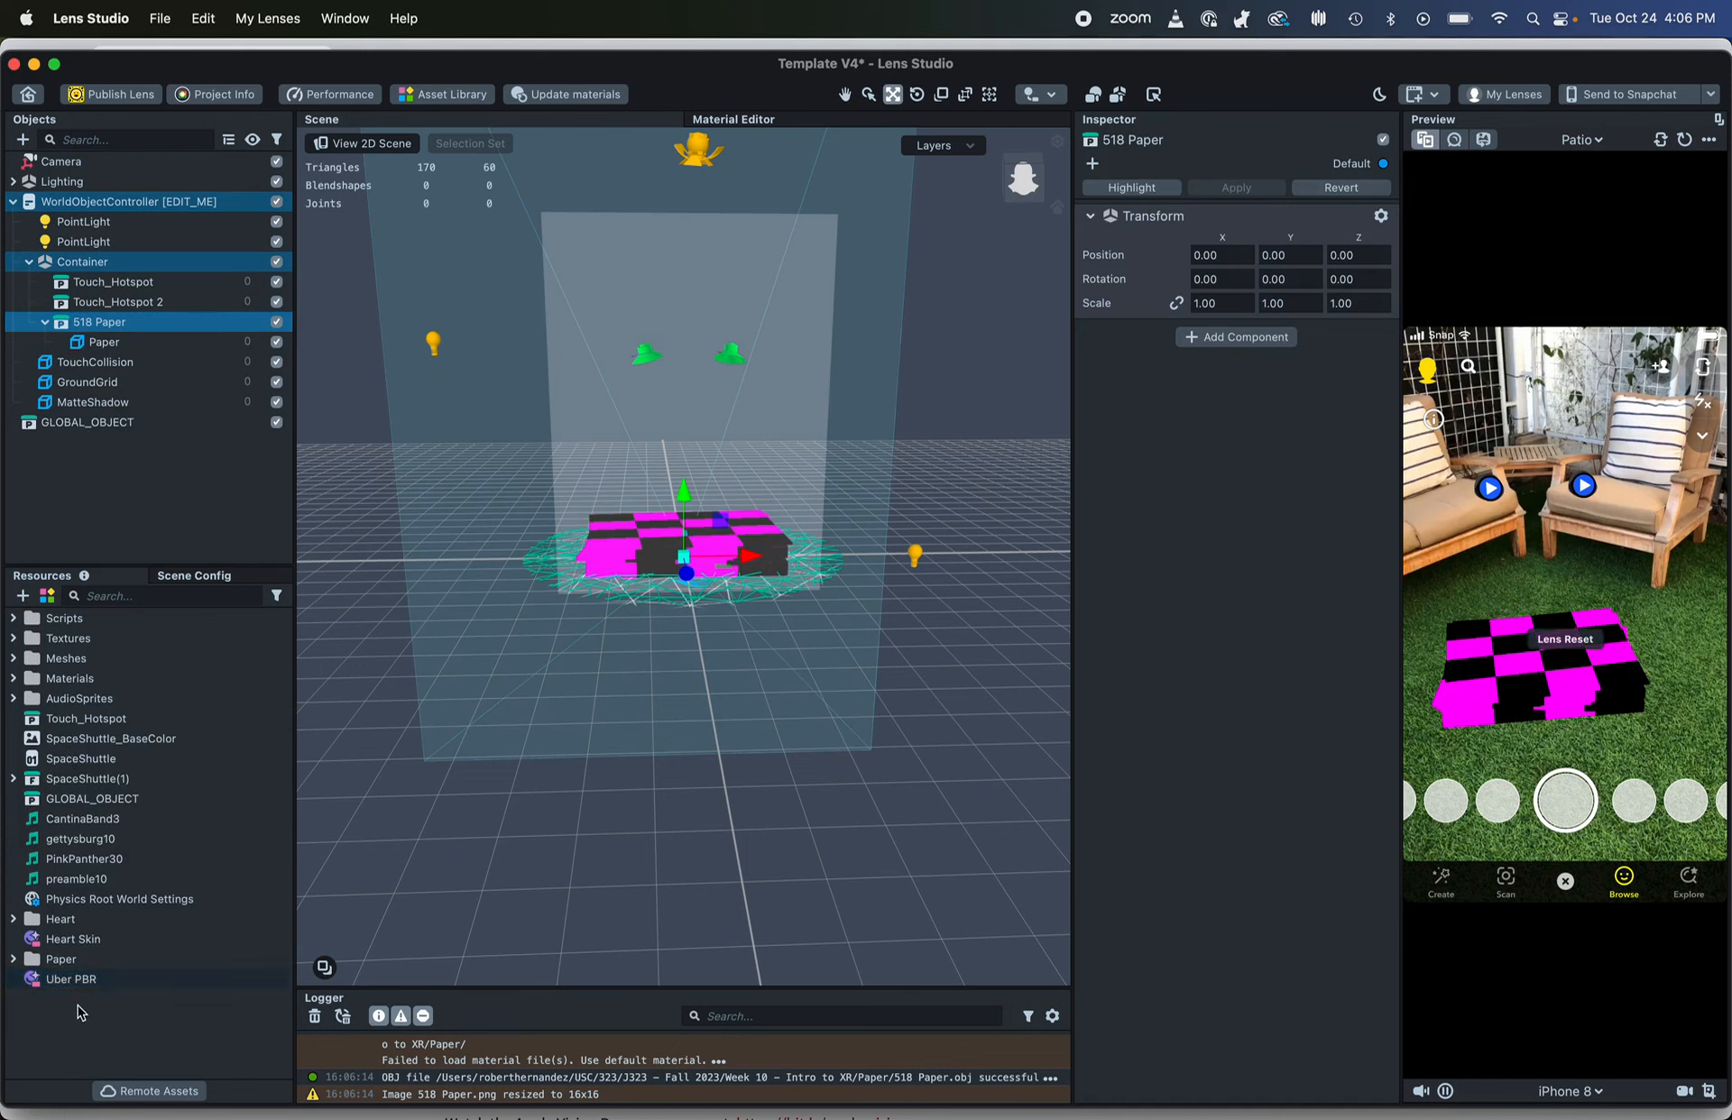
{"action": "right_click", "coordinate": [76, 980]}
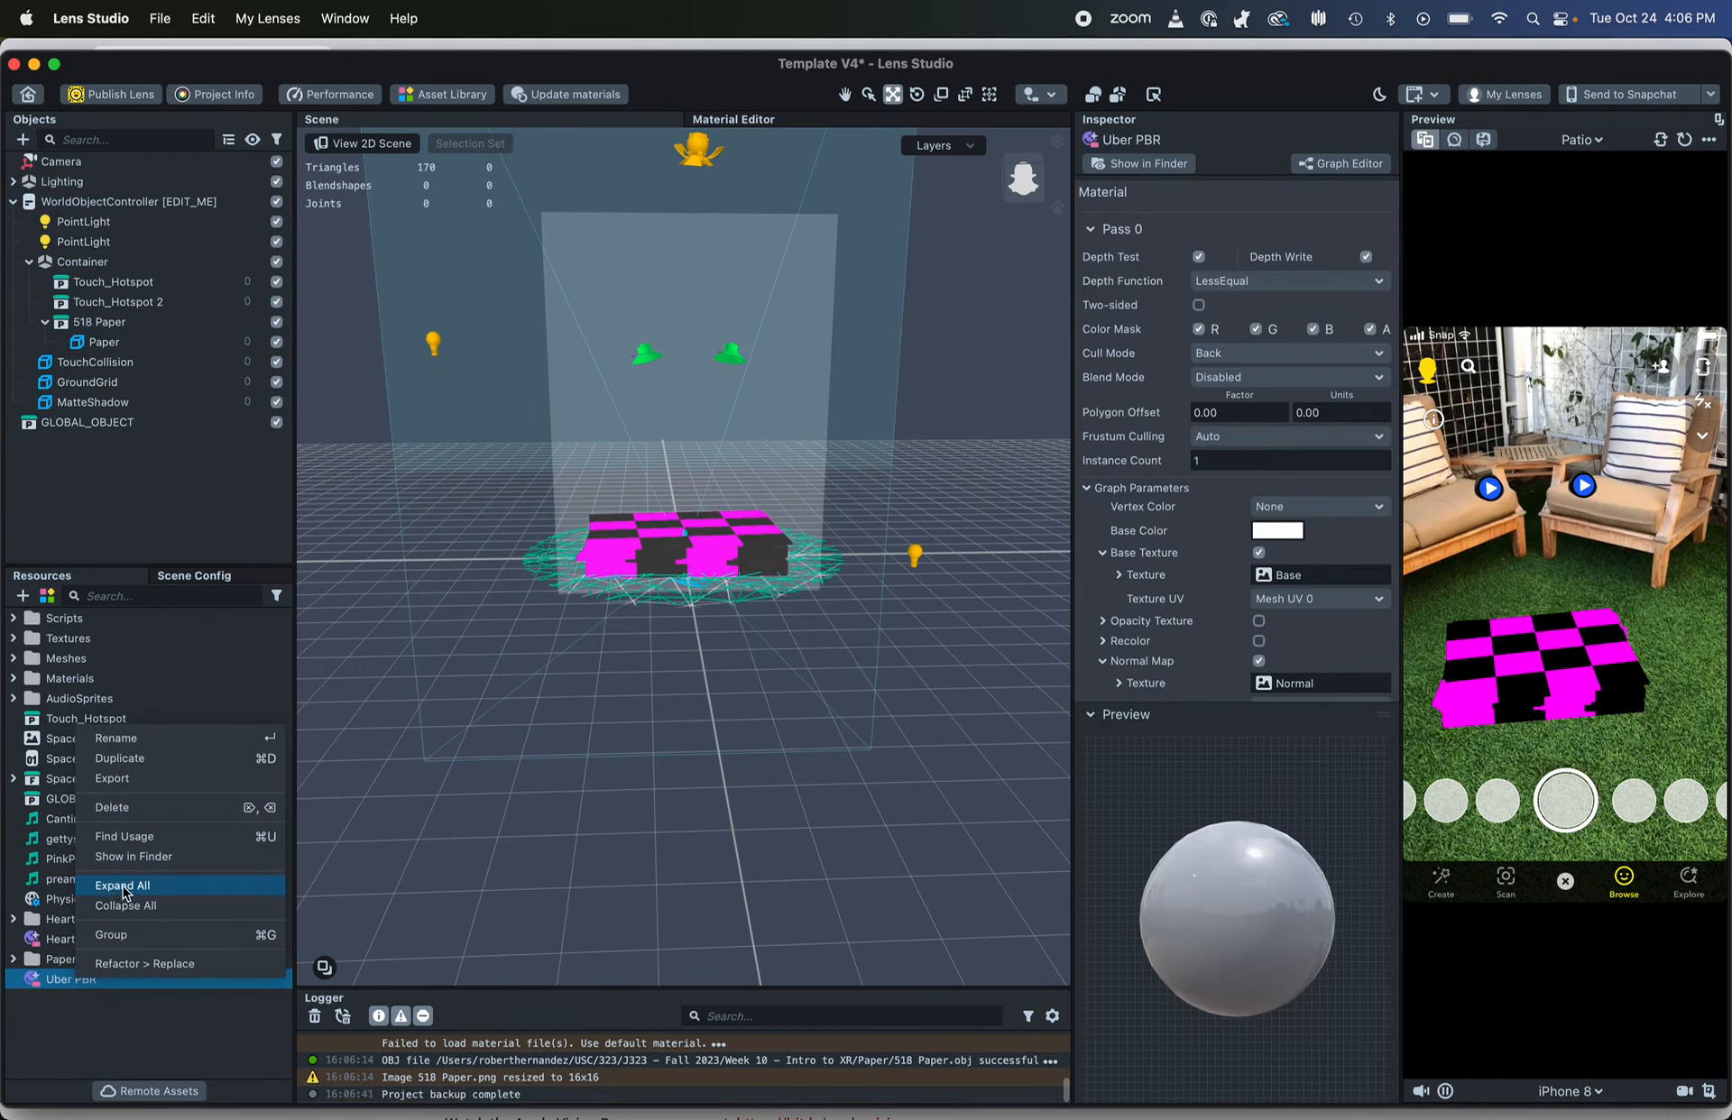
{"action": "left_click", "coordinate": [117, 738]}
{"action": "type", "text": "Newspaper Skin"}
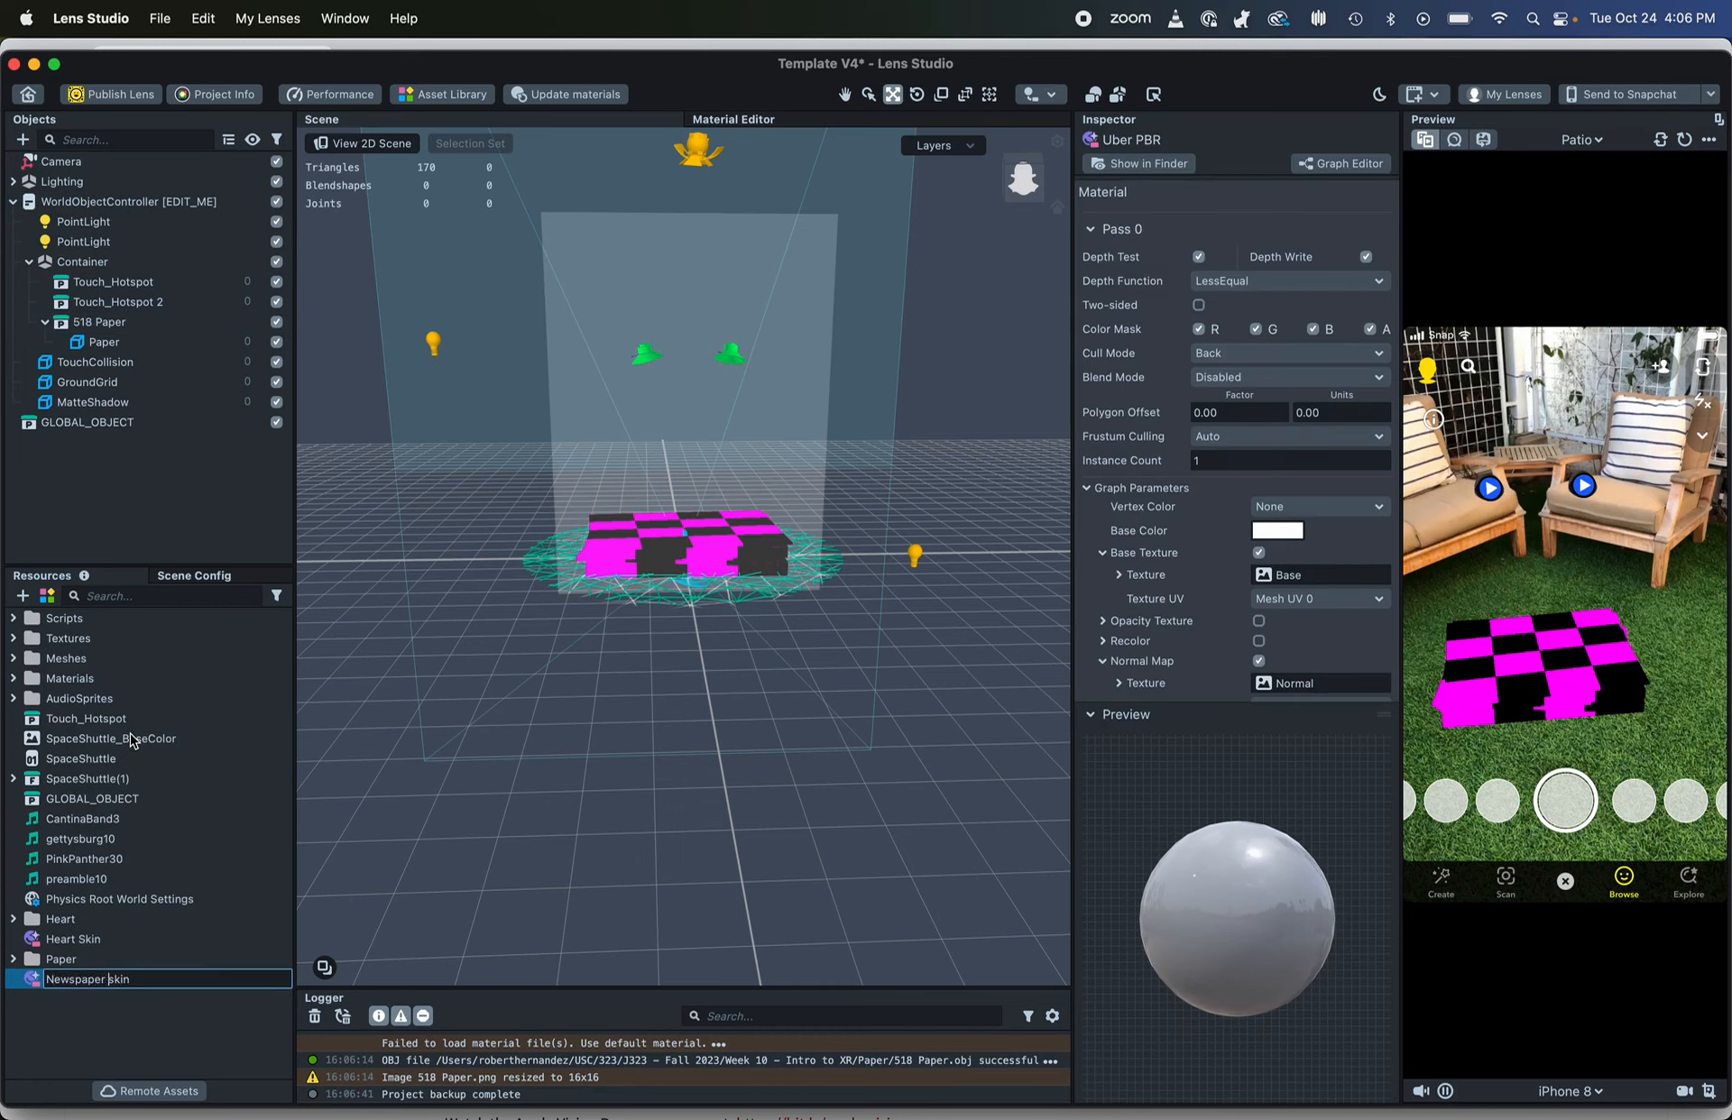
{"action": "key", "text": "Return"}
Assign the Newspaper skin material to the Paper mesh inside 518 Paper
{"action": "left_click", "coordinate": [101, 342]}
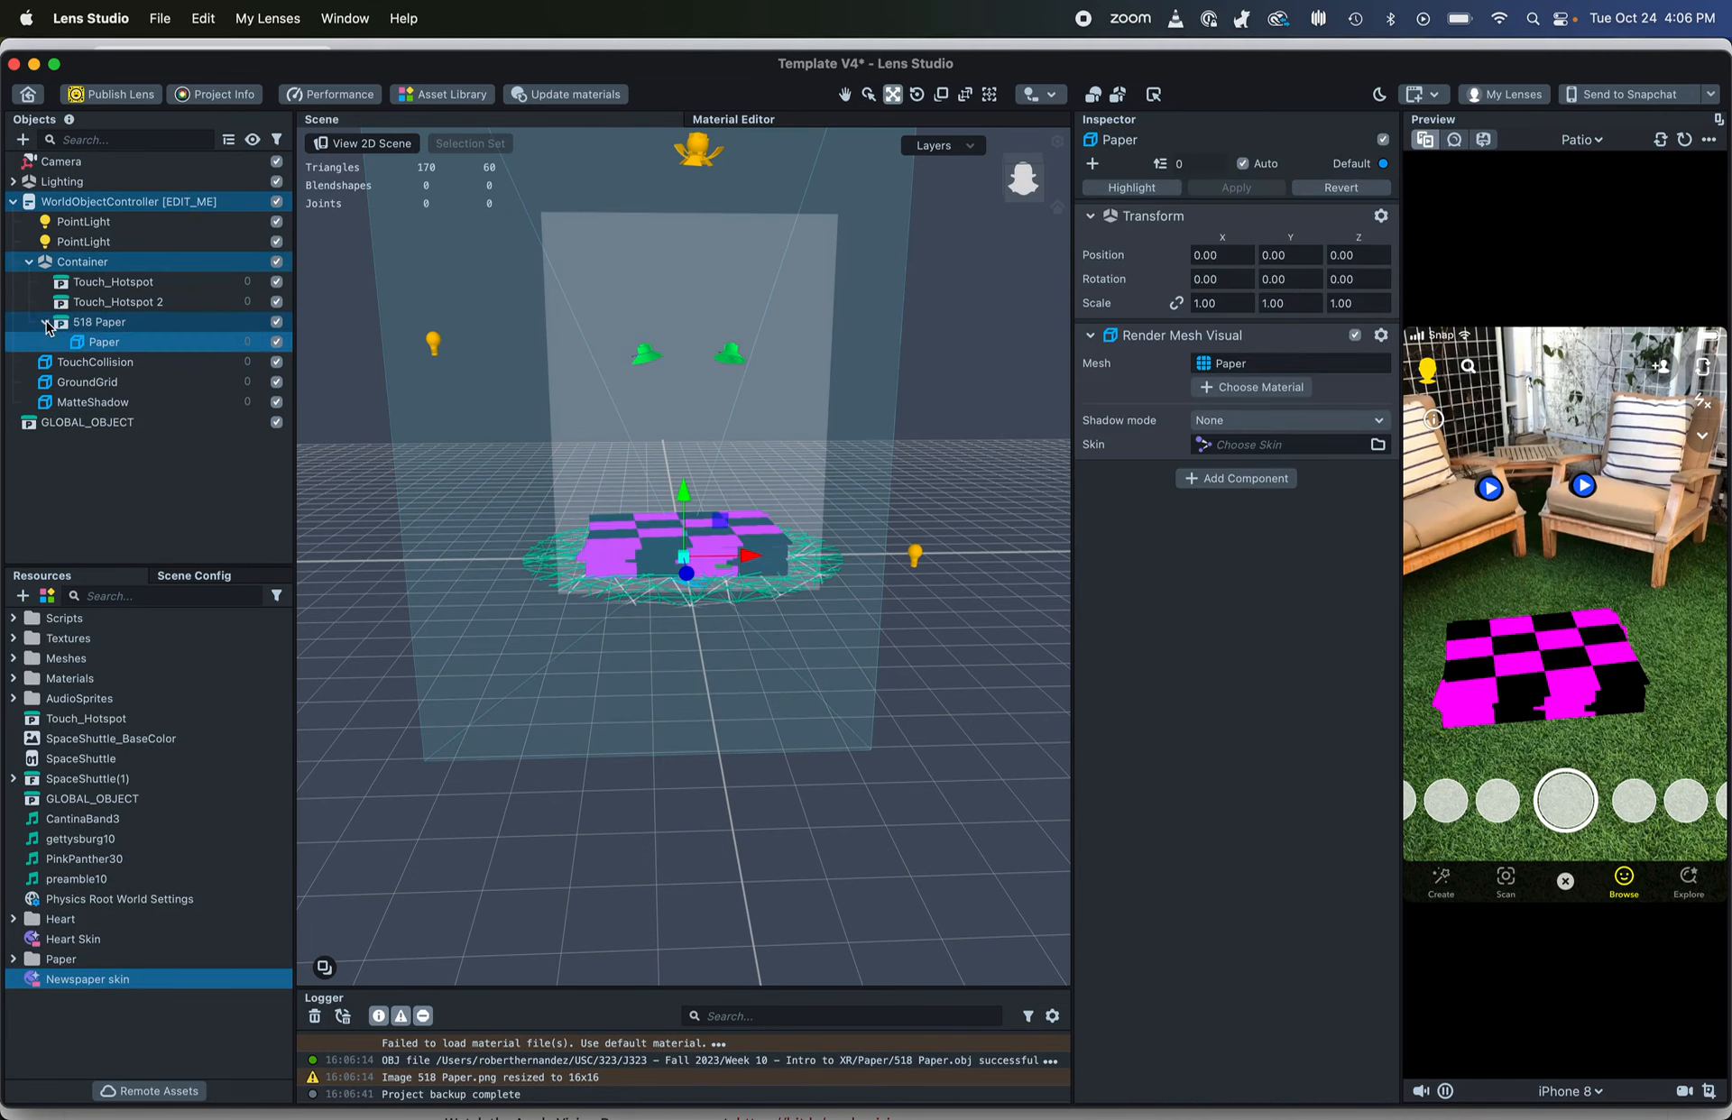
{"action": "double_click", "coordinate": [96, 343]}
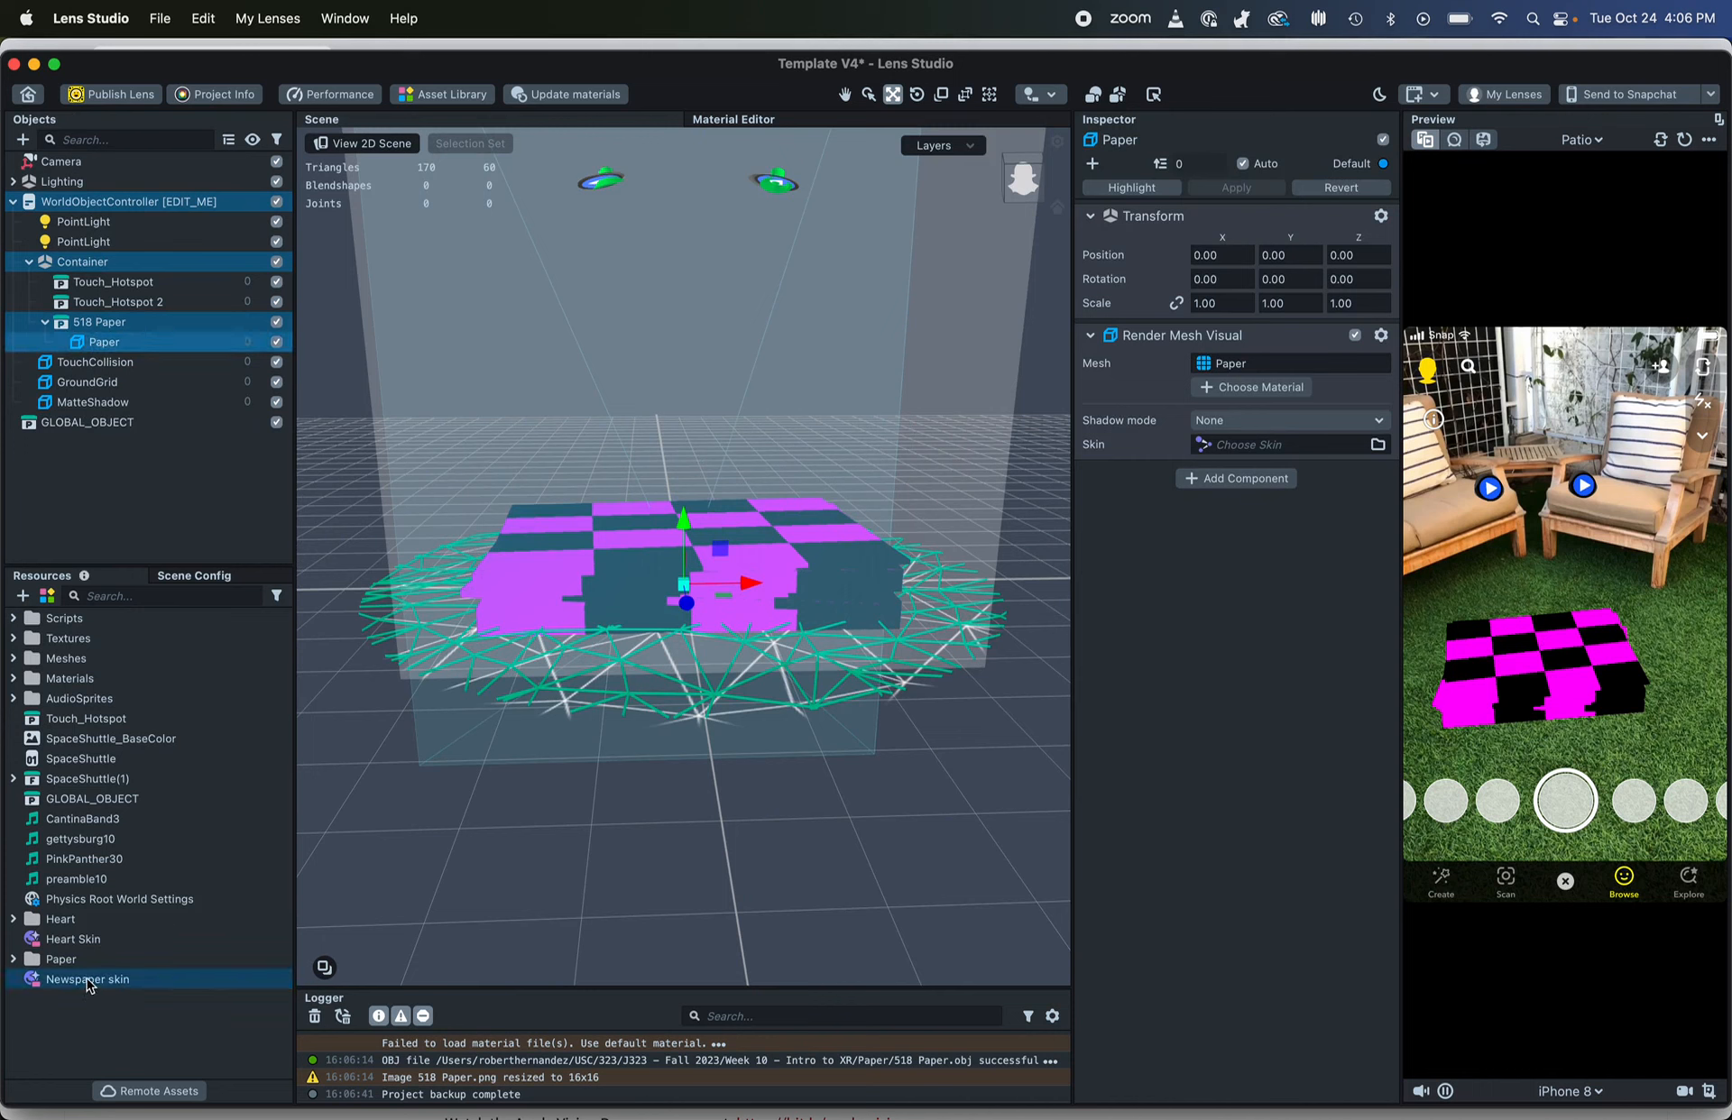
{"action": "left_click", "coordinate": [1263, 387]}
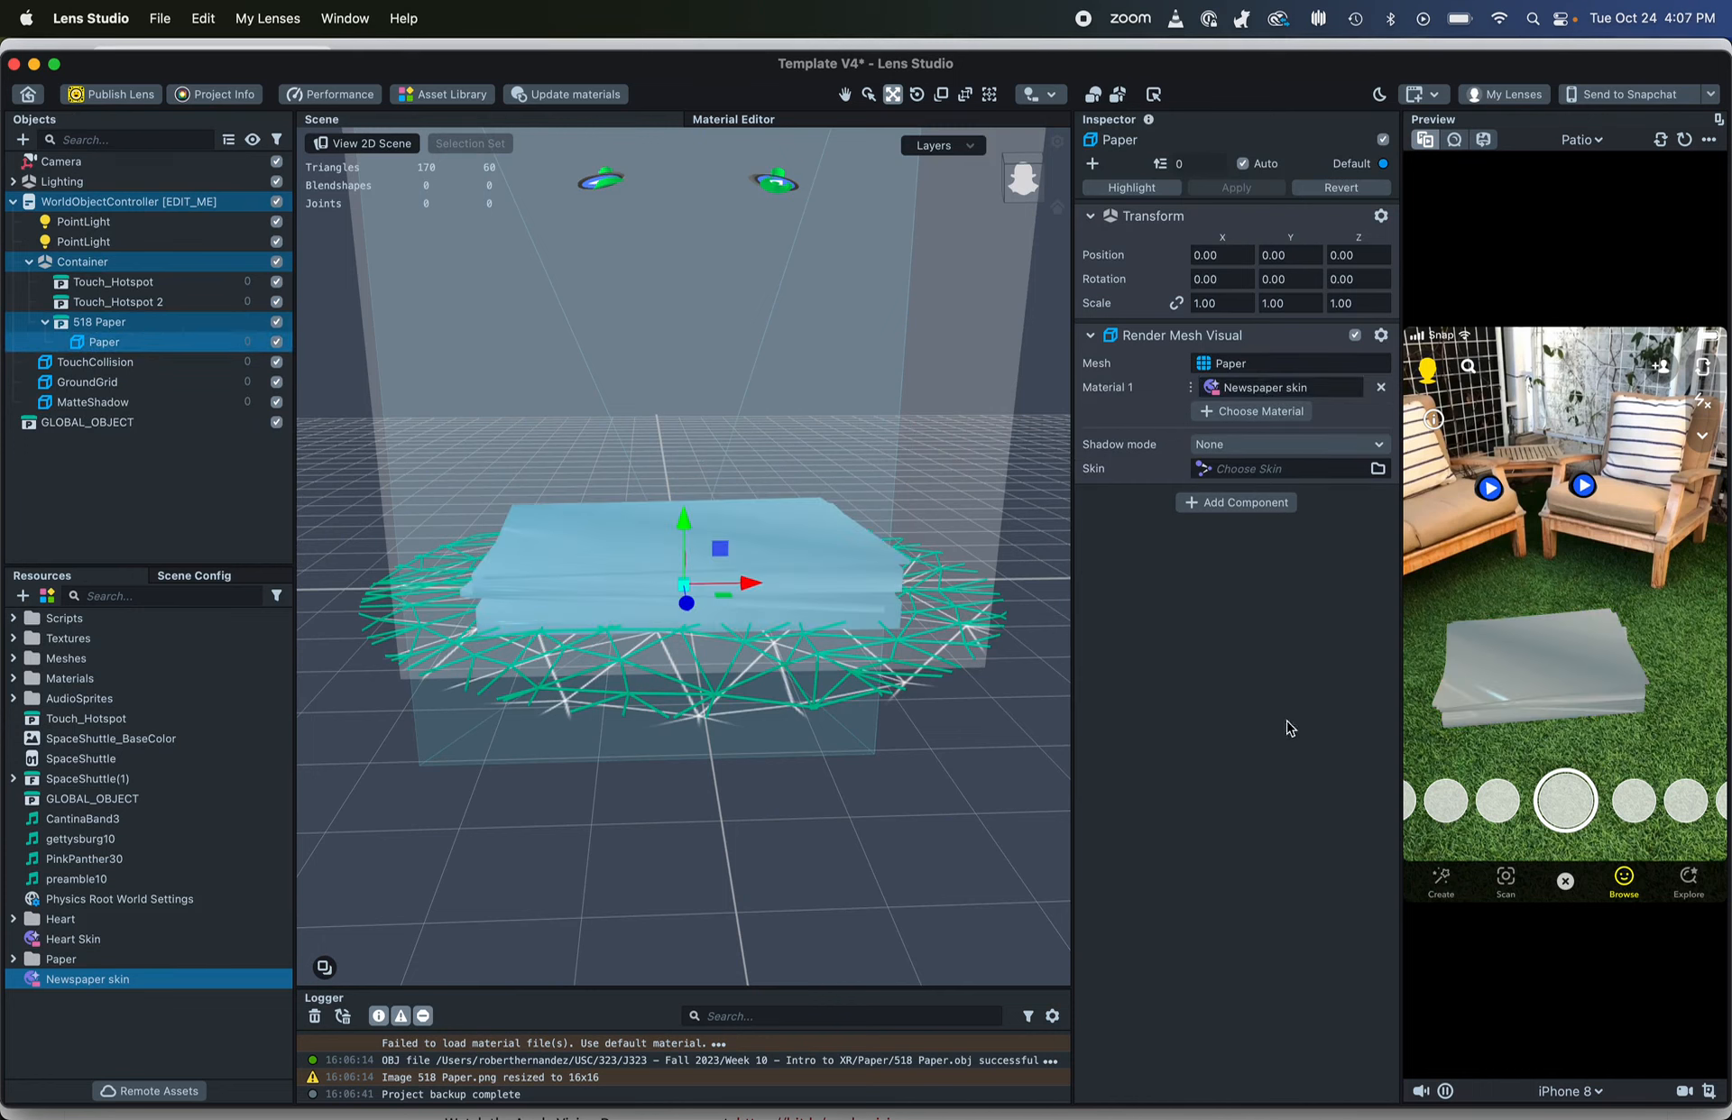
Expand the Paper resource folder and try to assign the 518 Paper 2 texture directly as the Paper mesh's material
{"action": "left_click", "coordinate": [15, 960]}
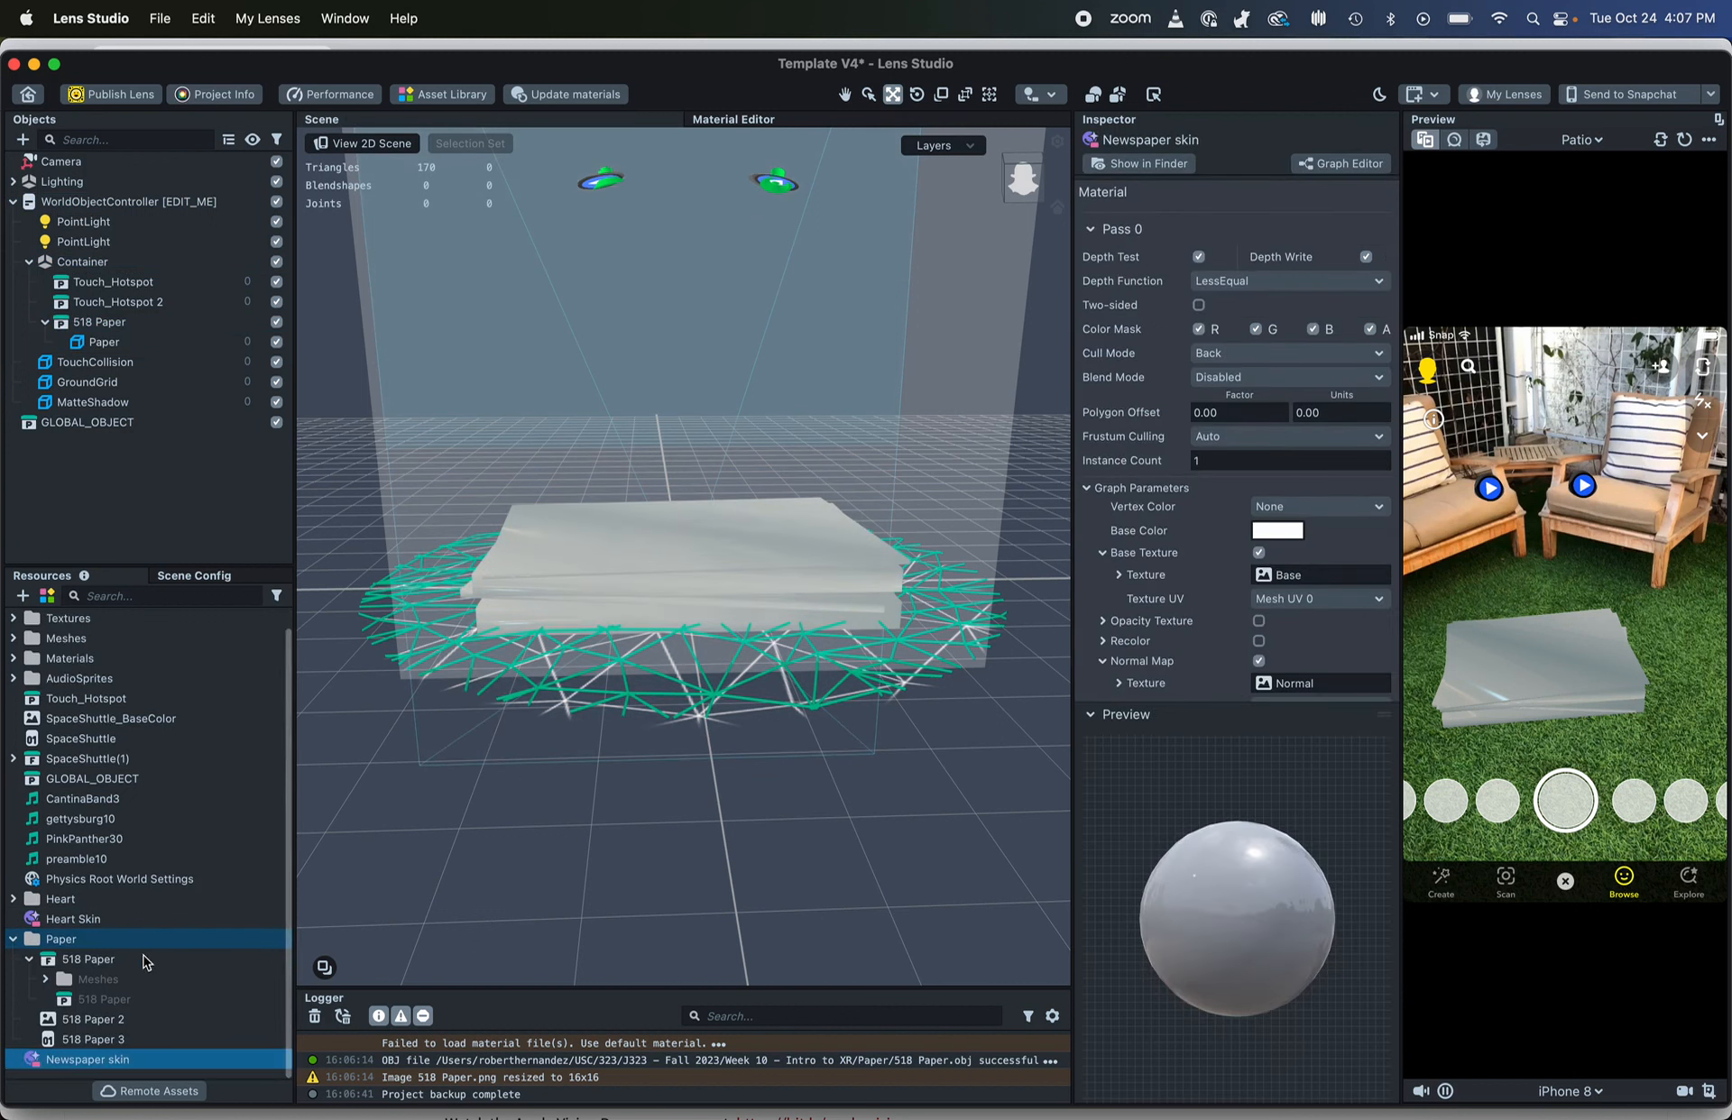
{"action": "left_click", "coordinate": [45, 980]}
{"action": "scroll", "coordinate": [90, 959], "scroll_direction": "down", "scroll_amount": 1}
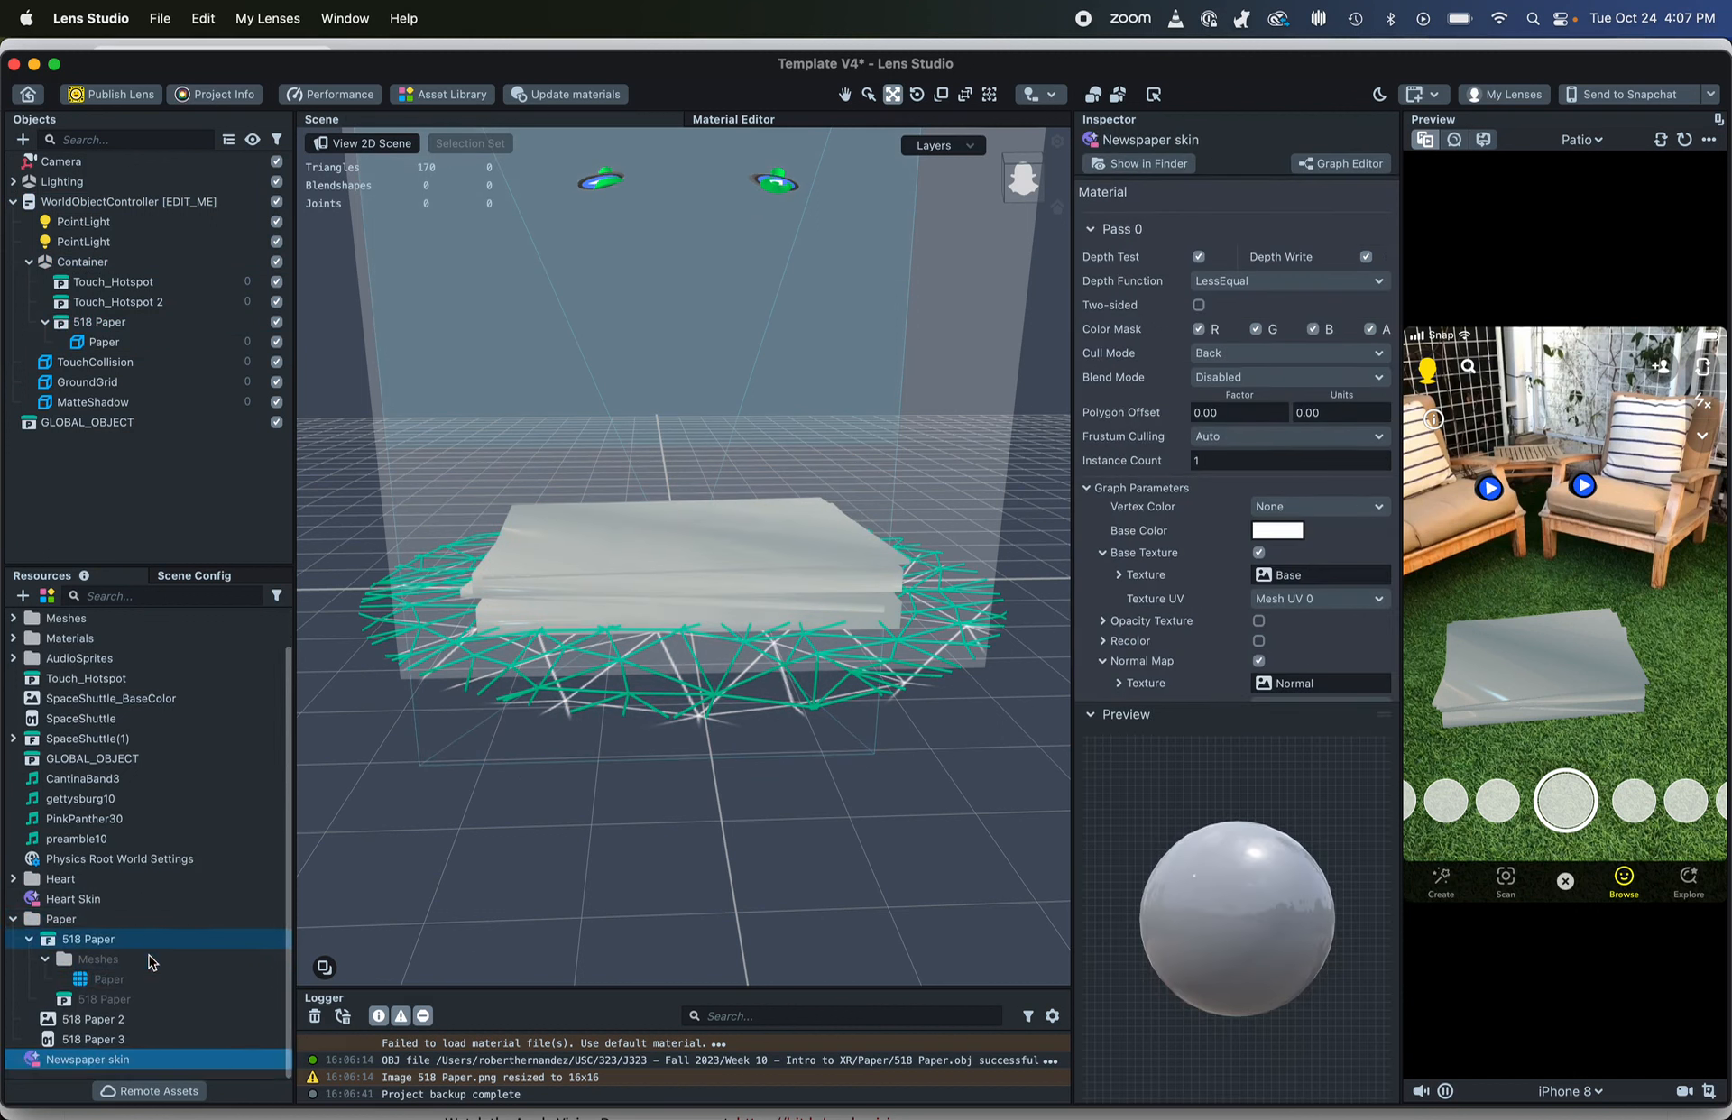
{"action": "left_click", "coordinate": [135, 1021]}
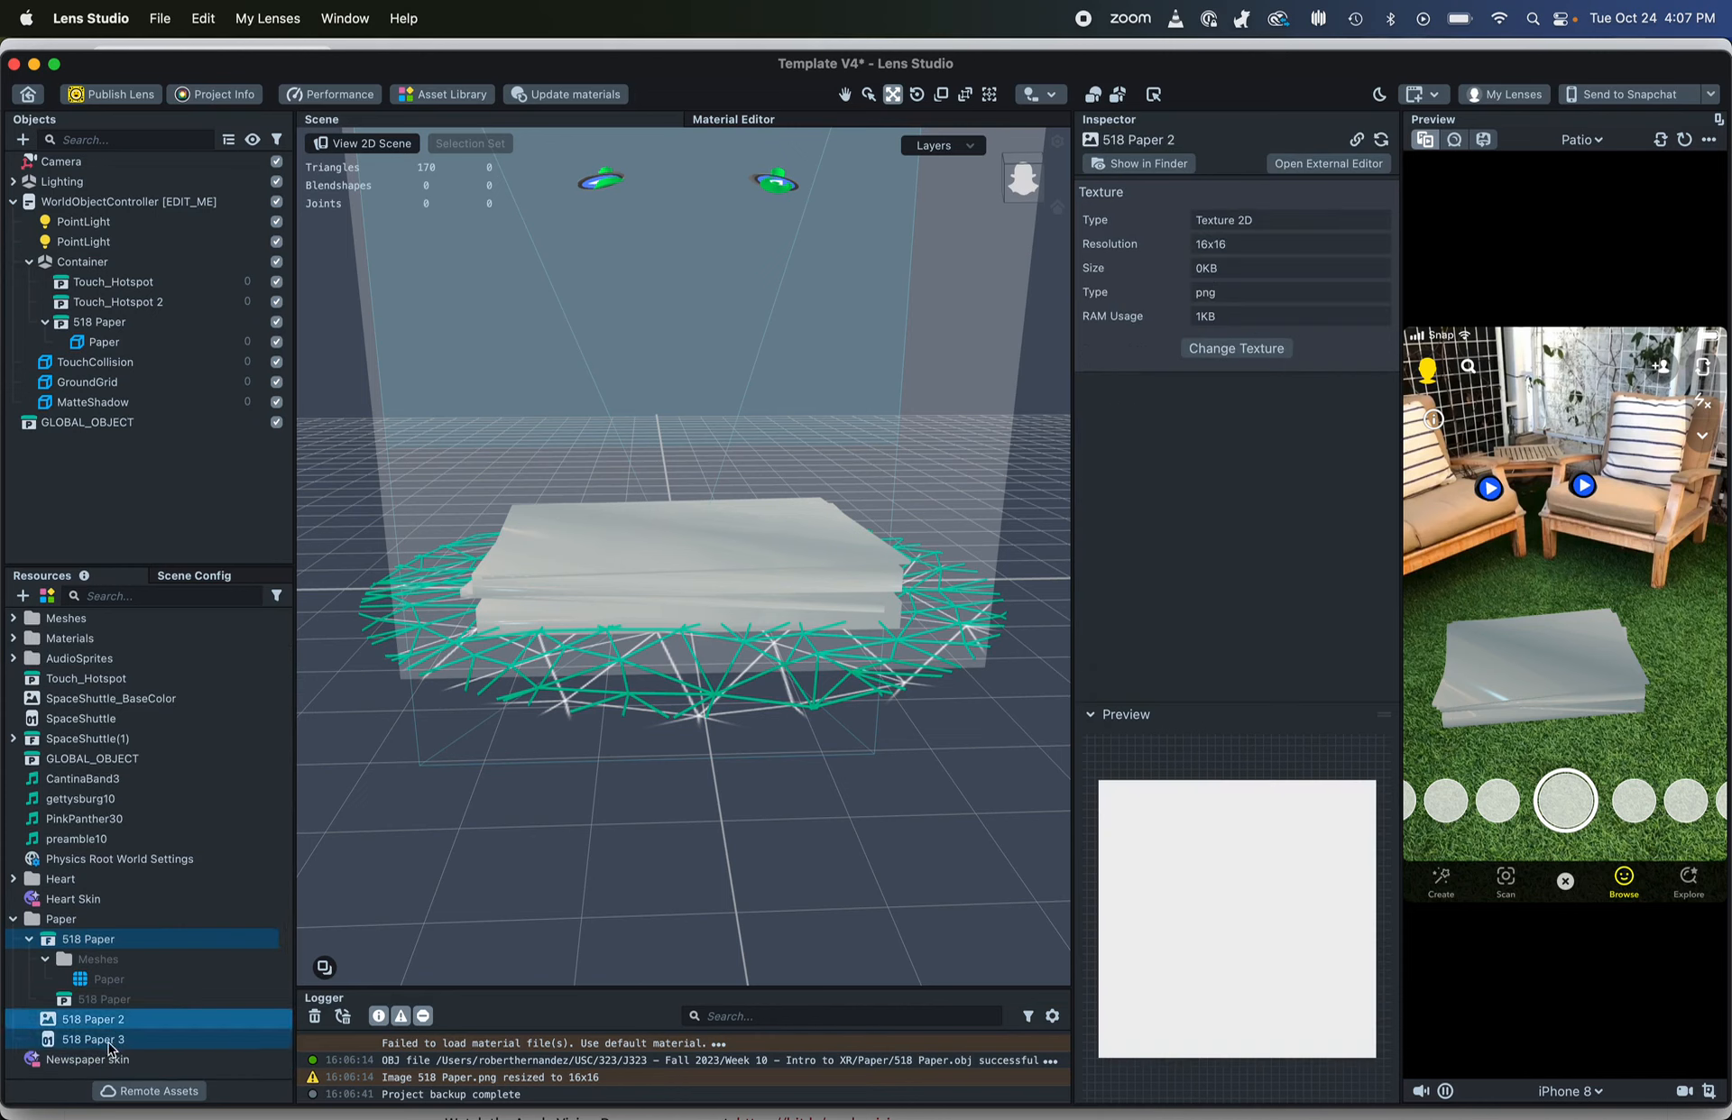
{"action": "left_click", "coordinate": [110, 1042]}
{"action": "left_click", "coordinate": [112, 1022]}
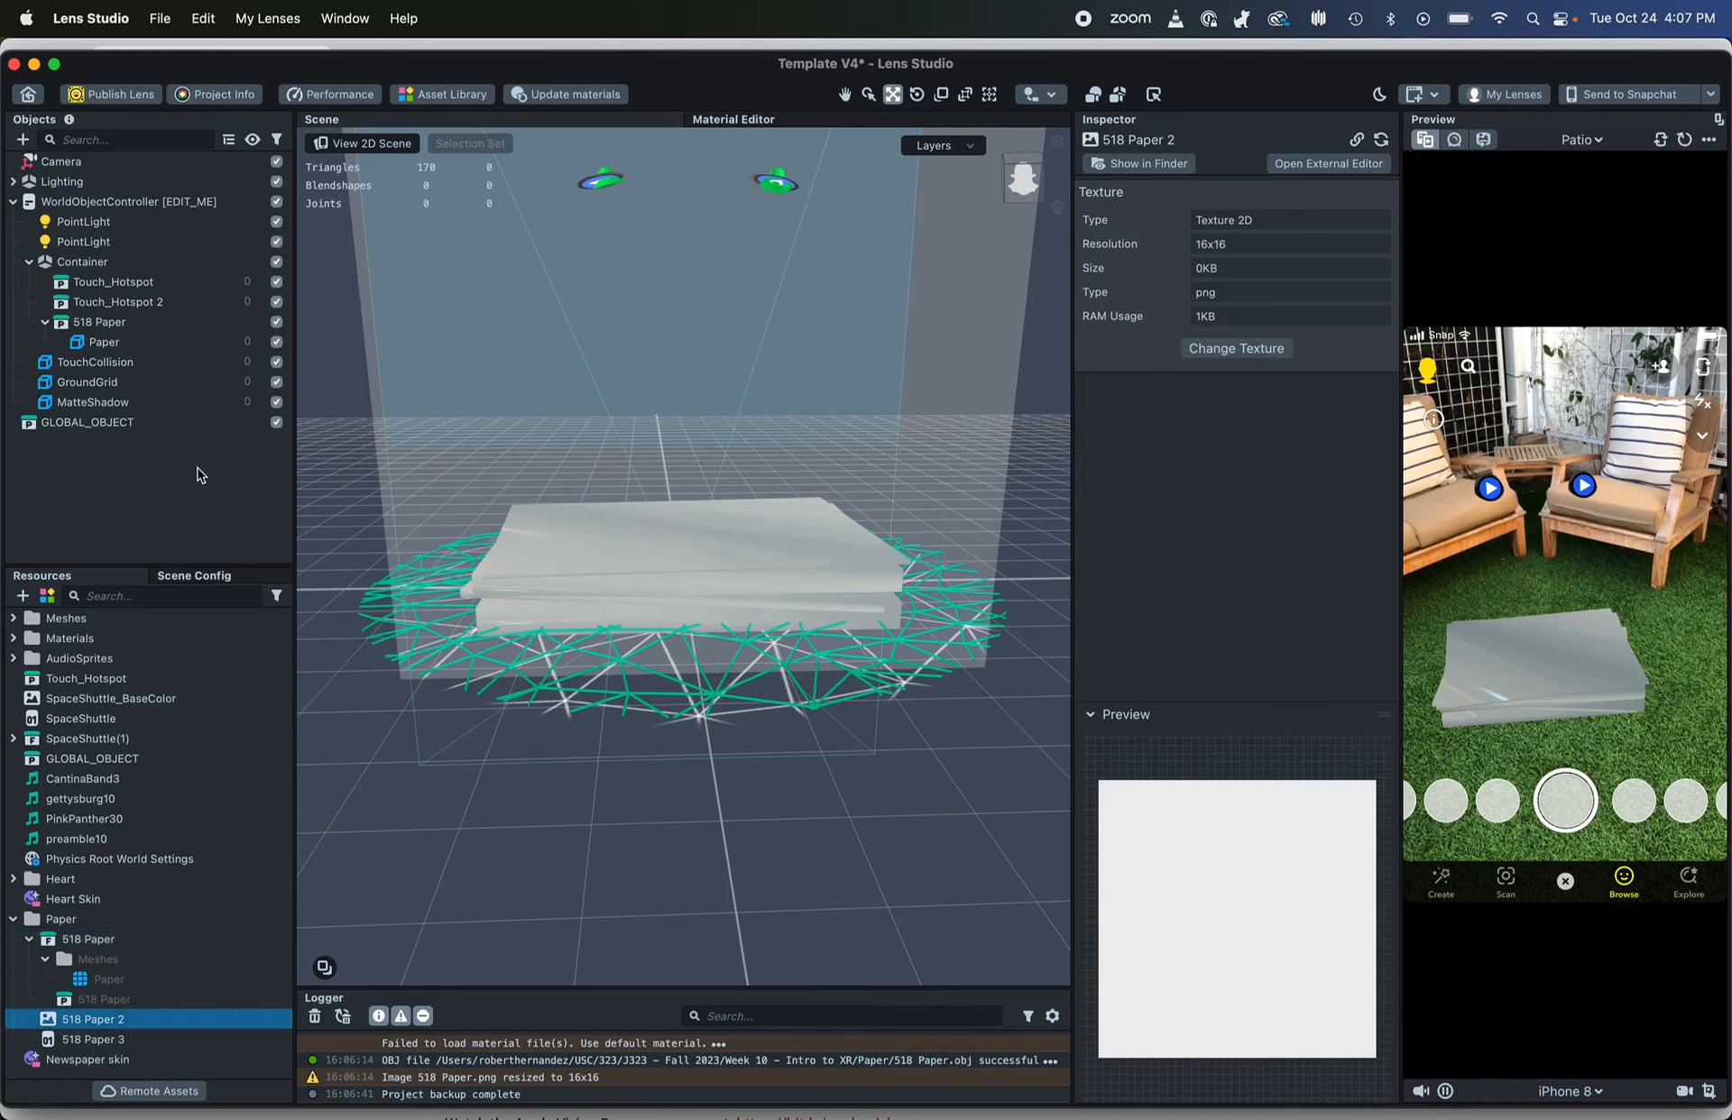
{"action": "left_click", "coordinate": [104, 342]}
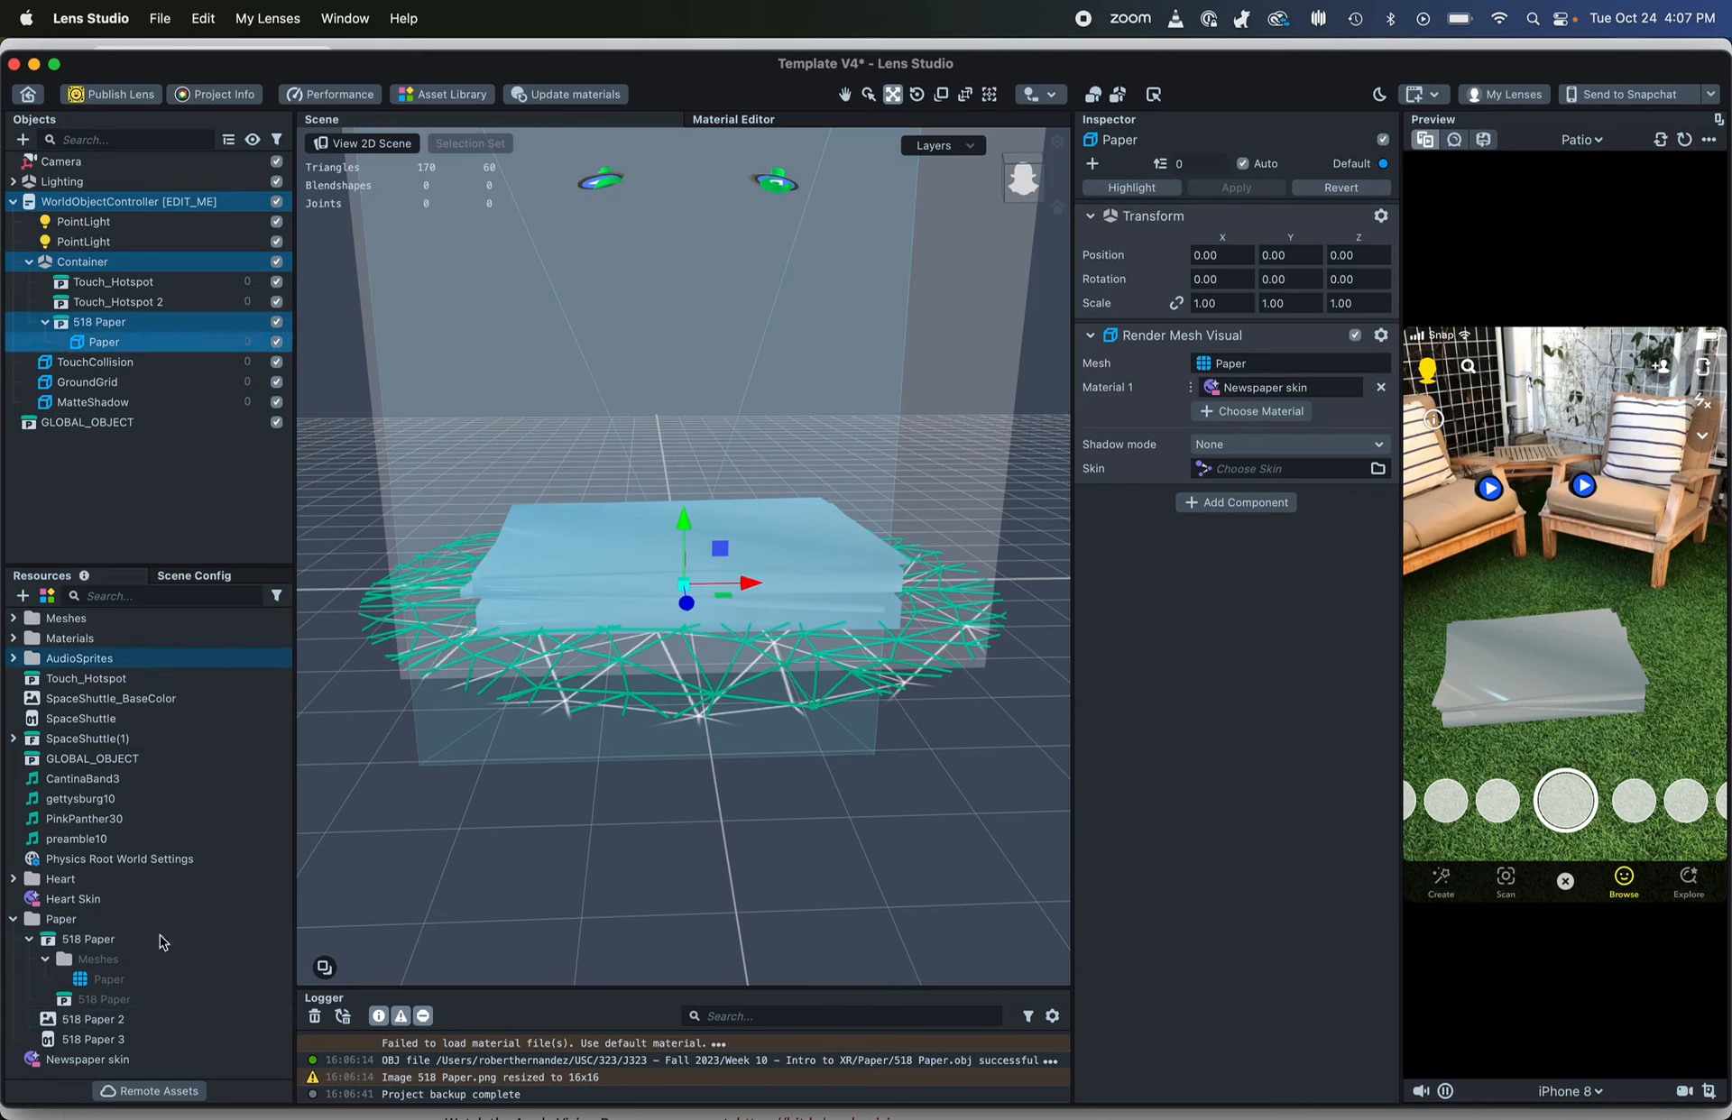
{"action": "left_click_drag", "start_coordinate": [97, 1029], "coordinate": [1266, 390]}
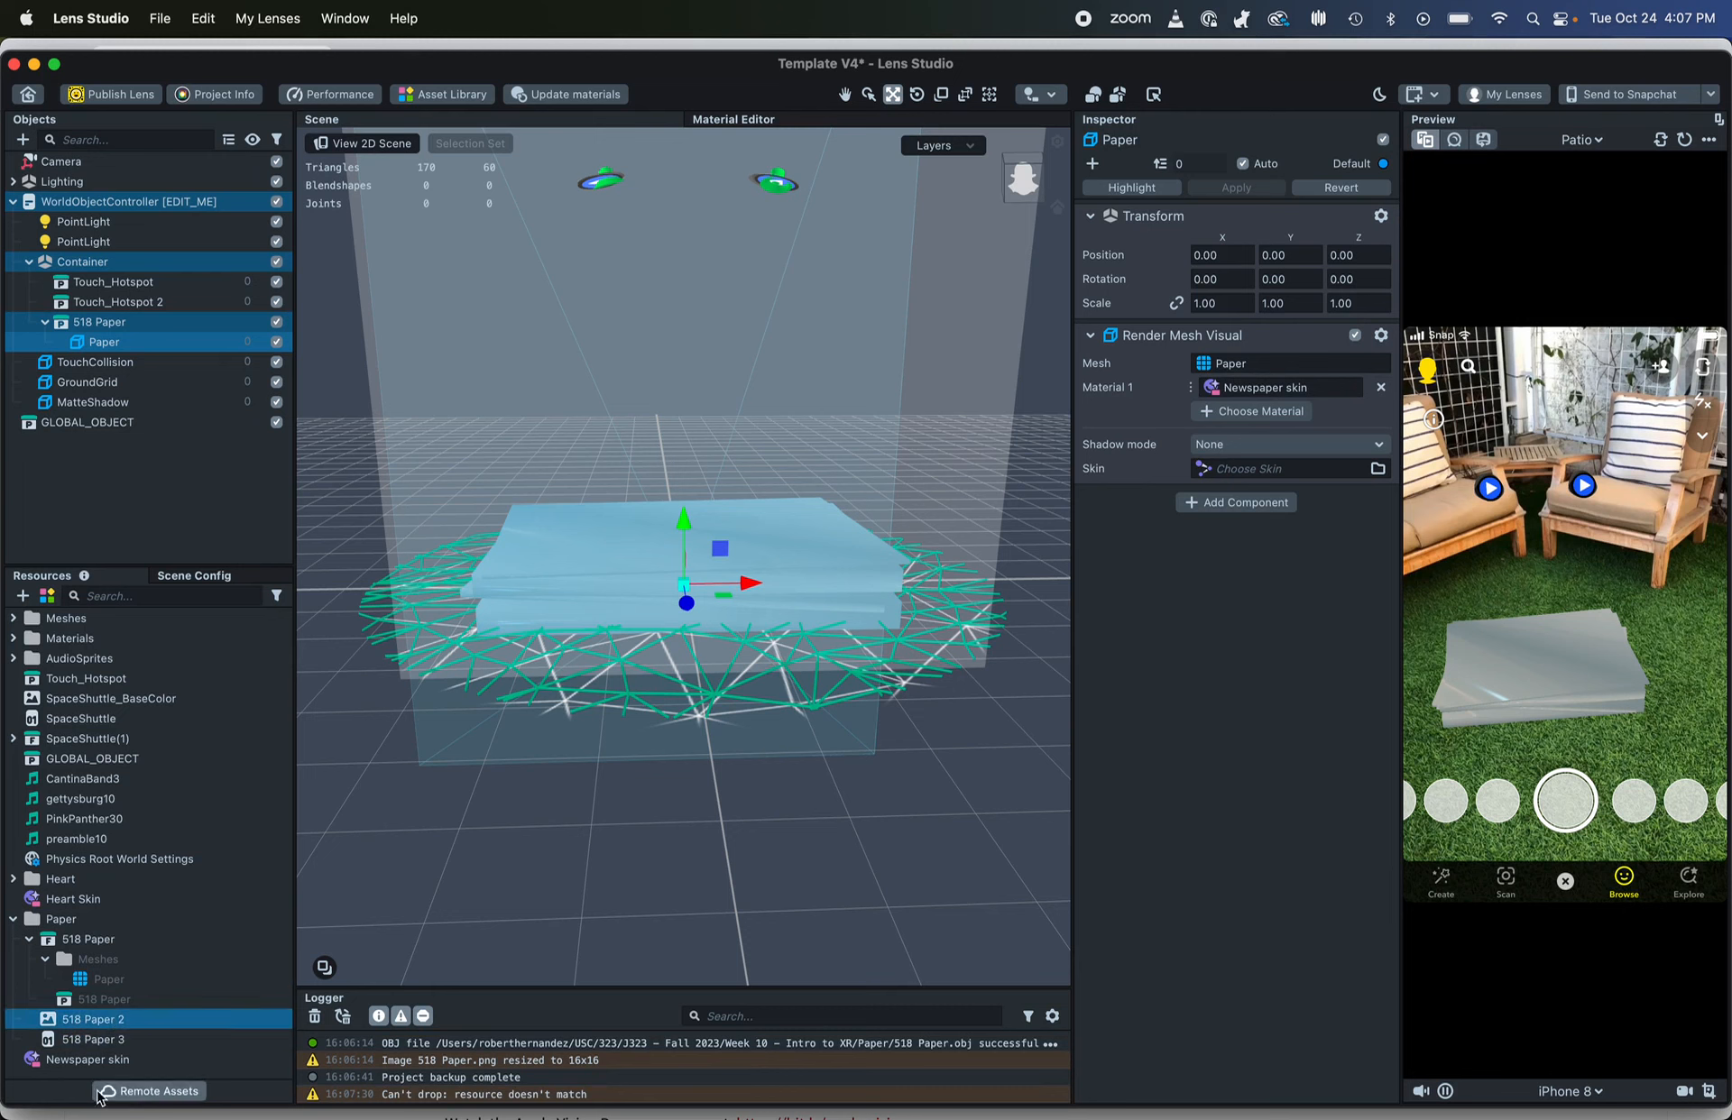
Set the Newspaper skin material's base texture to 518 Paper 2 and collapse the Paper resource folder
{"action": "left_click", "coordinate": [106, 1063]}
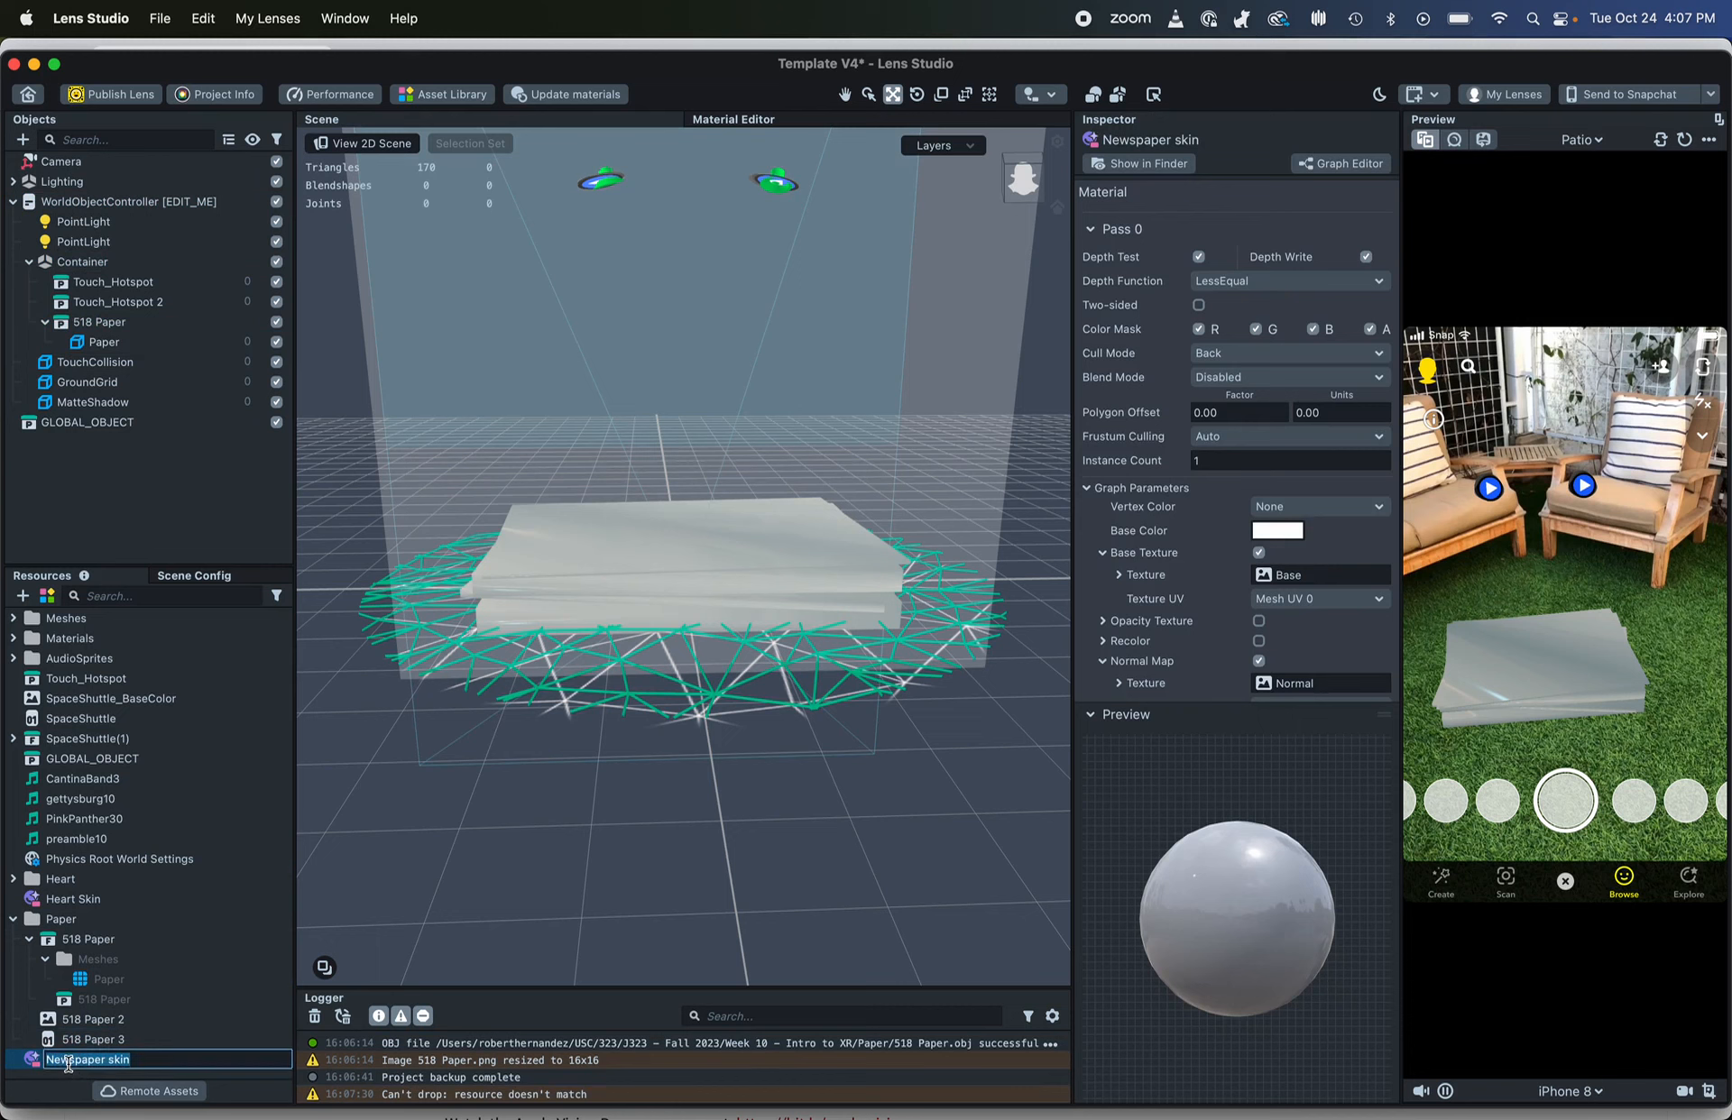
{"action": "key", "text": "Up"}
{"action": "left_click", "coordinate": [70, 1066]}
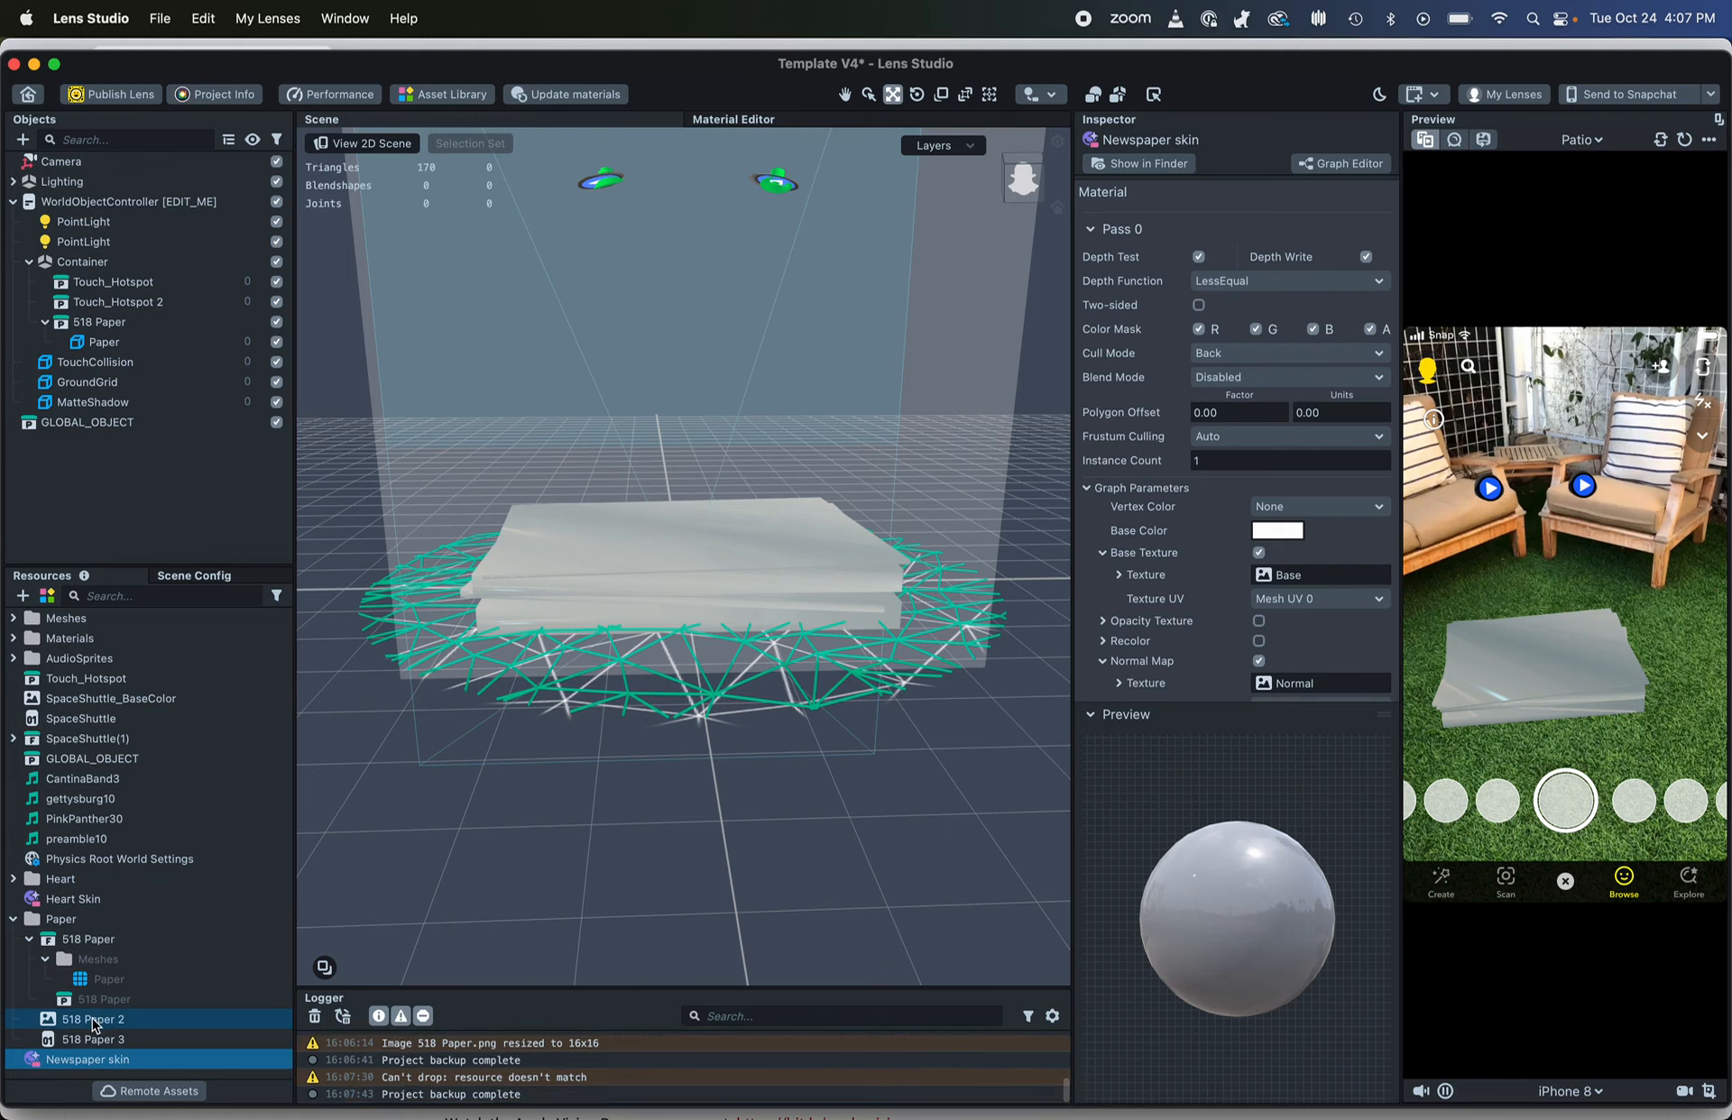
{"action": "left_click_drag", "start_coordinate": [93, 1024], "coordinate": [1296, 581]}
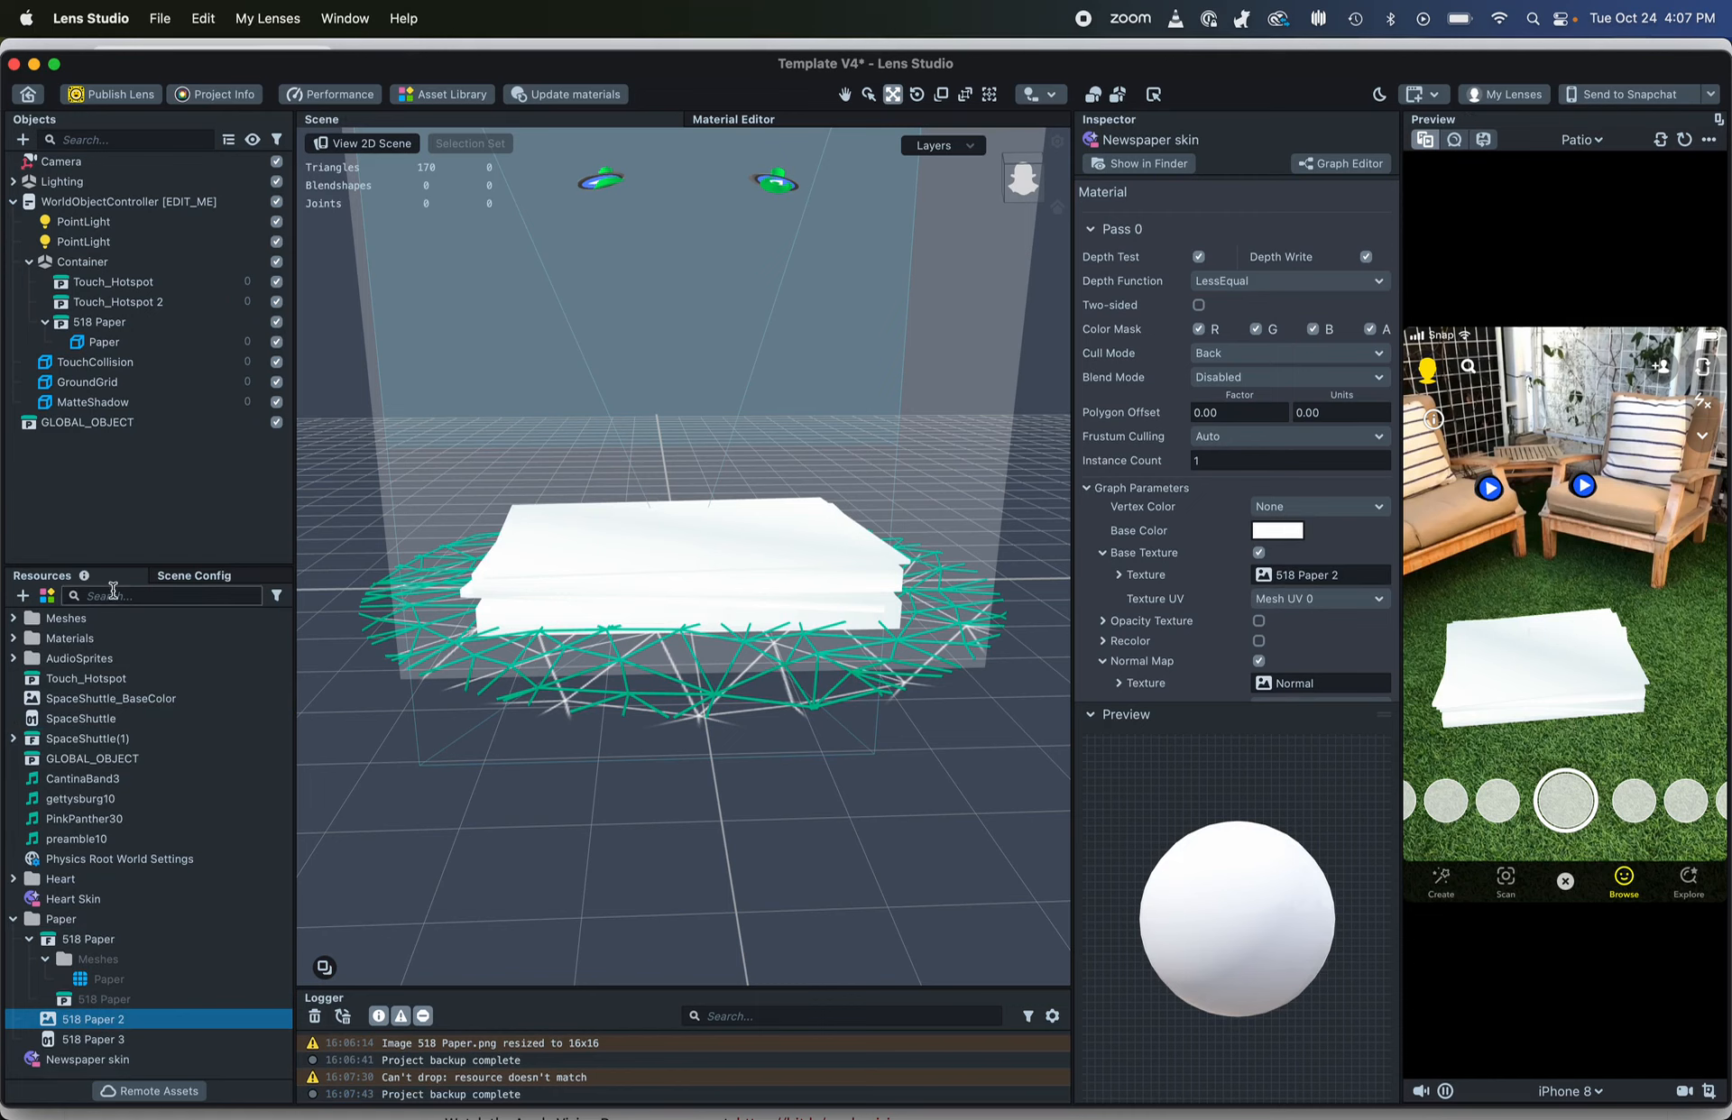
{"action": "left_click", "coordinate": [87, 1065]}
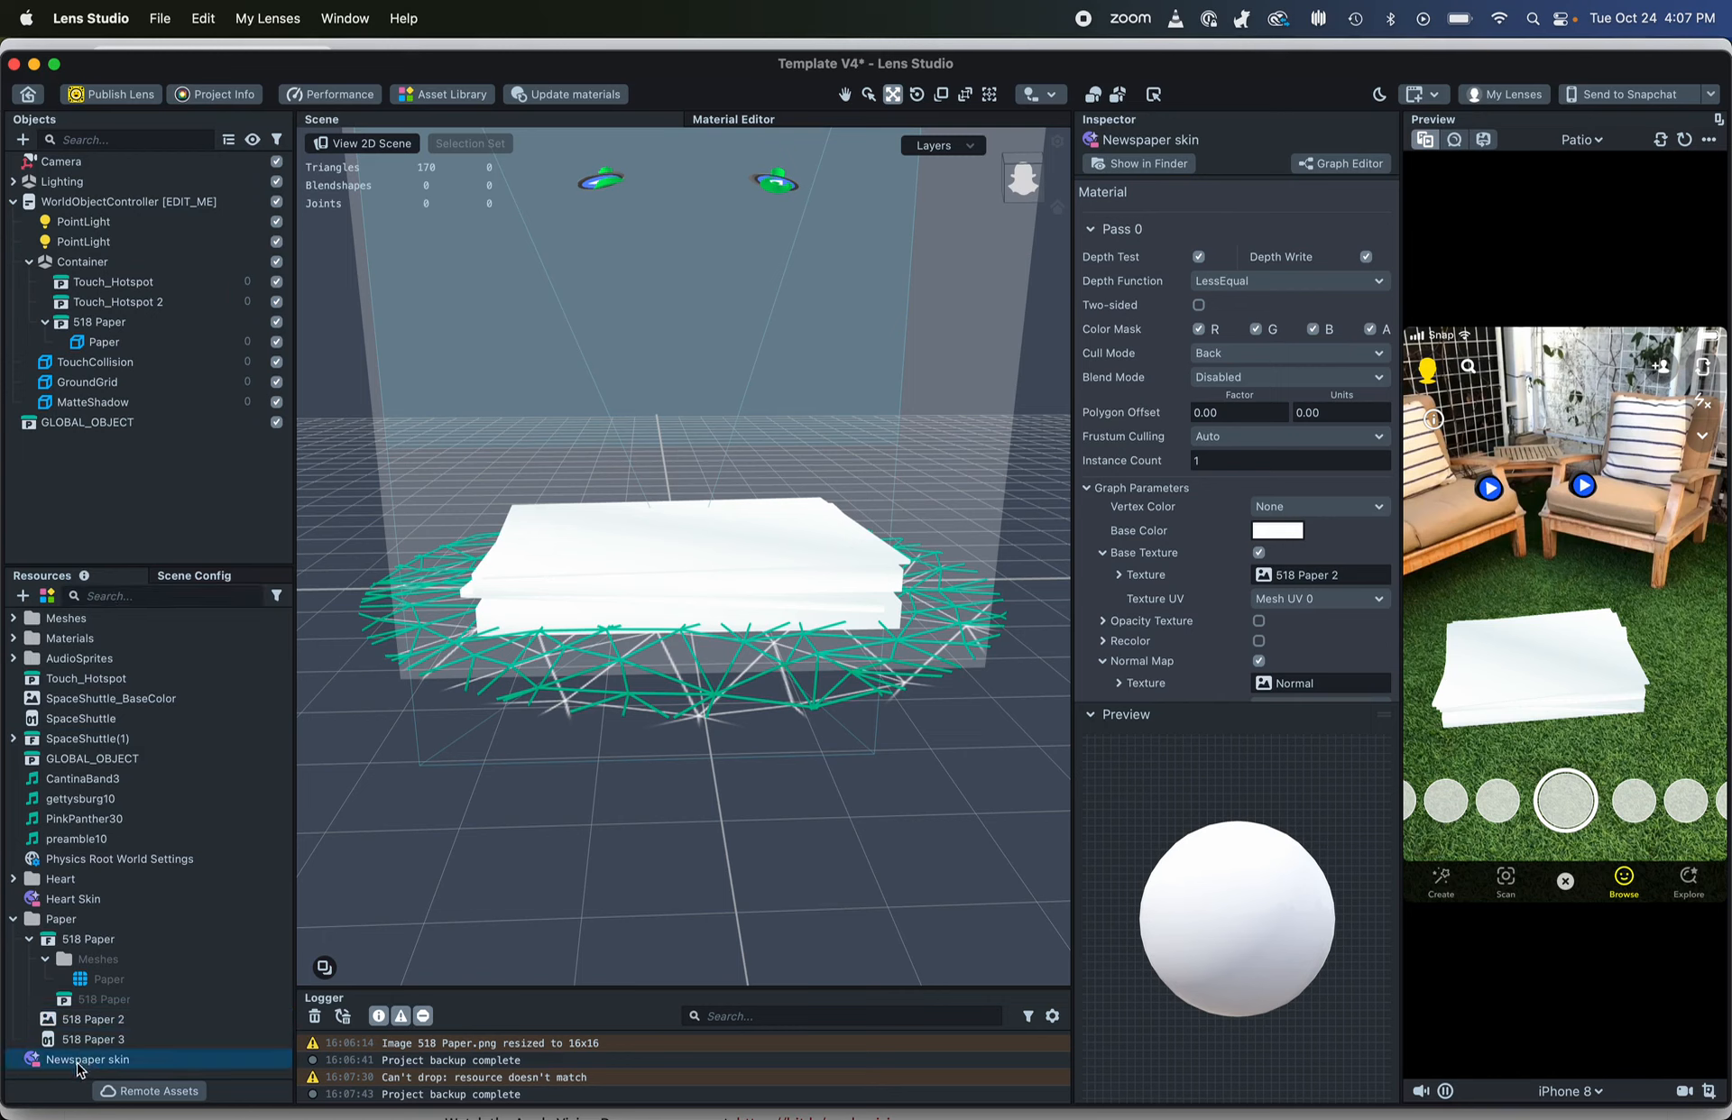
{"action": "left_click_drag", "start_coordinate": [81, 1064], "coordinate": [18, 768]}
{"action": "left_click", "coordinate": [15, 919]}
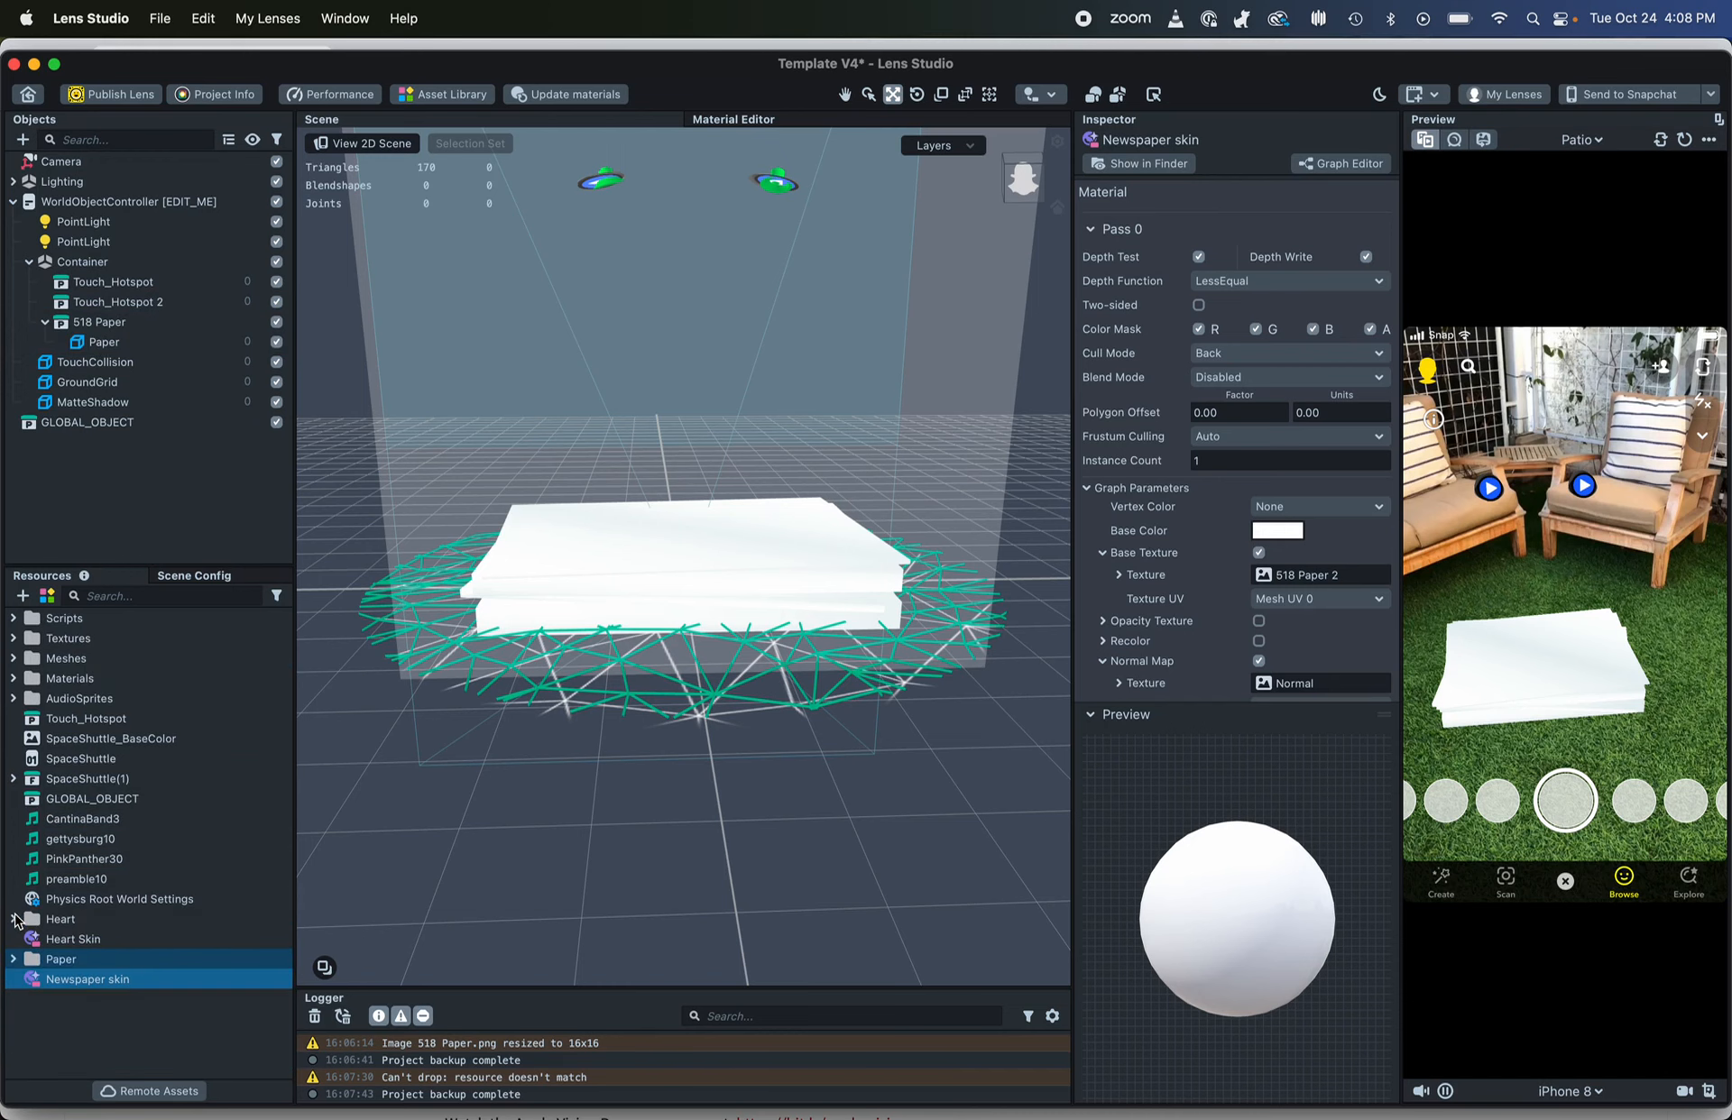
Switch to Finder and import the 518-Newspaper image from JOVRNALISM FA 23's Week 9 - Intro to AR folder into the resources
{"action": "key", "text": "super+Tab"}
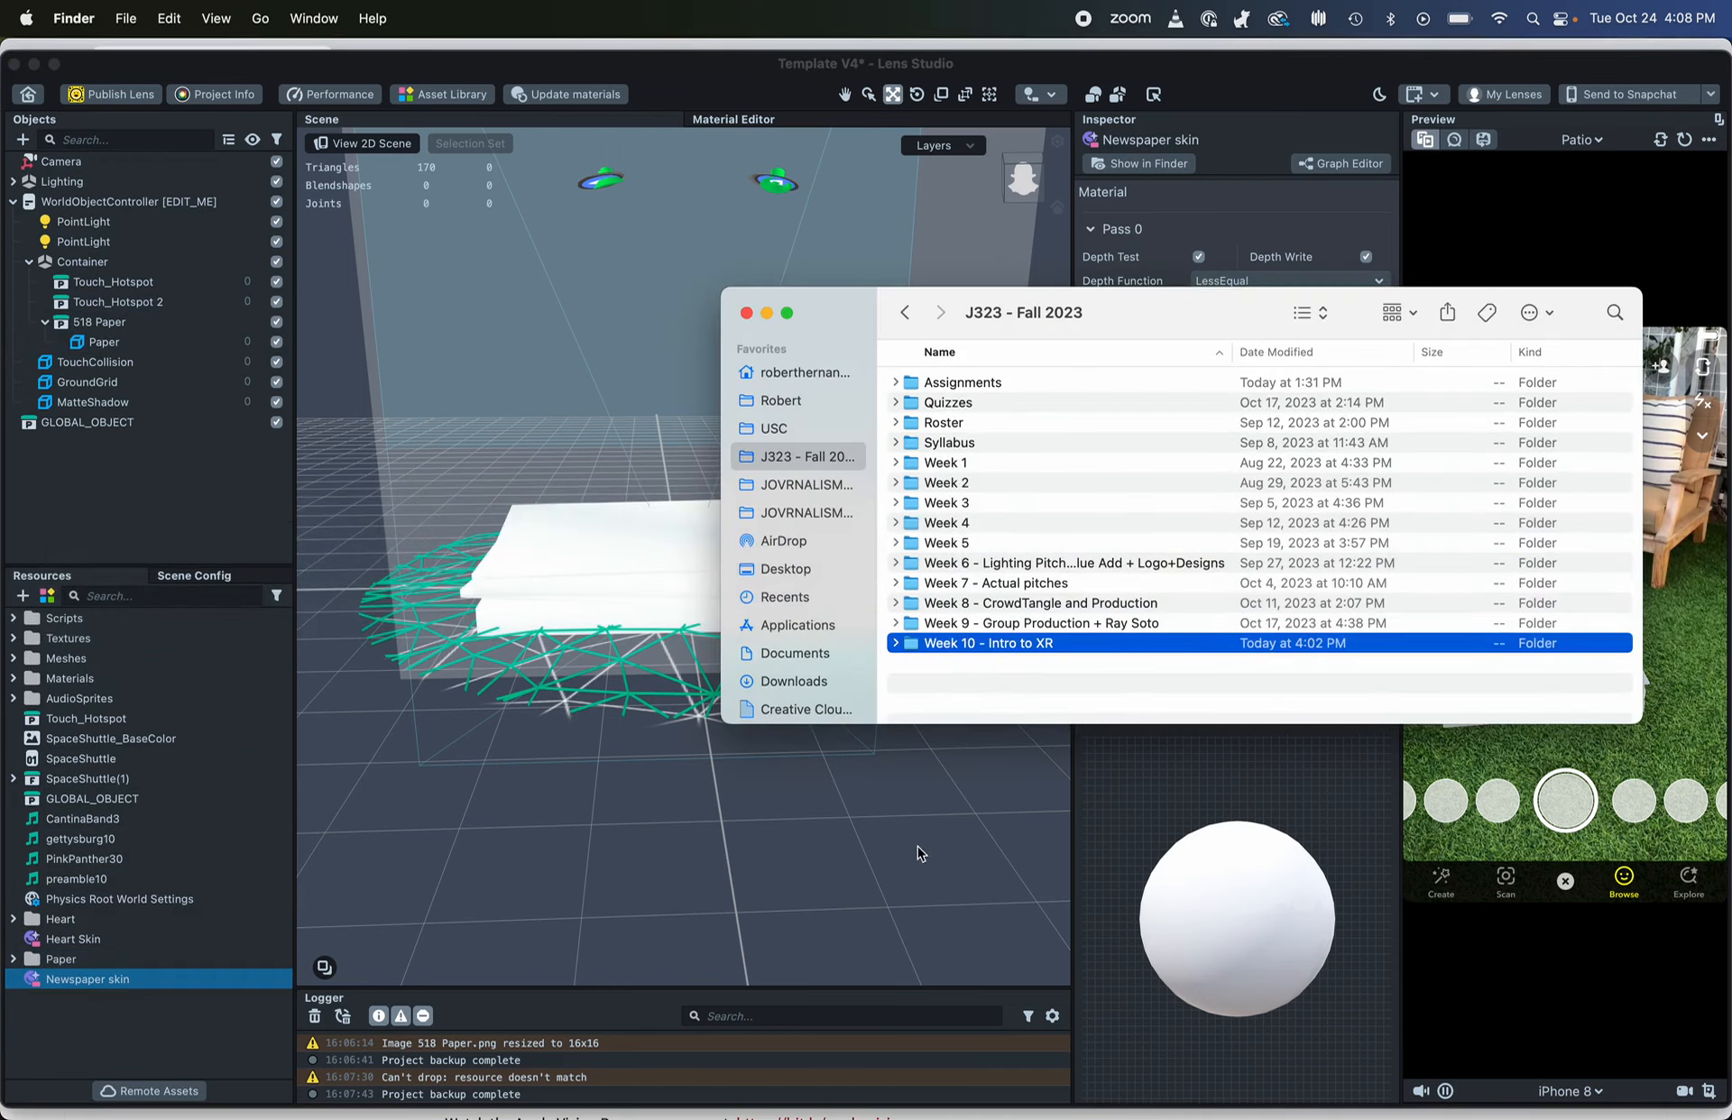
{"action": "left_click", "coordinate": [820, 495]}
{"action": "left_click", "coordinate": [995, 687]}
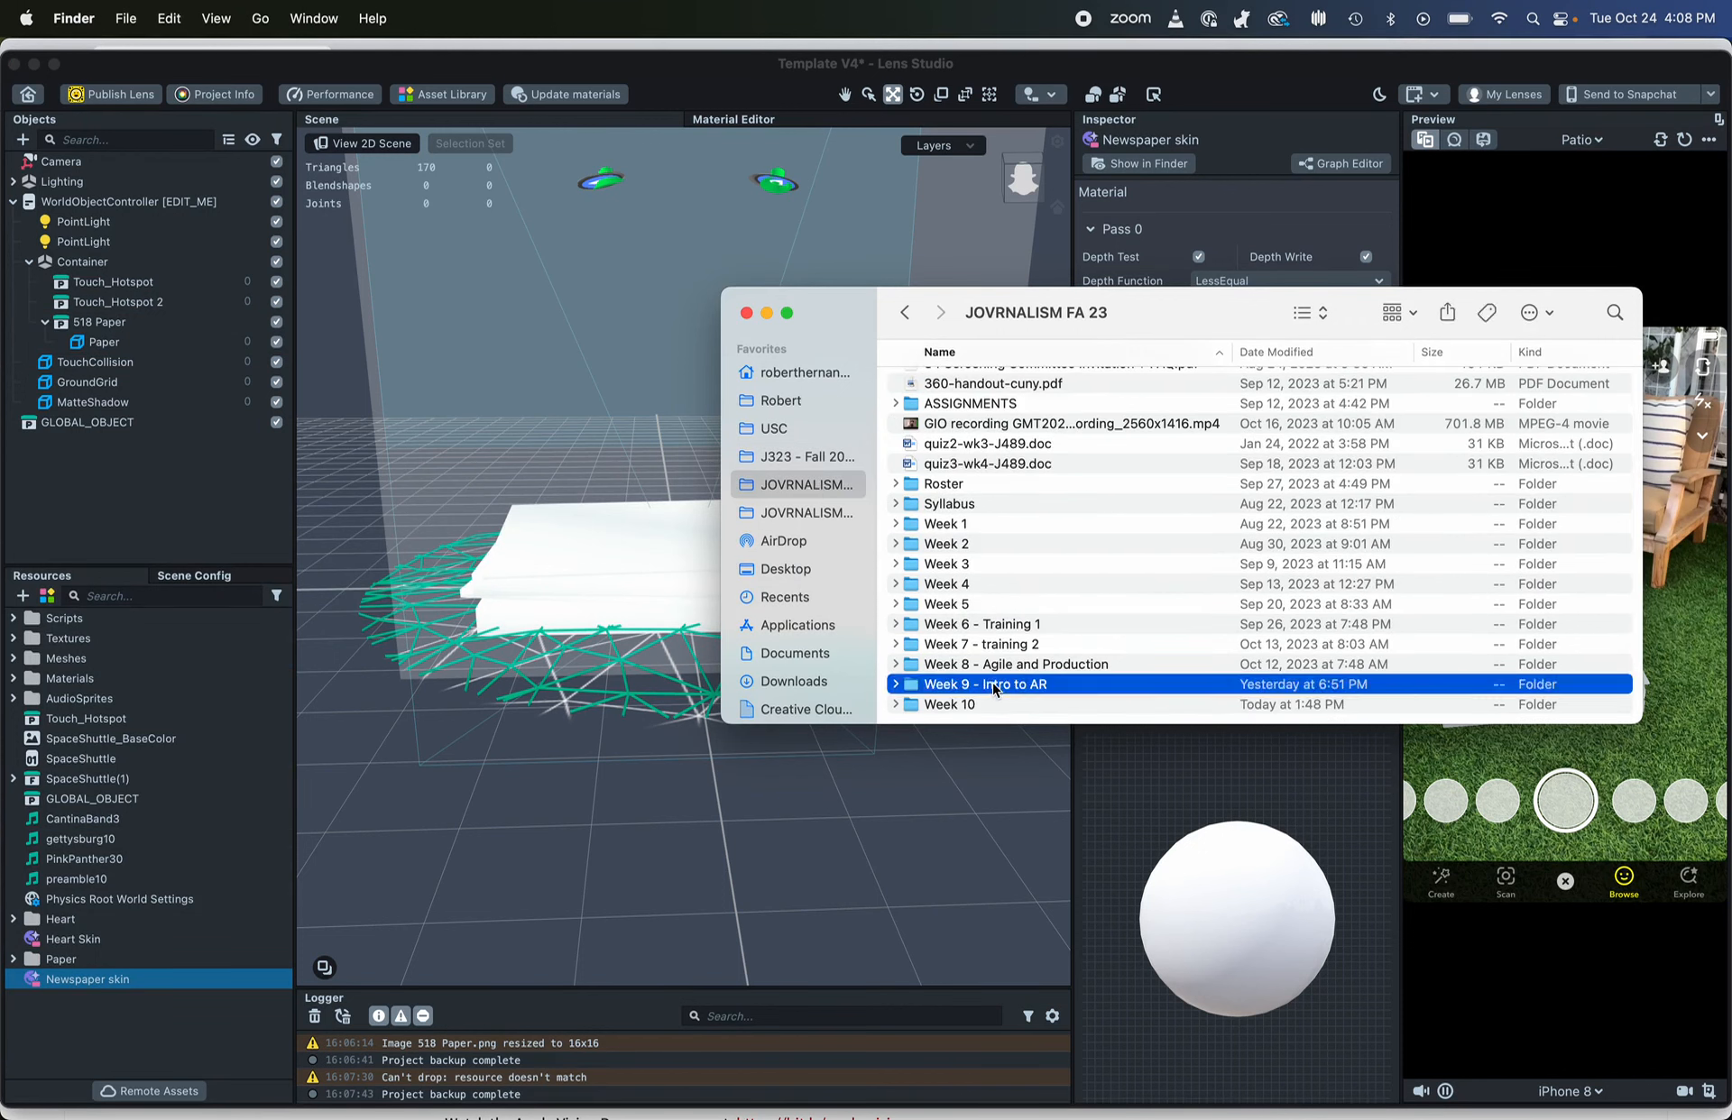
{"action": "double_click", "coordinate": [994, 687]}
{"action": "left_click_drag", "start_coordinate": [1011, 451], "coordinate": [104, 1051]}
{"action": "left_click", "coordinate": [105, 1051]}
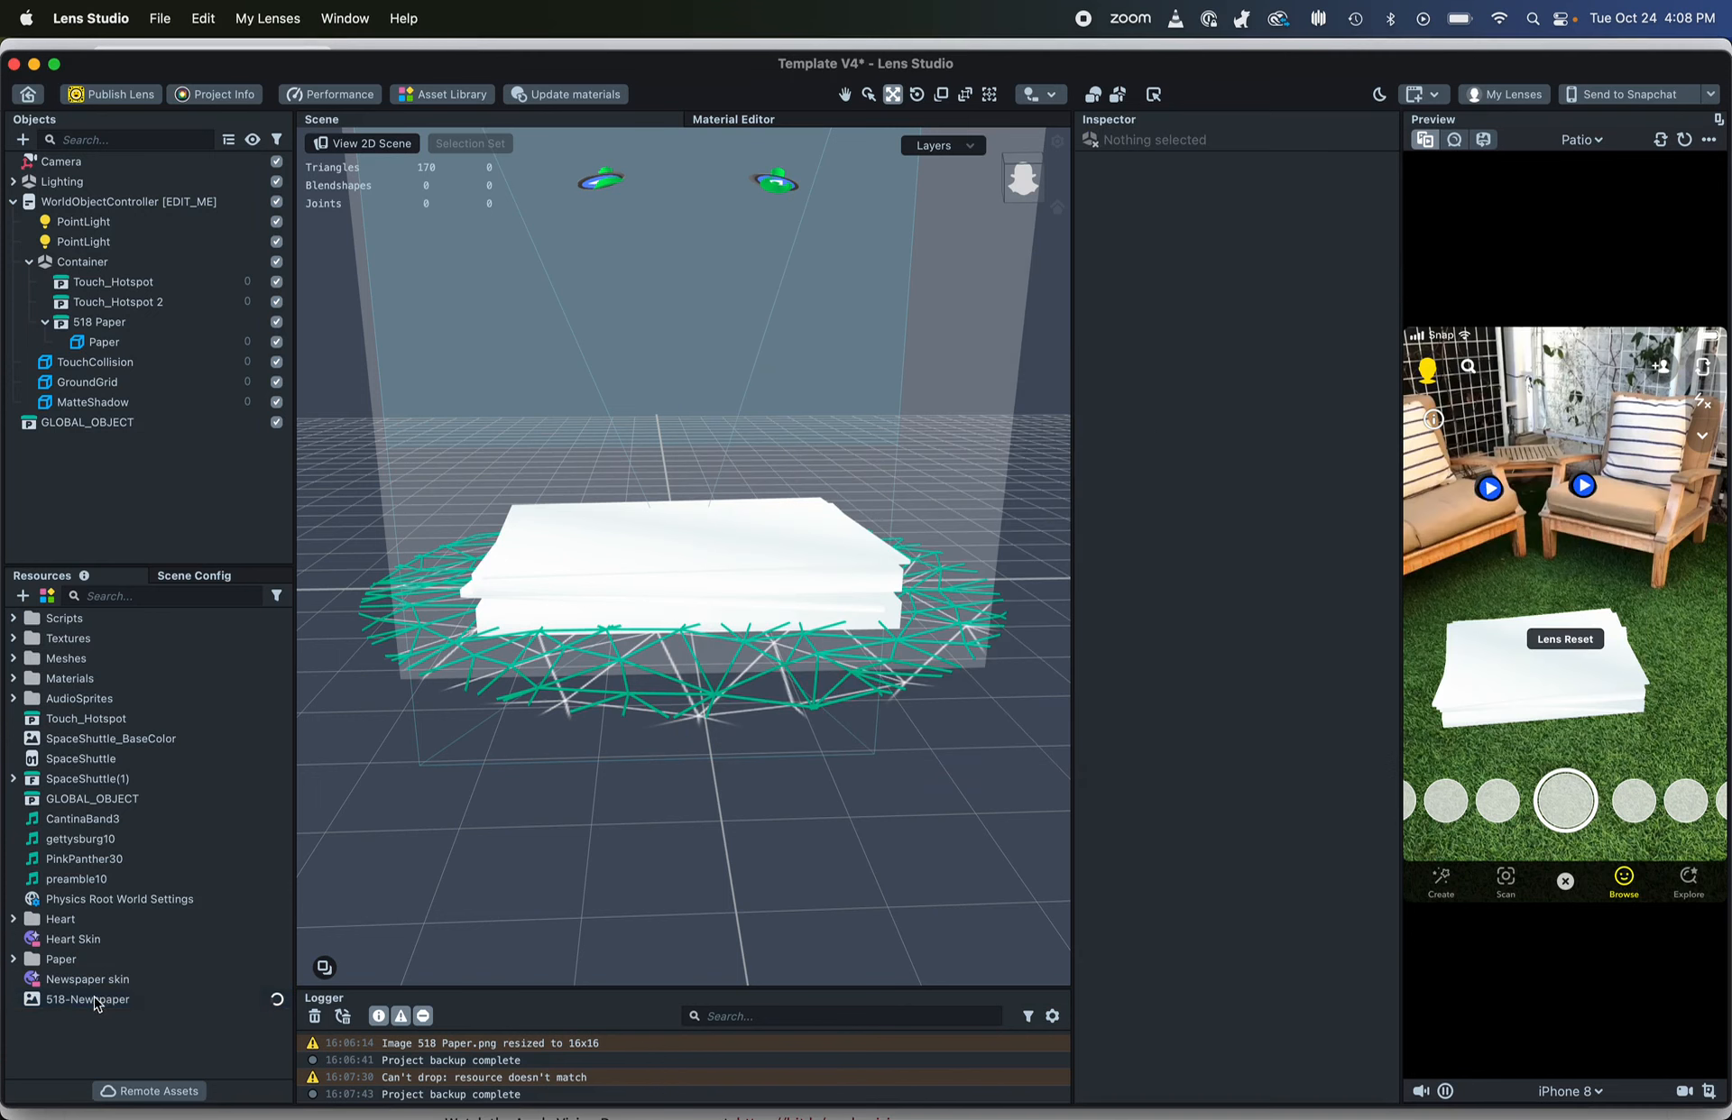
Preview the 518-Newspaper texture and compare it with the 518 Paper 2 texture in the Paper resource folder
{"action": "left_click", "coordinate": [100, 1000]}
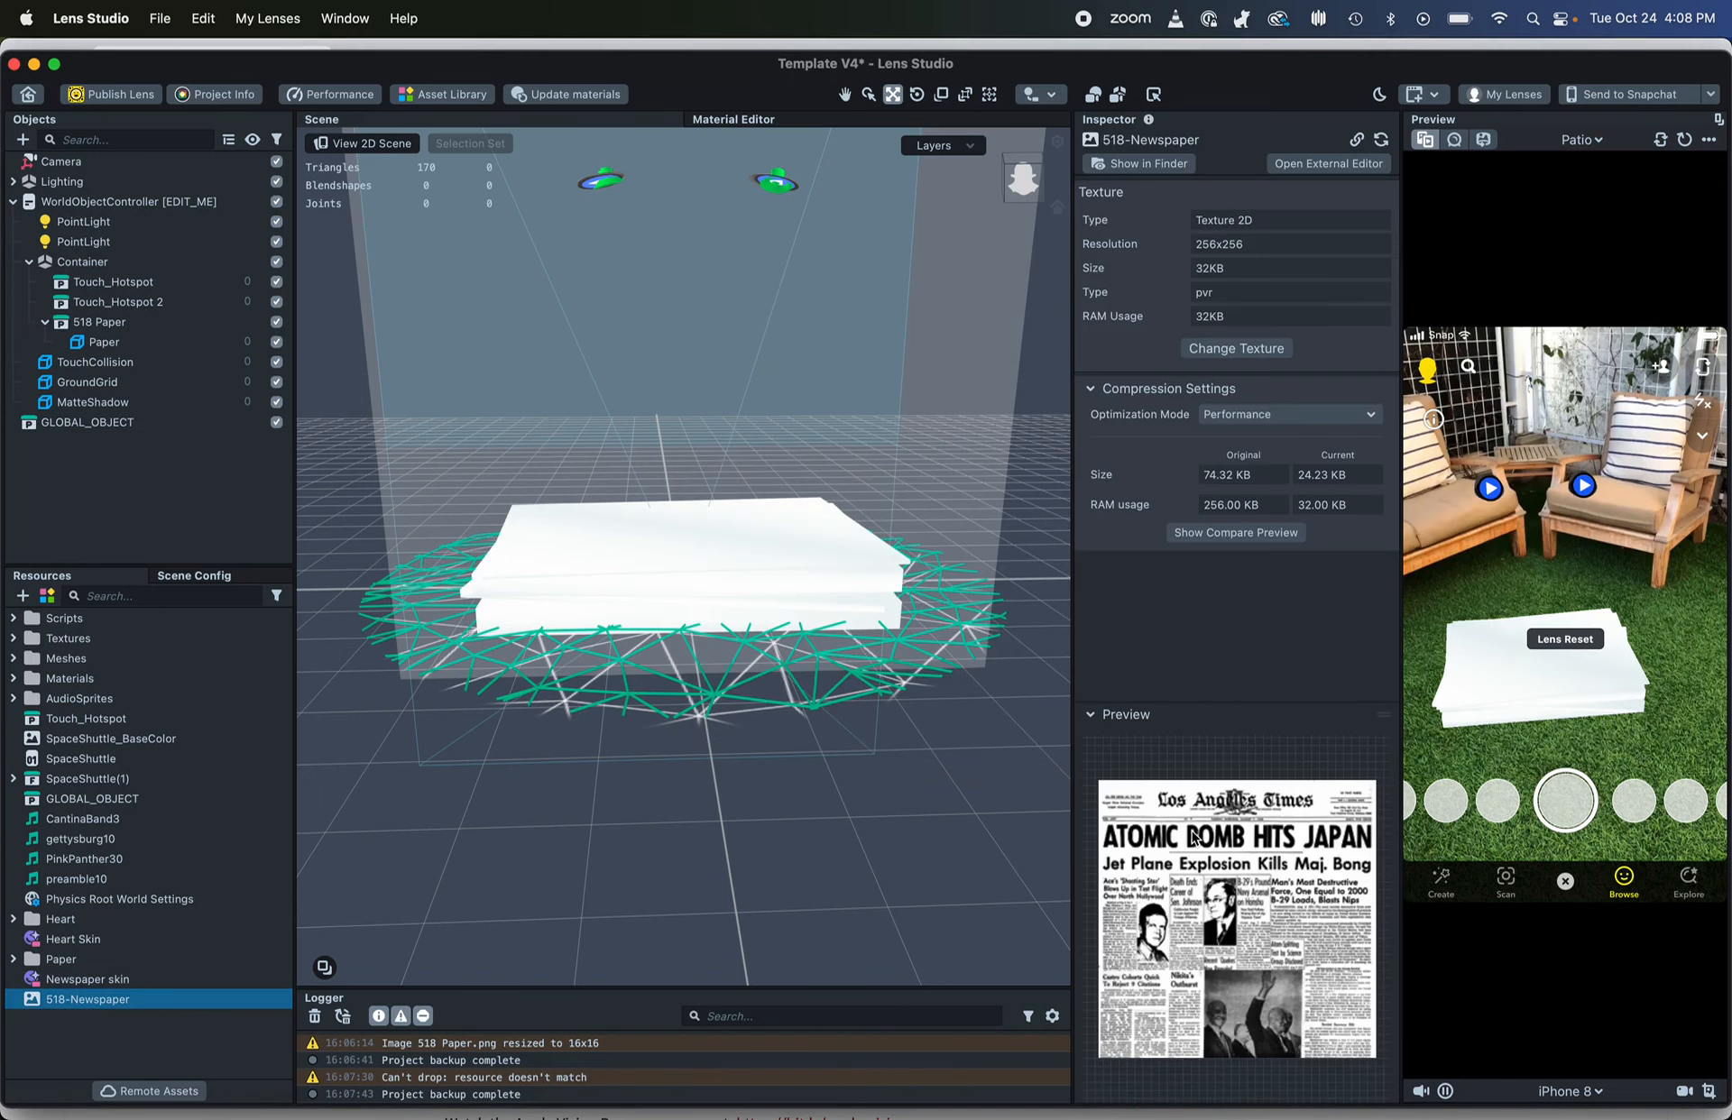
{"action": "left_click", "coordinate": [18, 962]}
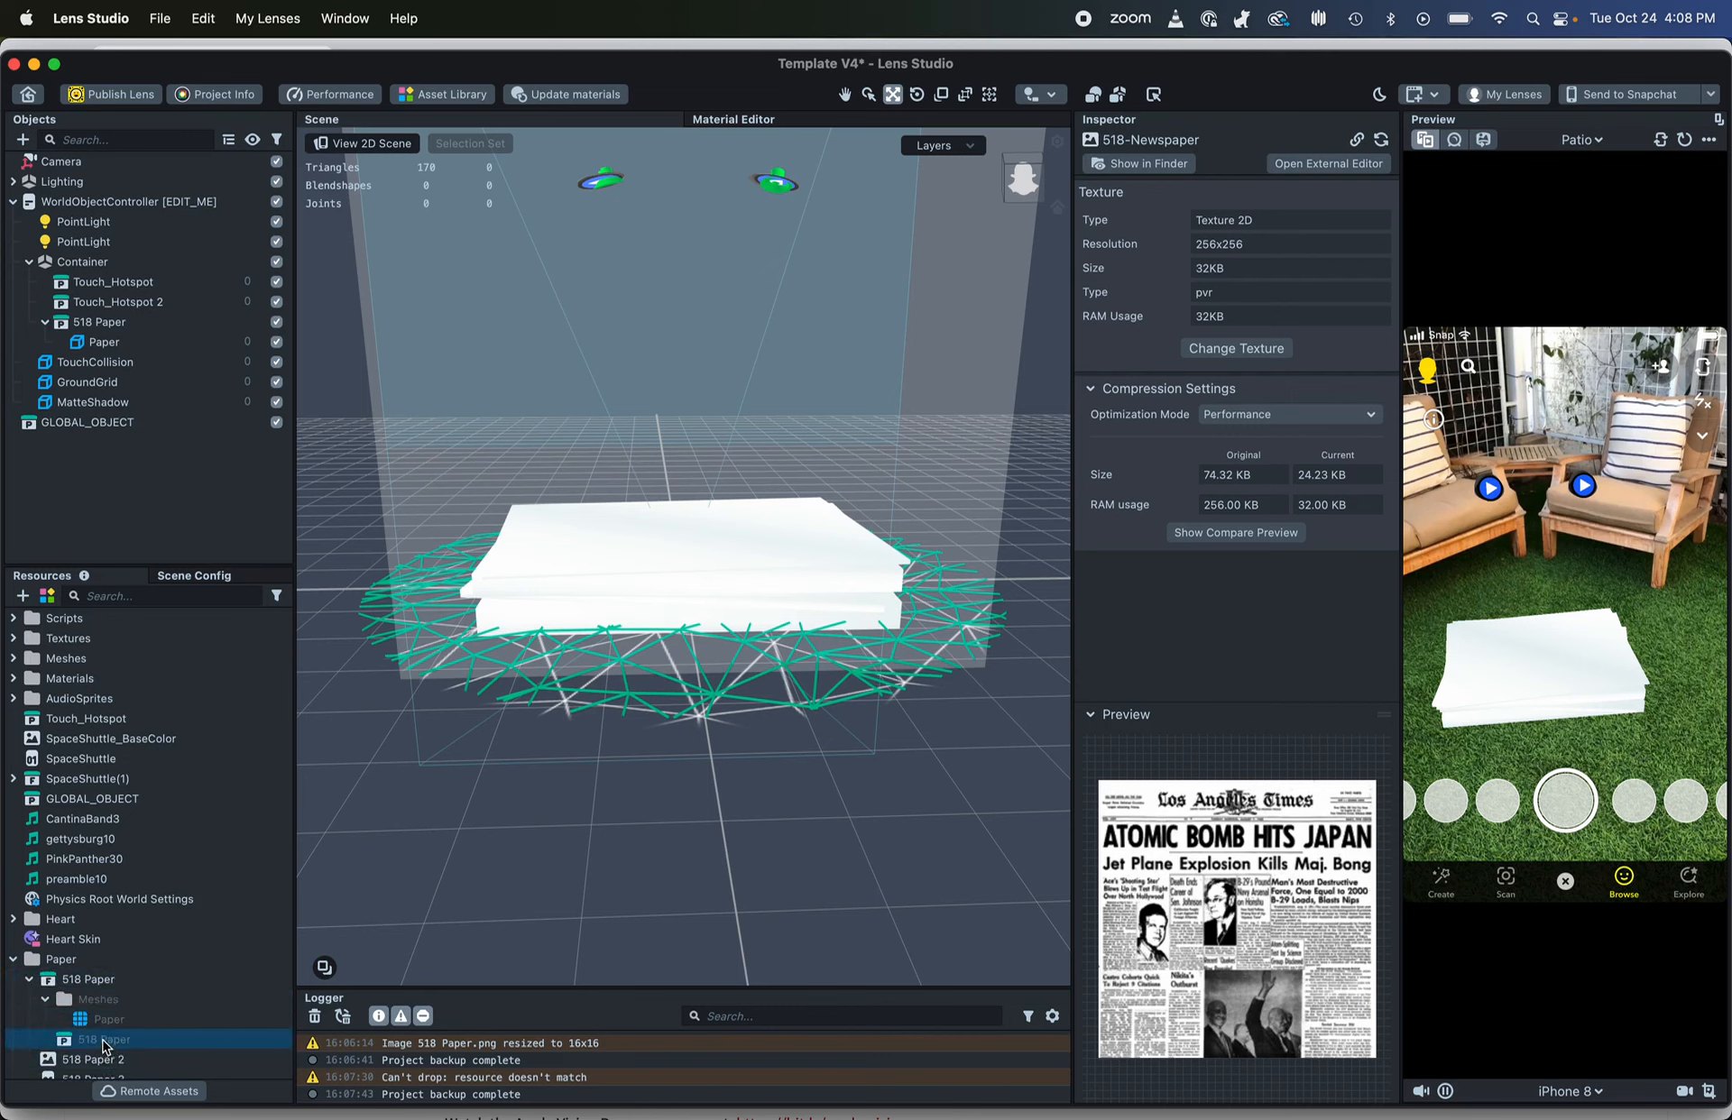
{"action": "scroll", "coordinate": [76, 1015], "scroll_direction": "down", "scroll_amount": 2}
{"action": "left_click", "coordinate": [90, 999]}
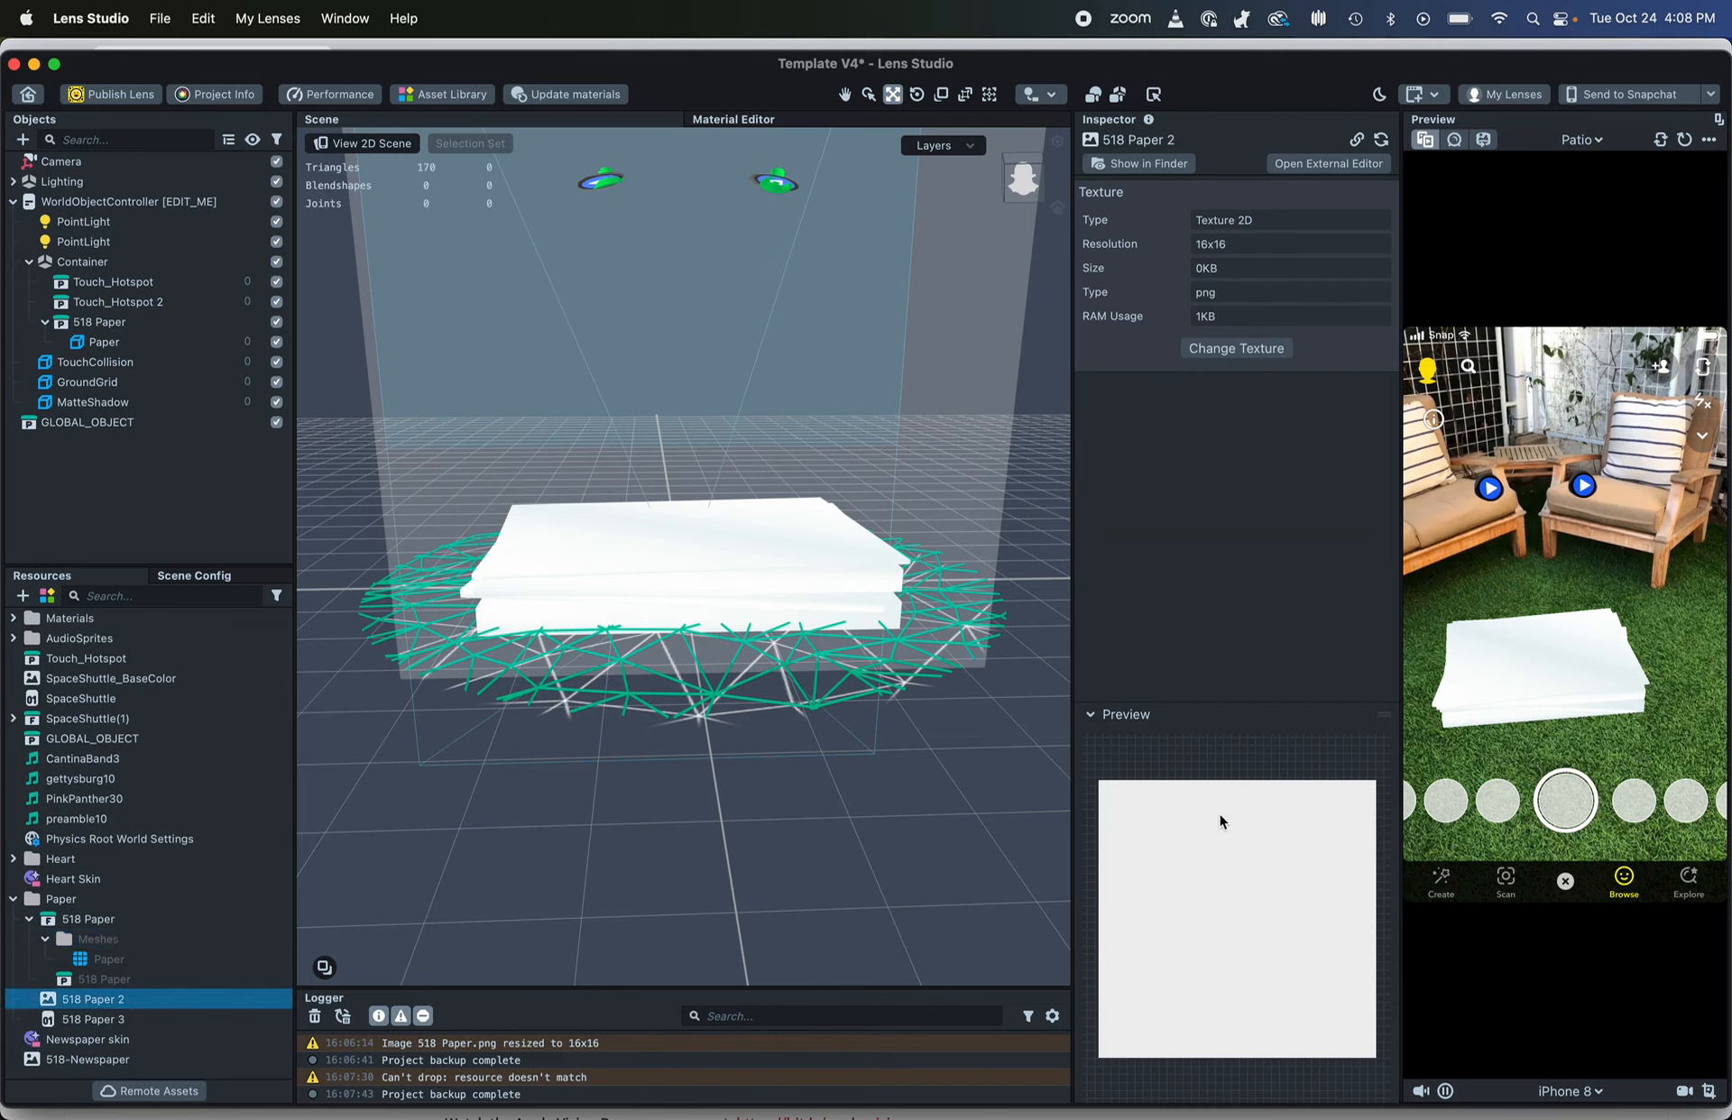
Set the Newspaper skin material's base texture to the 518-Newspaper image
{"action": "left_click", "coordinate": [94, 1063]}
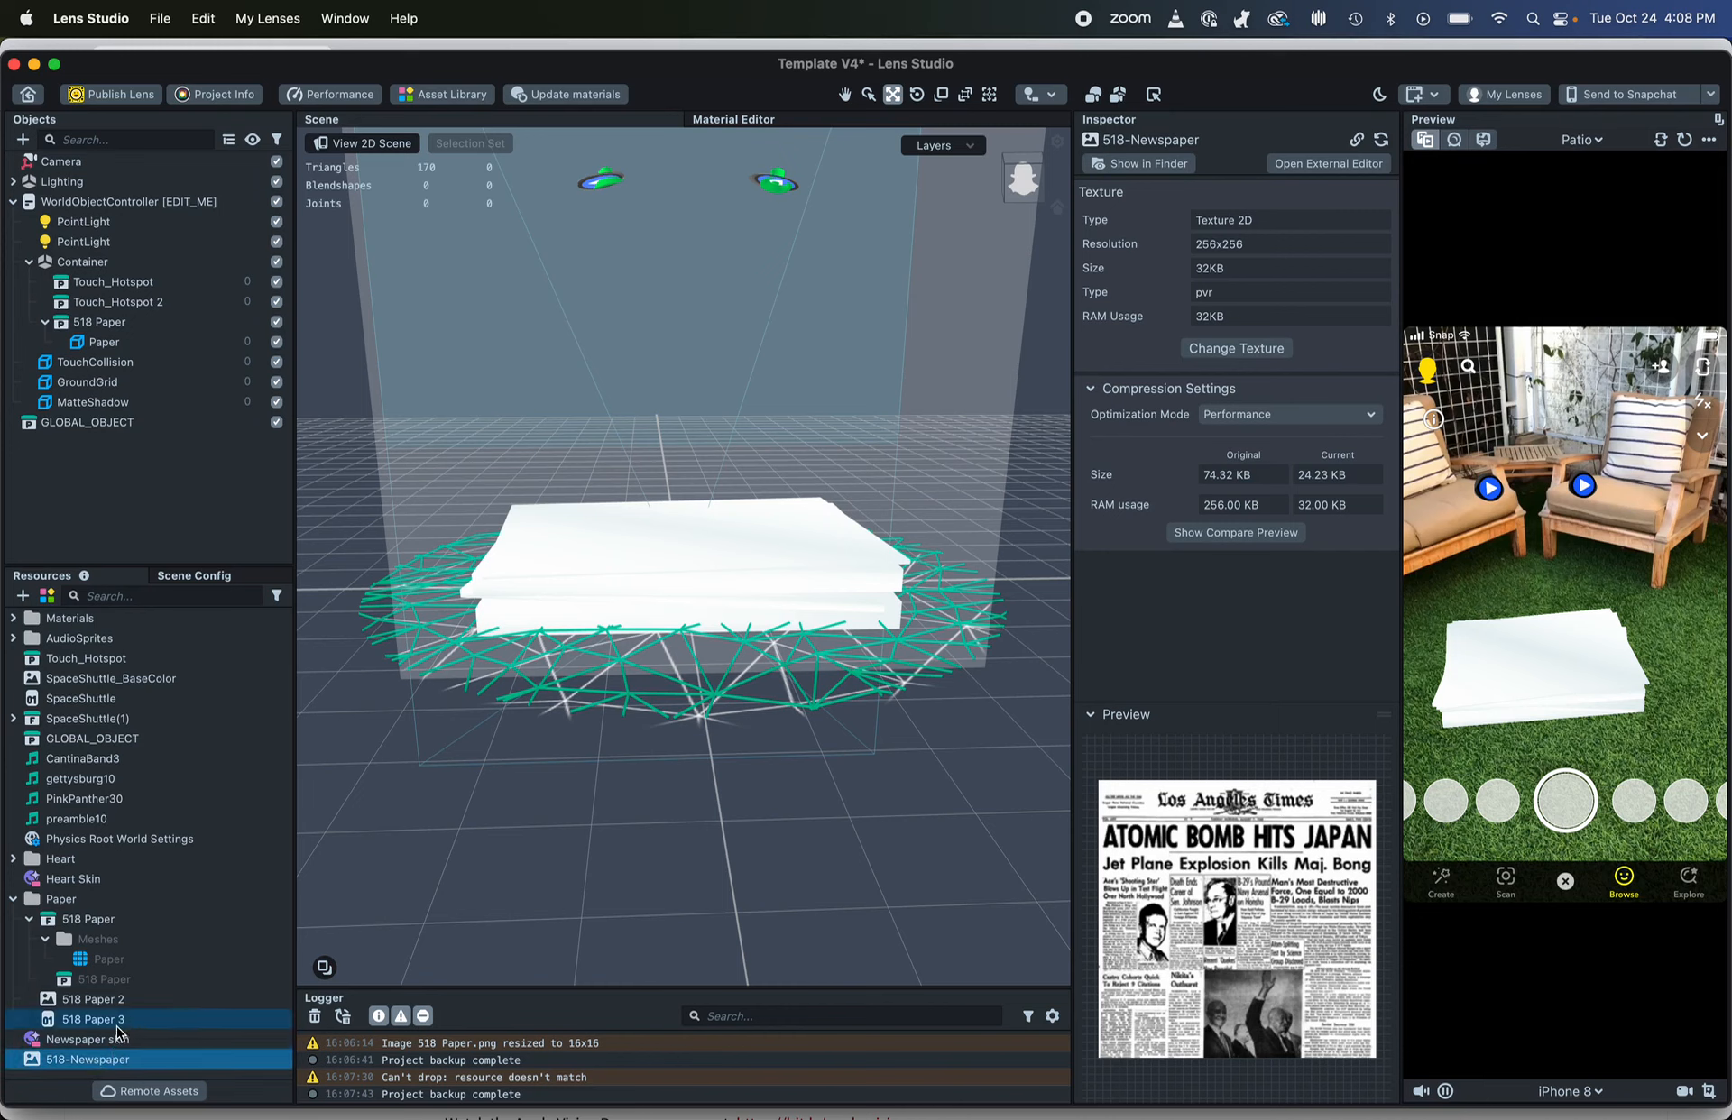
{"action": "left_click", "coordinate": [154, 1042]}
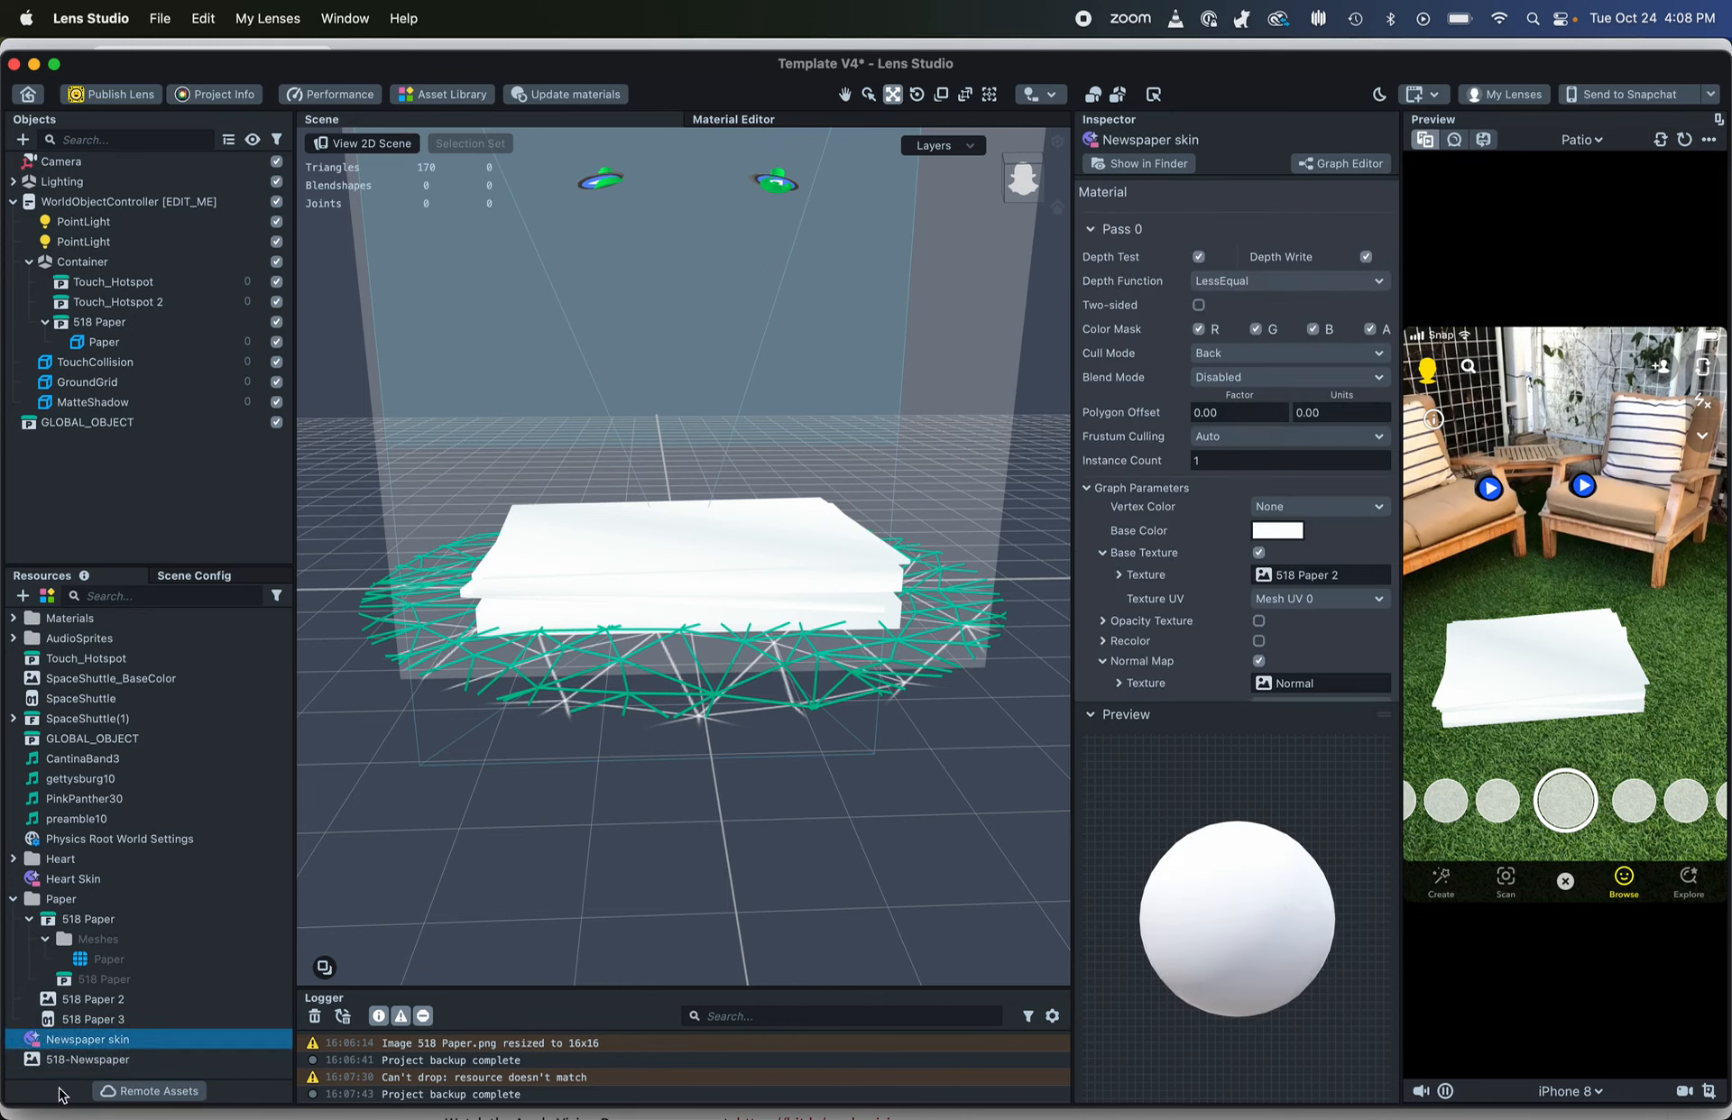
{"action": "left_click_drag", "start_coordinate": [81, 1064], "coordinate": [1310, 582]}
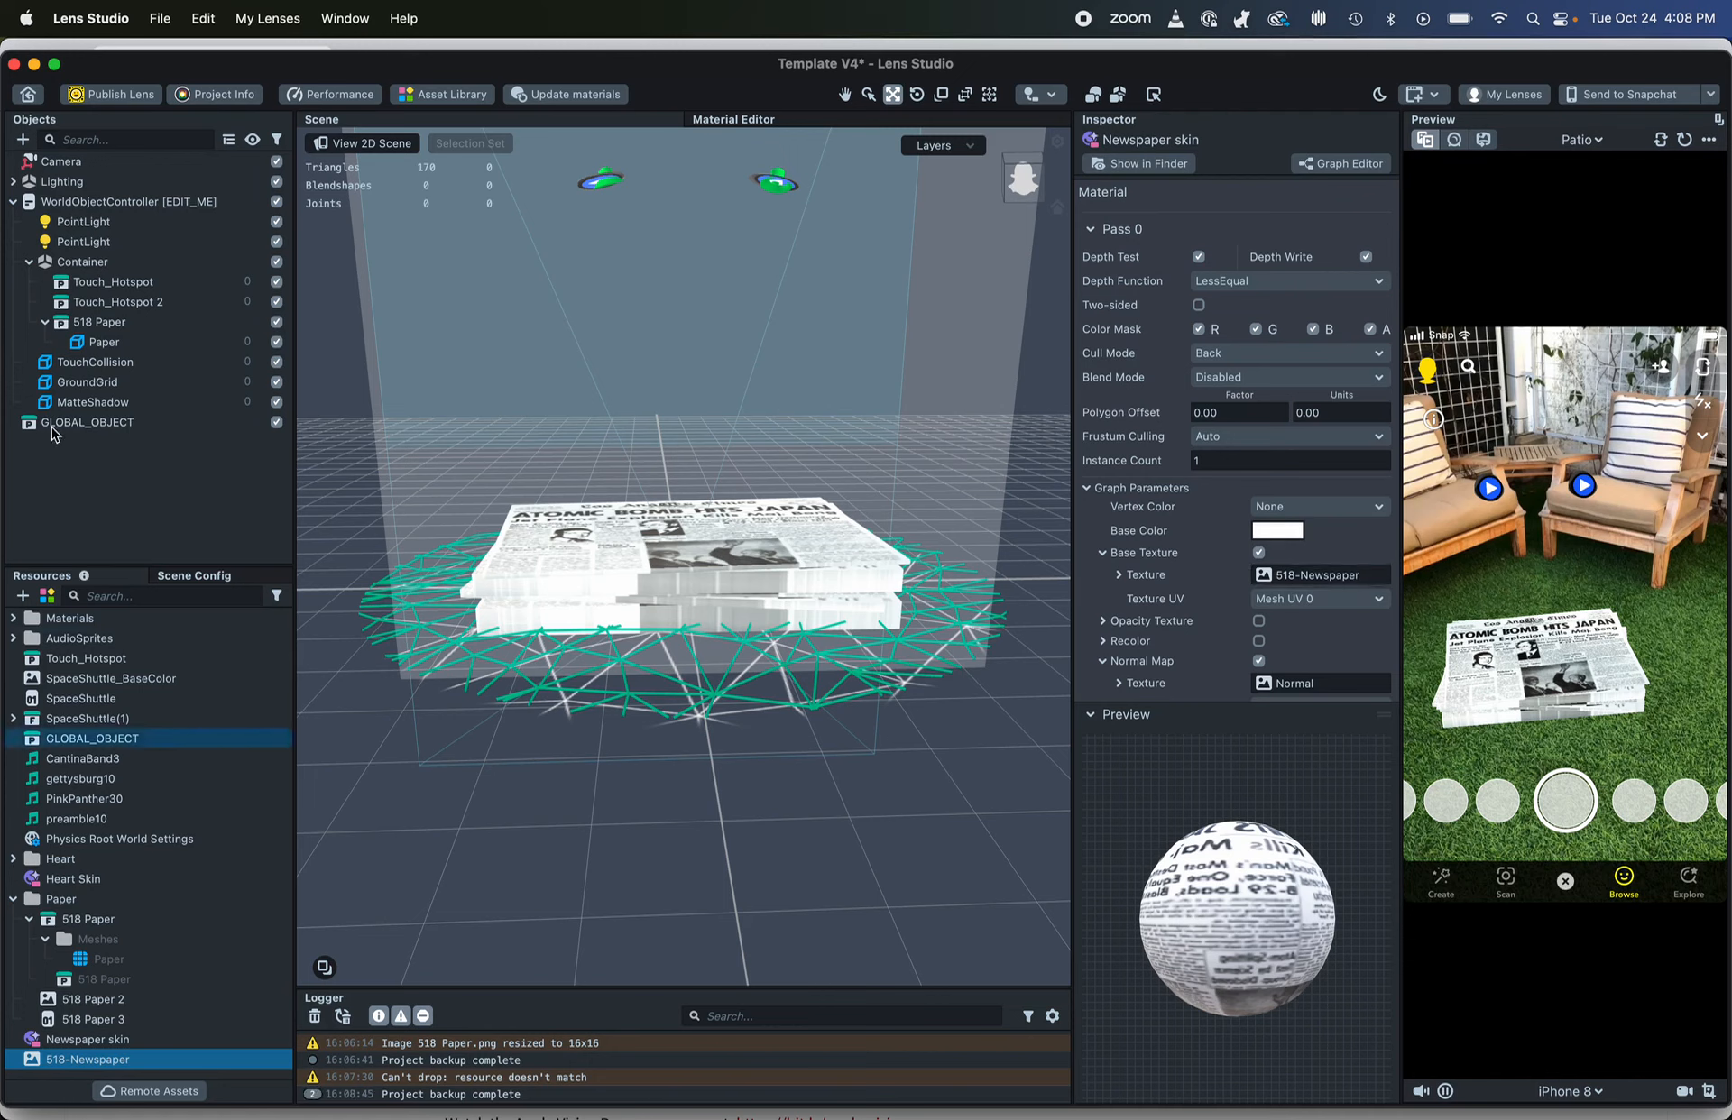
Delete the 518 Paper object from the Container and add the Heart prefab from the Heart resource folder in its place
{"action": "left_click", "coordinate": [45, 322]}
{"action": "right_click", "coordinate": [77, 323]}
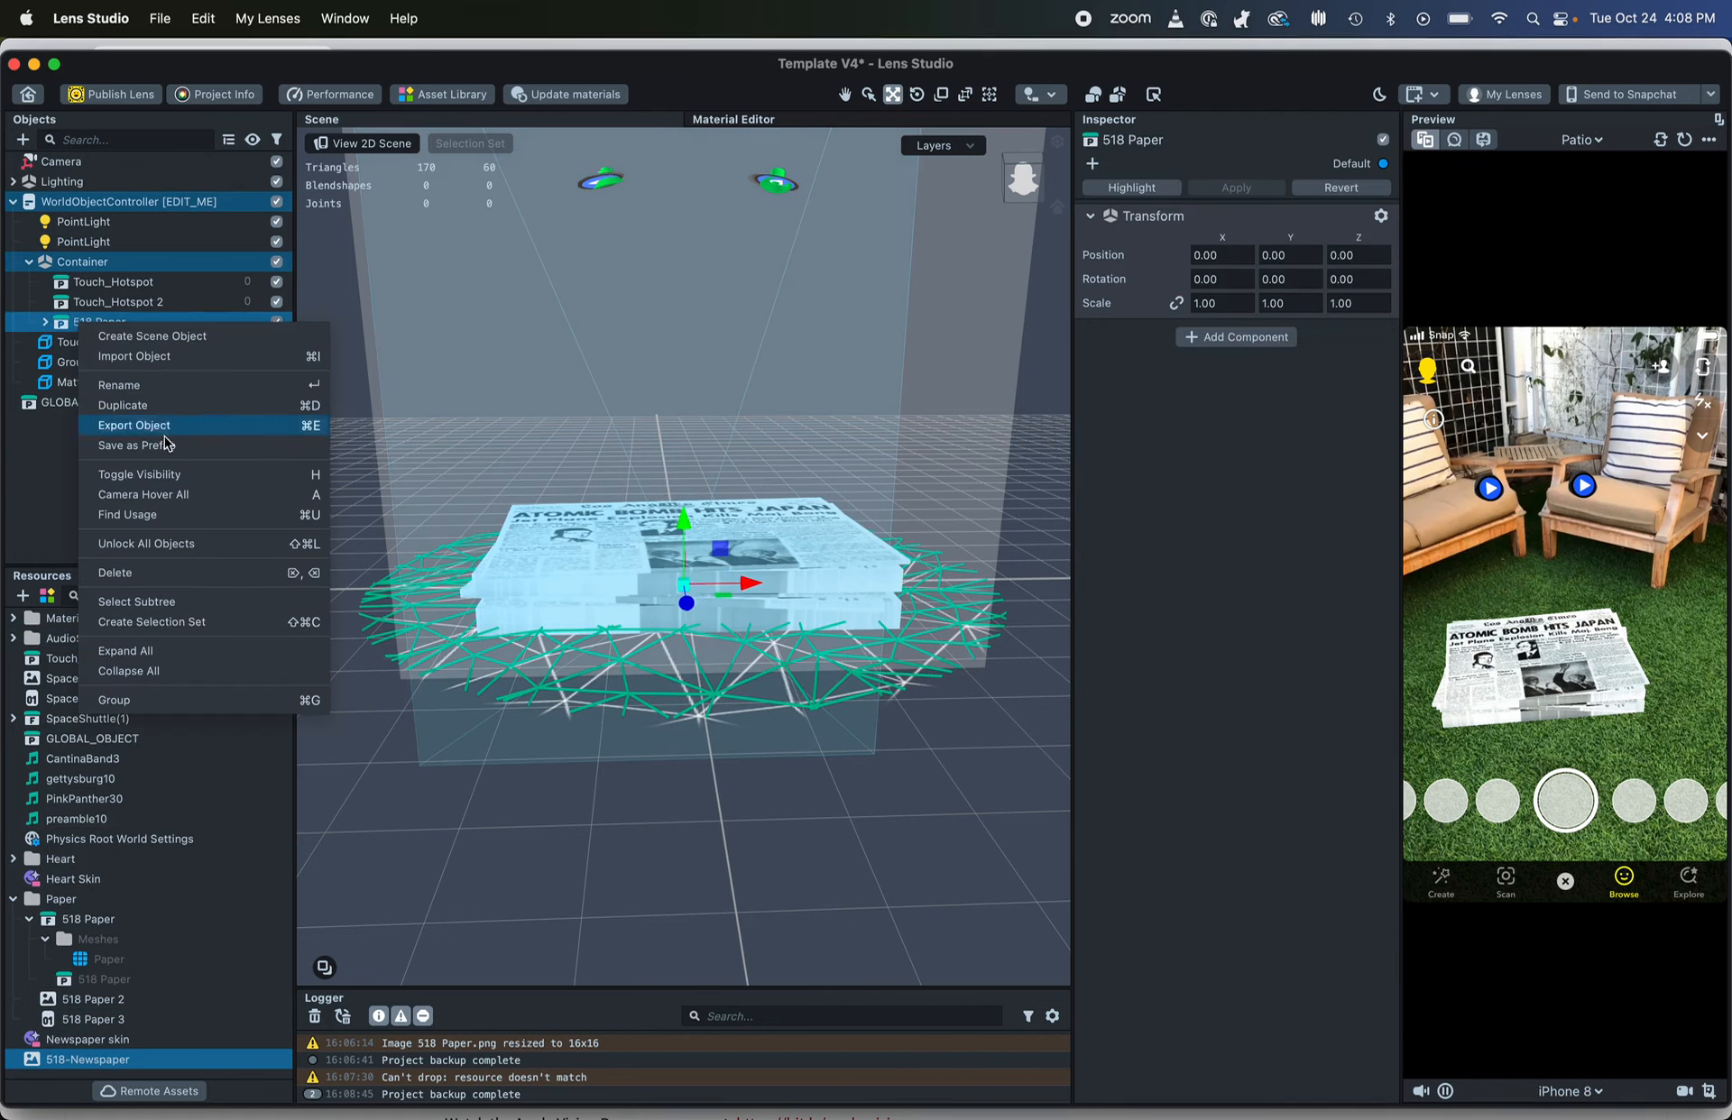
{"action": "left_click", "coordinate": [155, 573]}
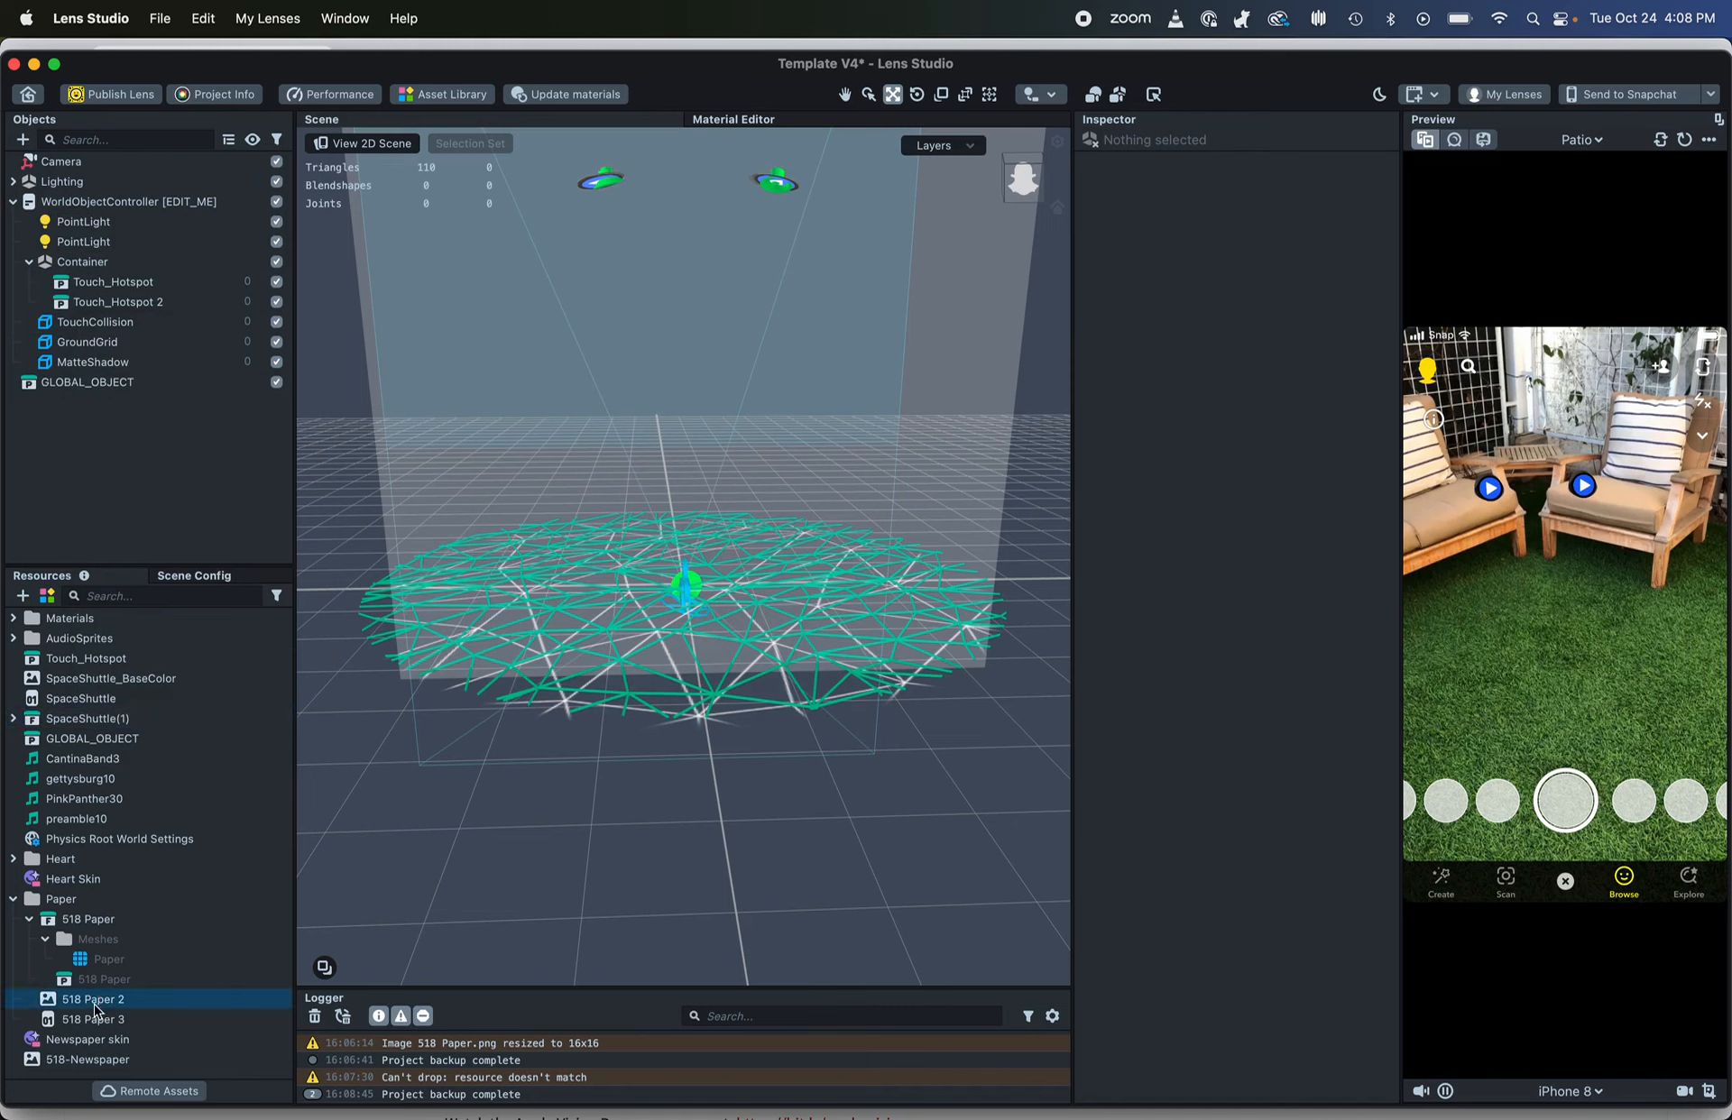
{"action": "left_click", "coordinate": [13, 860]}
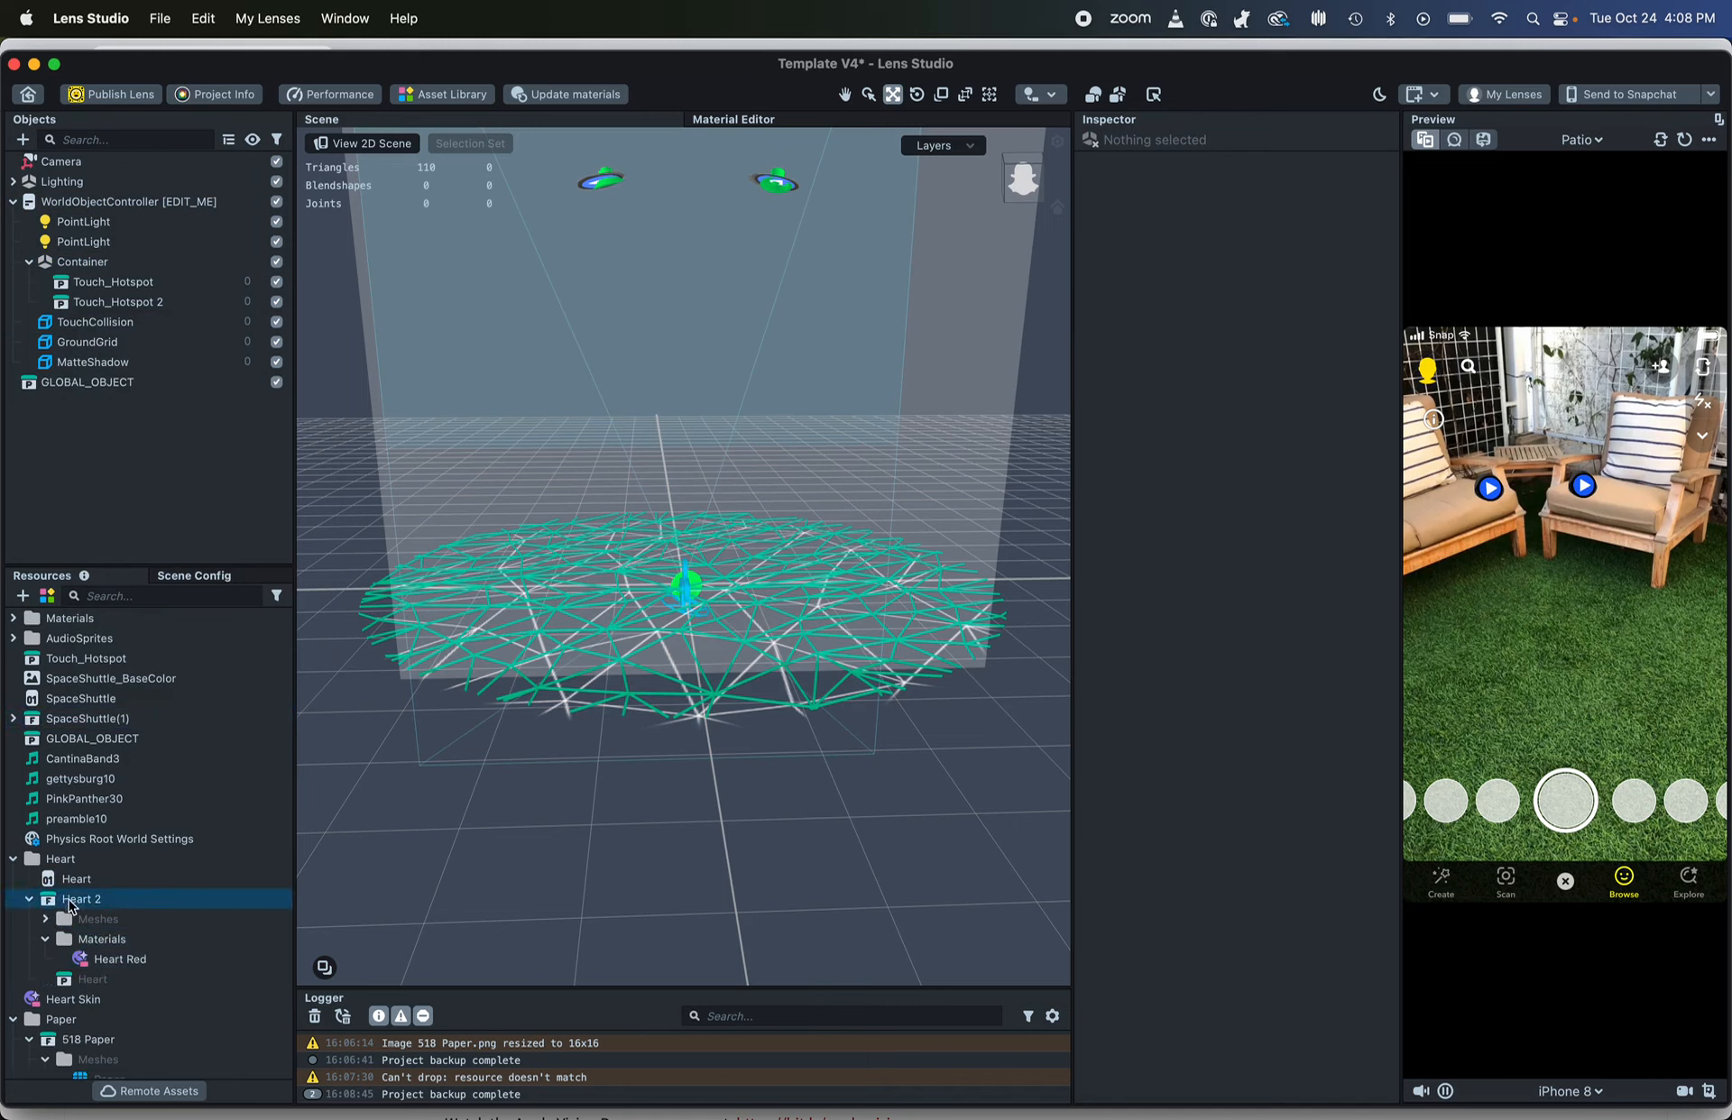
{"action": "left_click_drag", "start_coordinate": [74, 983], "coordinate": [90, 270]}
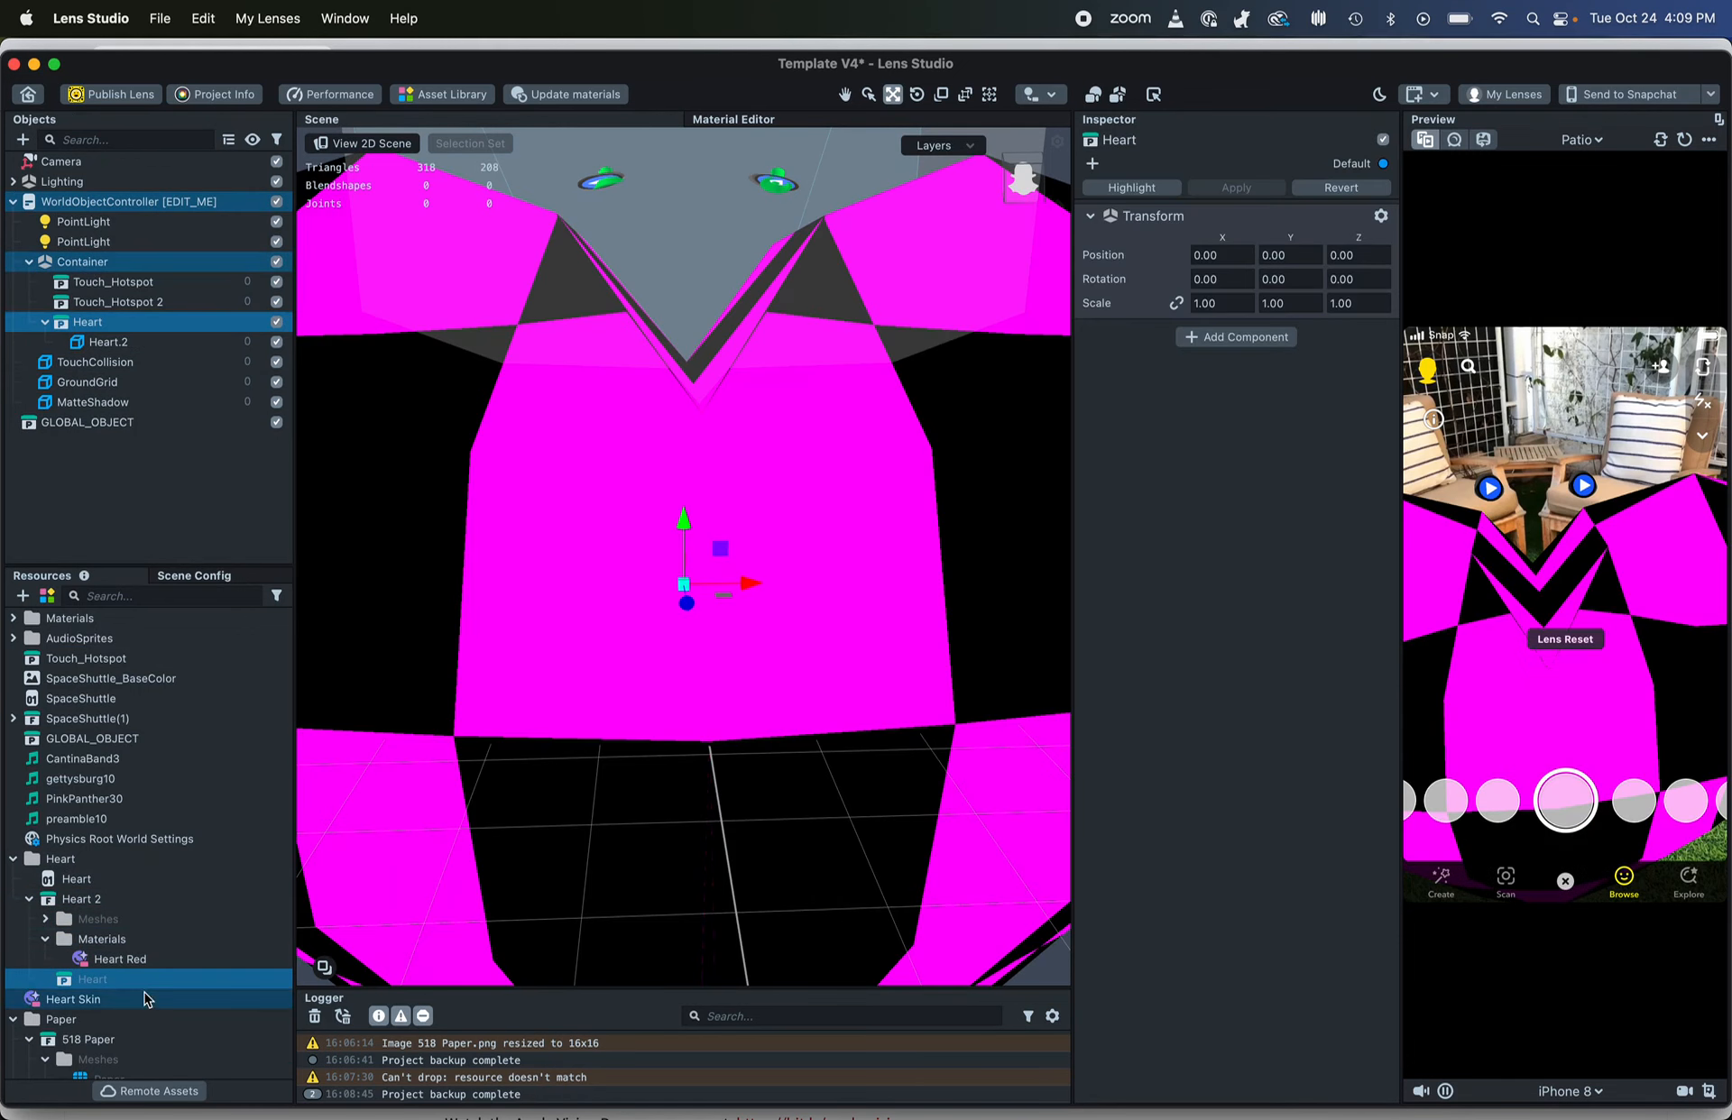
Scale the Heart object to 0.25 on X, Y and Z and raise it to about 33 on the Y axis
{"action": "left_click", "coordinate": [1223, 302]}
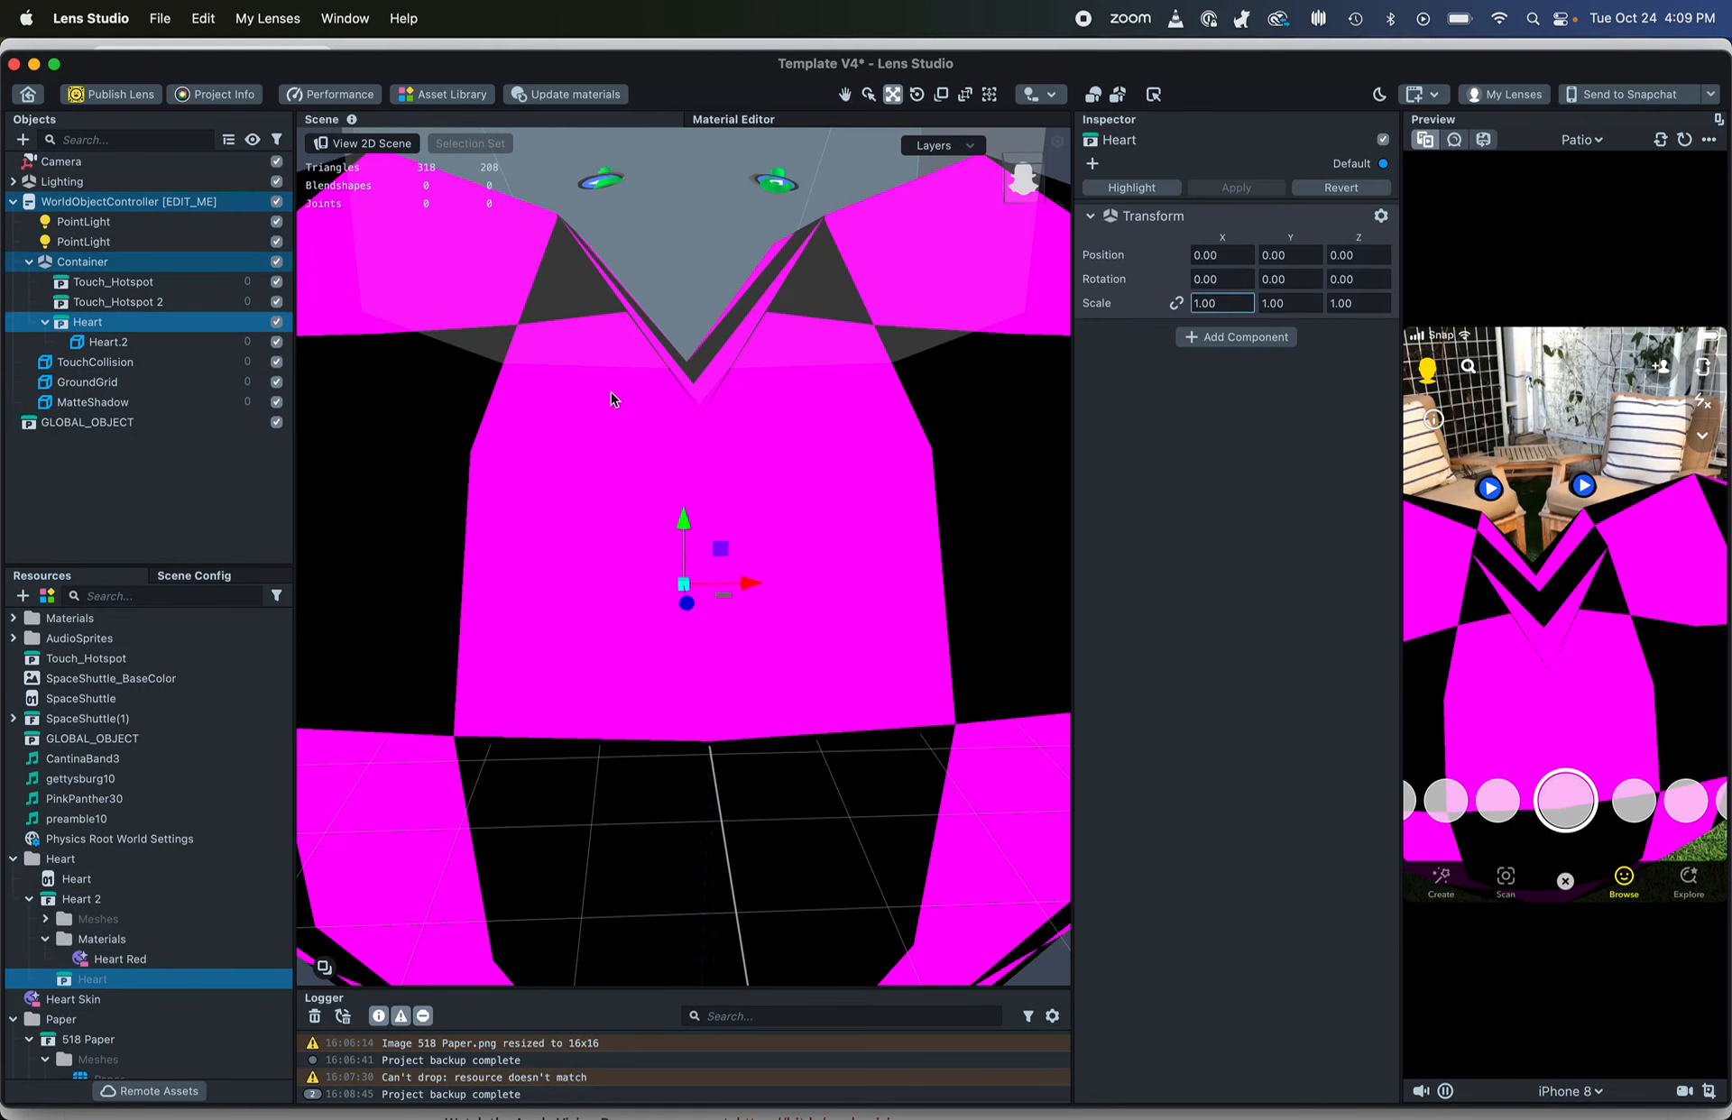
{"action": "key", "text": "super+a"}
{"action": "type", "text": "."}
{"action": "key", "text": "Return"}
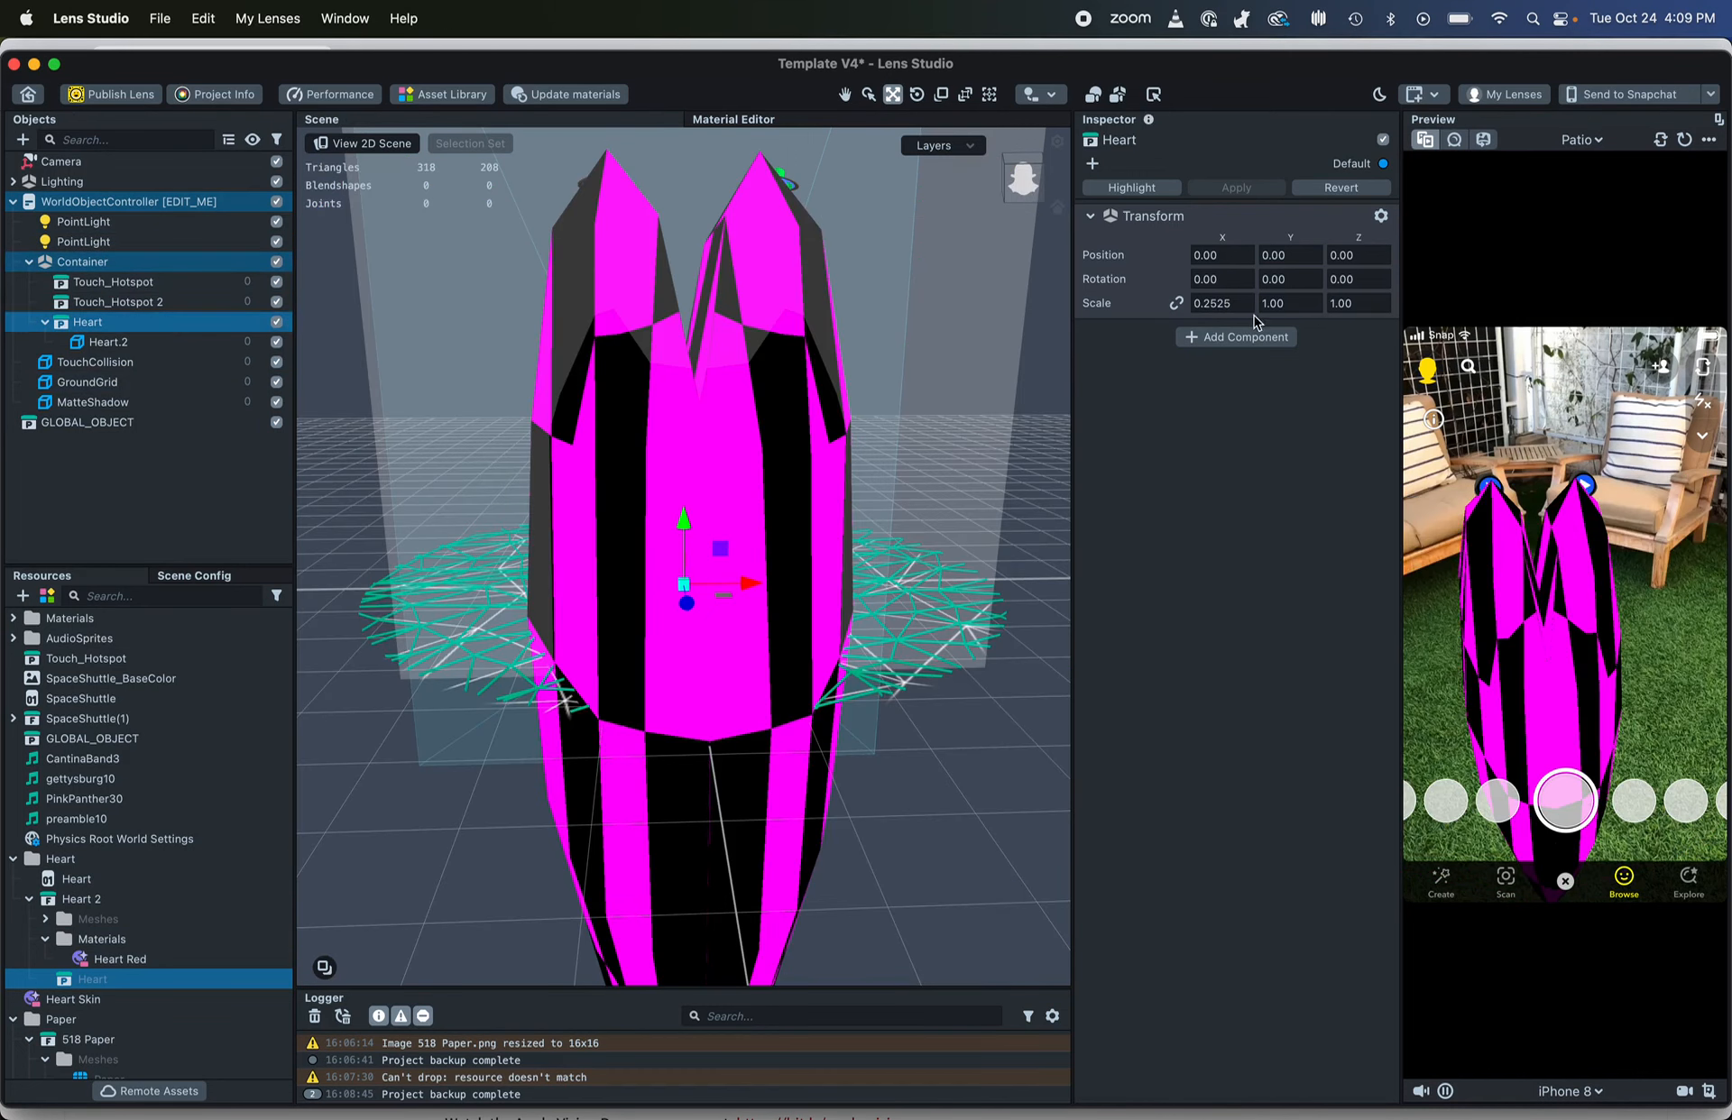
{"action": "key", "text": "Up"}
{"action": "type", "text": ".25"}
{"action": "key", "text": "Tab"}
{"action": "type", "text": "."}
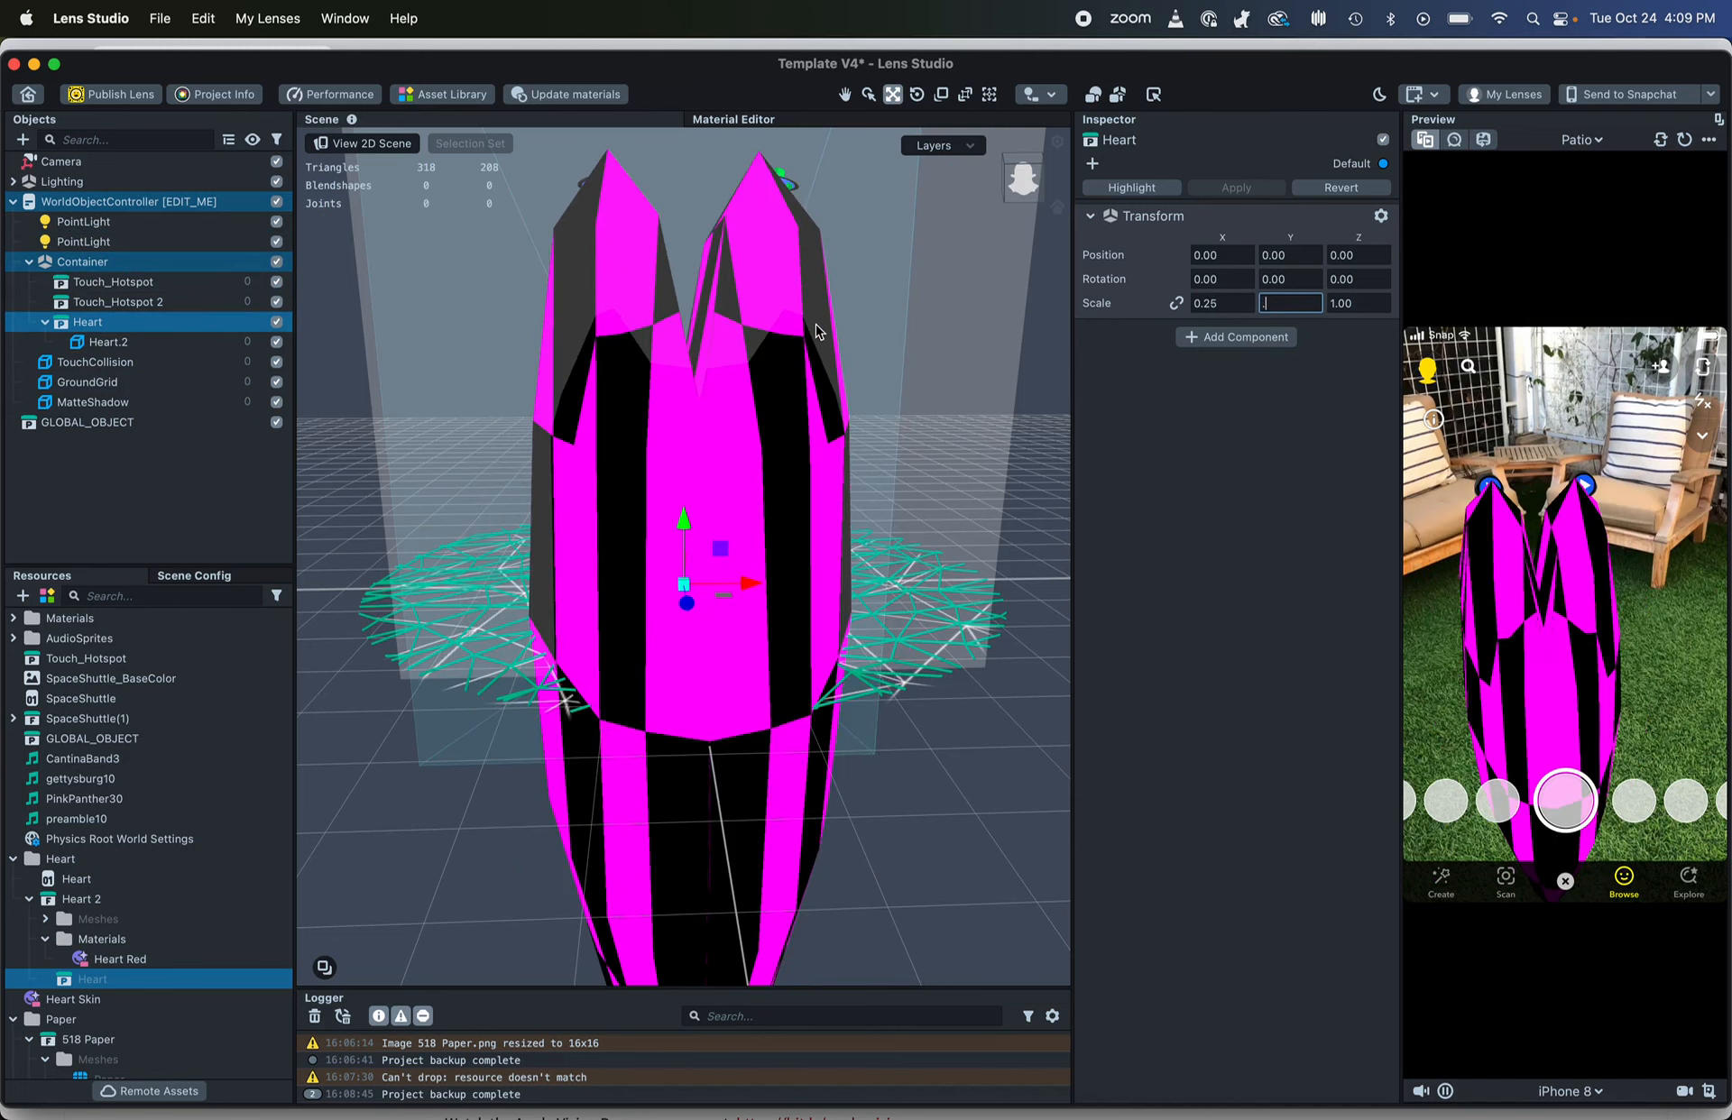
{"action": "type", "text": "25"}
{"action": "key", "text": "Tab"}
{"action": "type", "text": "."}
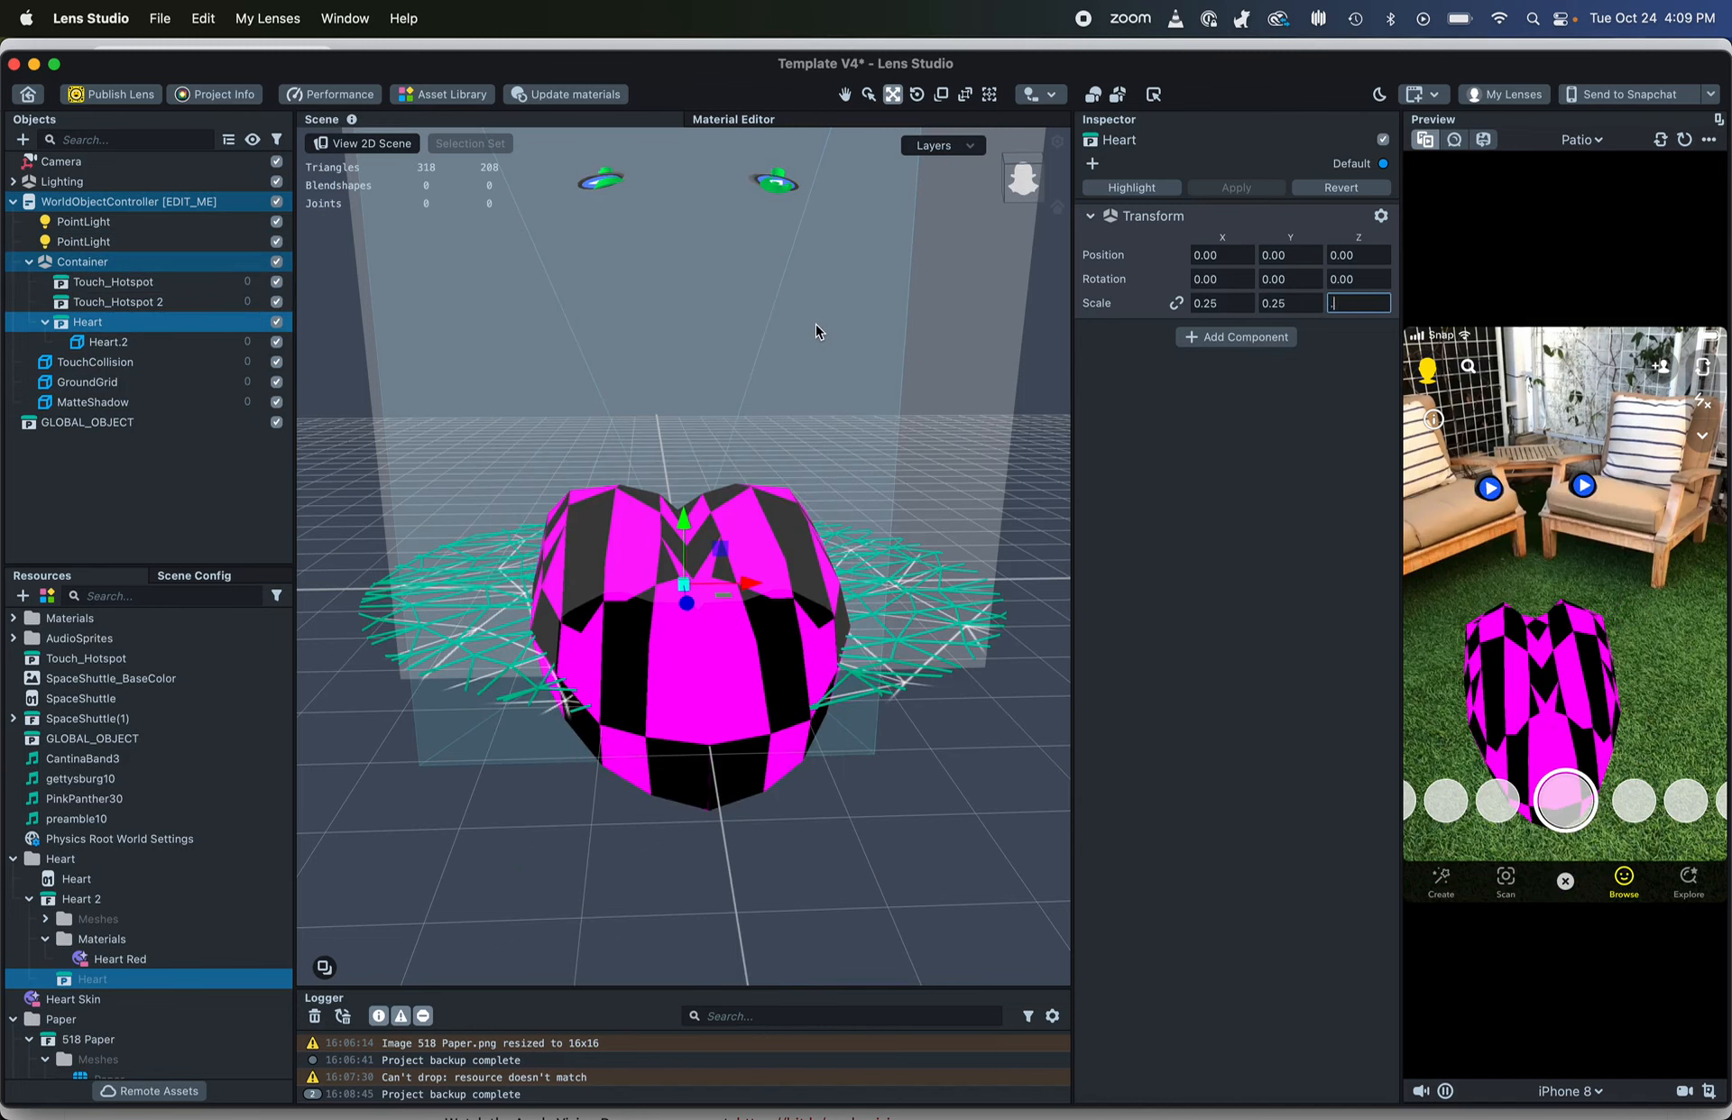
{"action": "type", "text": "25"}
{"action": "key", "text": "Return"}
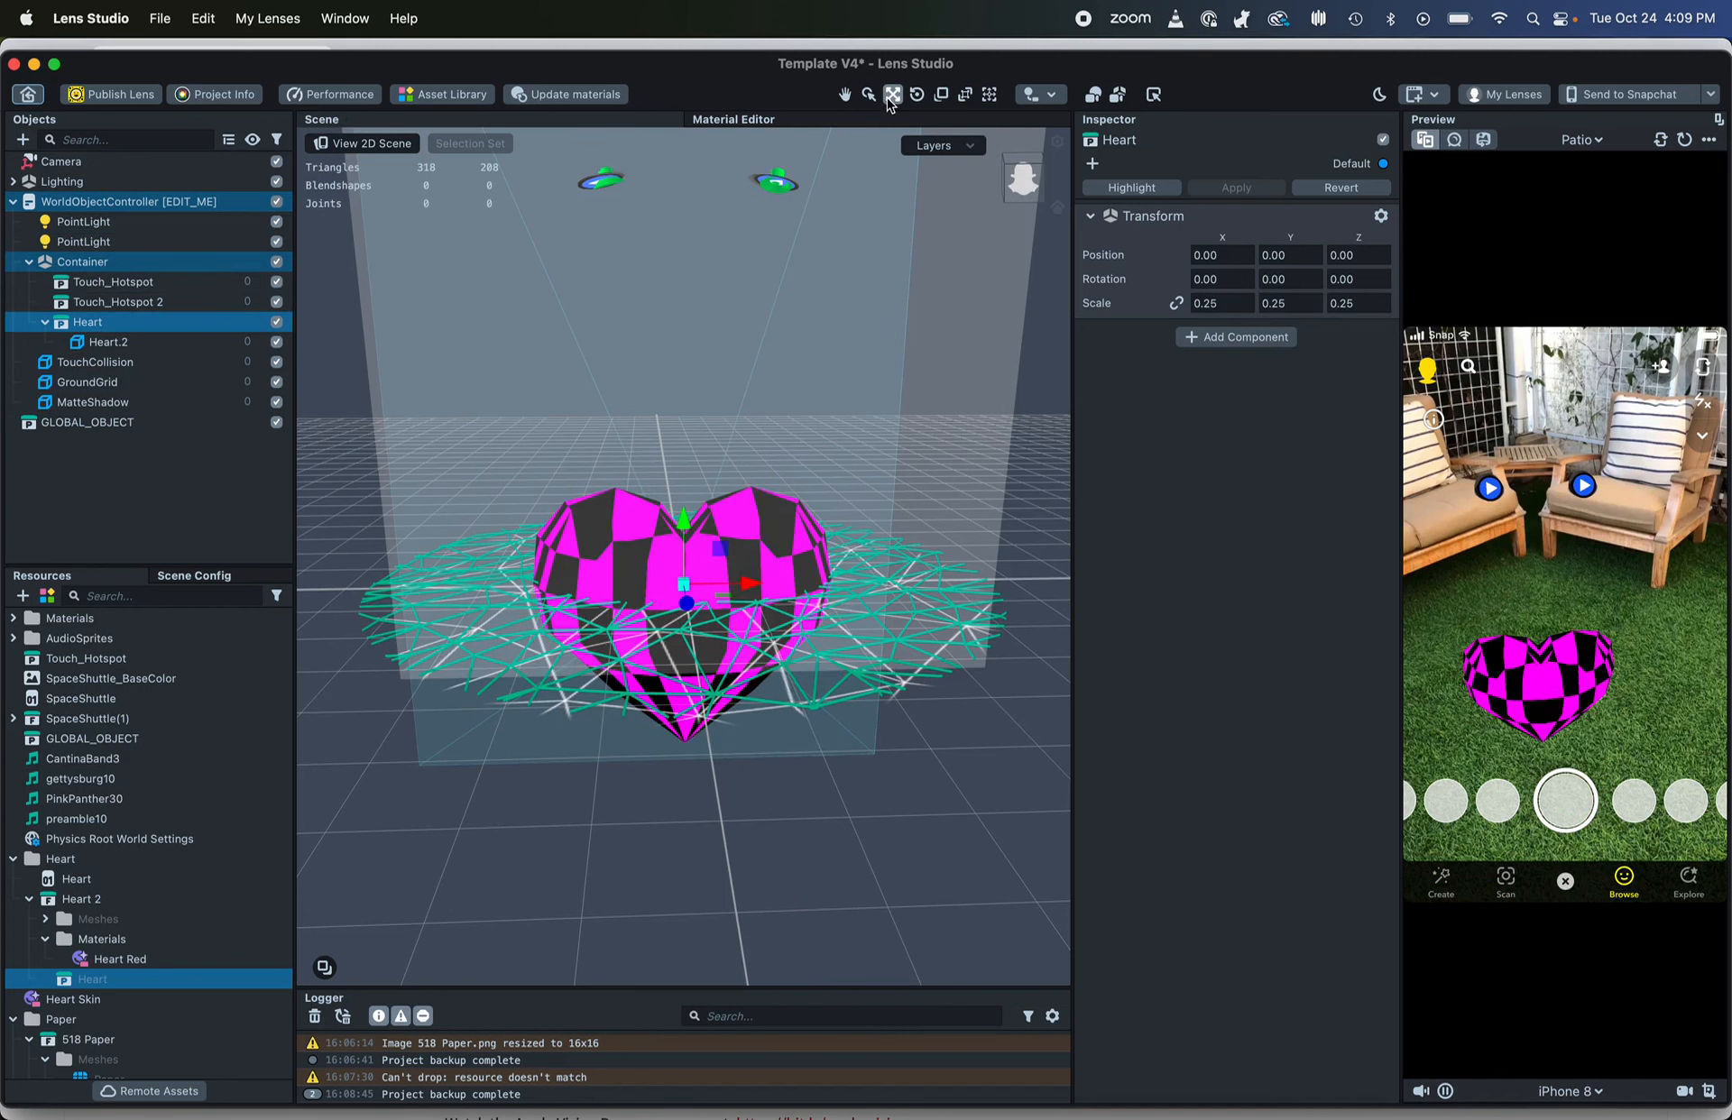
{"action": "left_click_drag", "start_coordinate": [684, 518], "coordinate": [681, 287]}
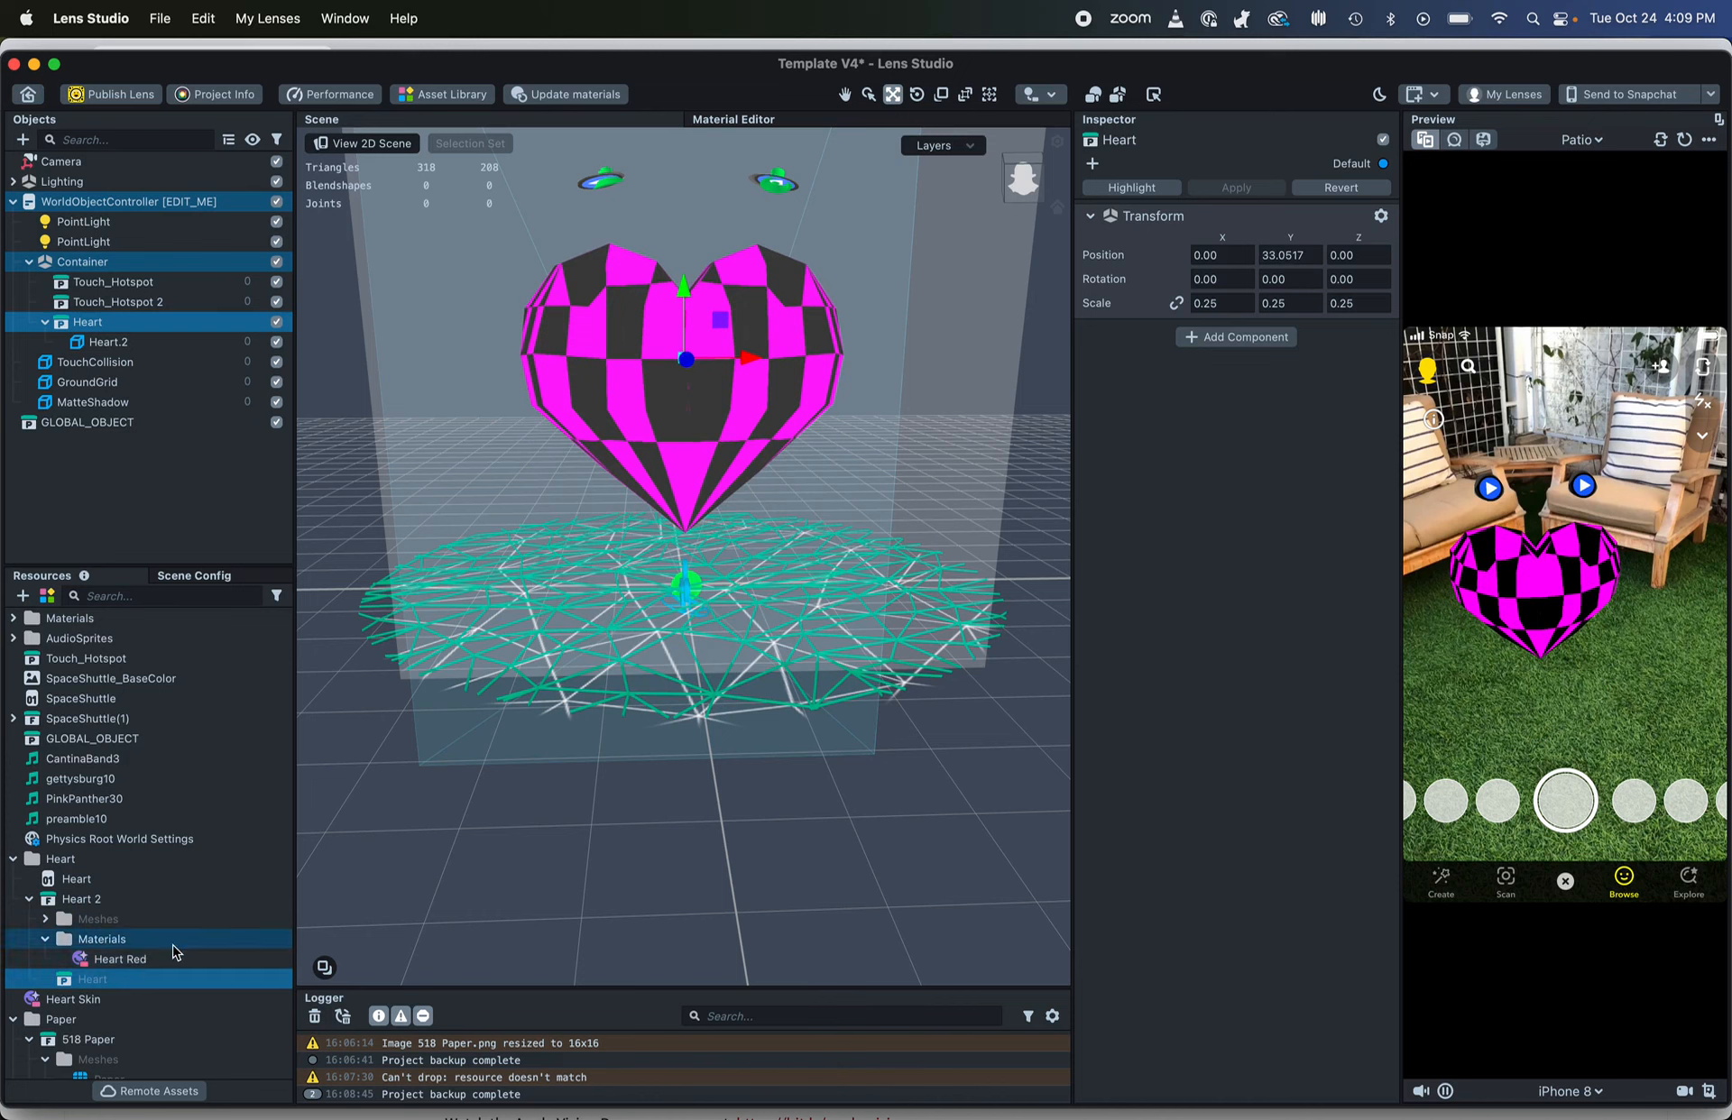
Assign the Heart Skin material to the Heart.2 mesh inside the Heart object
{"action": "left_click", "coordinate": [106, 341]}
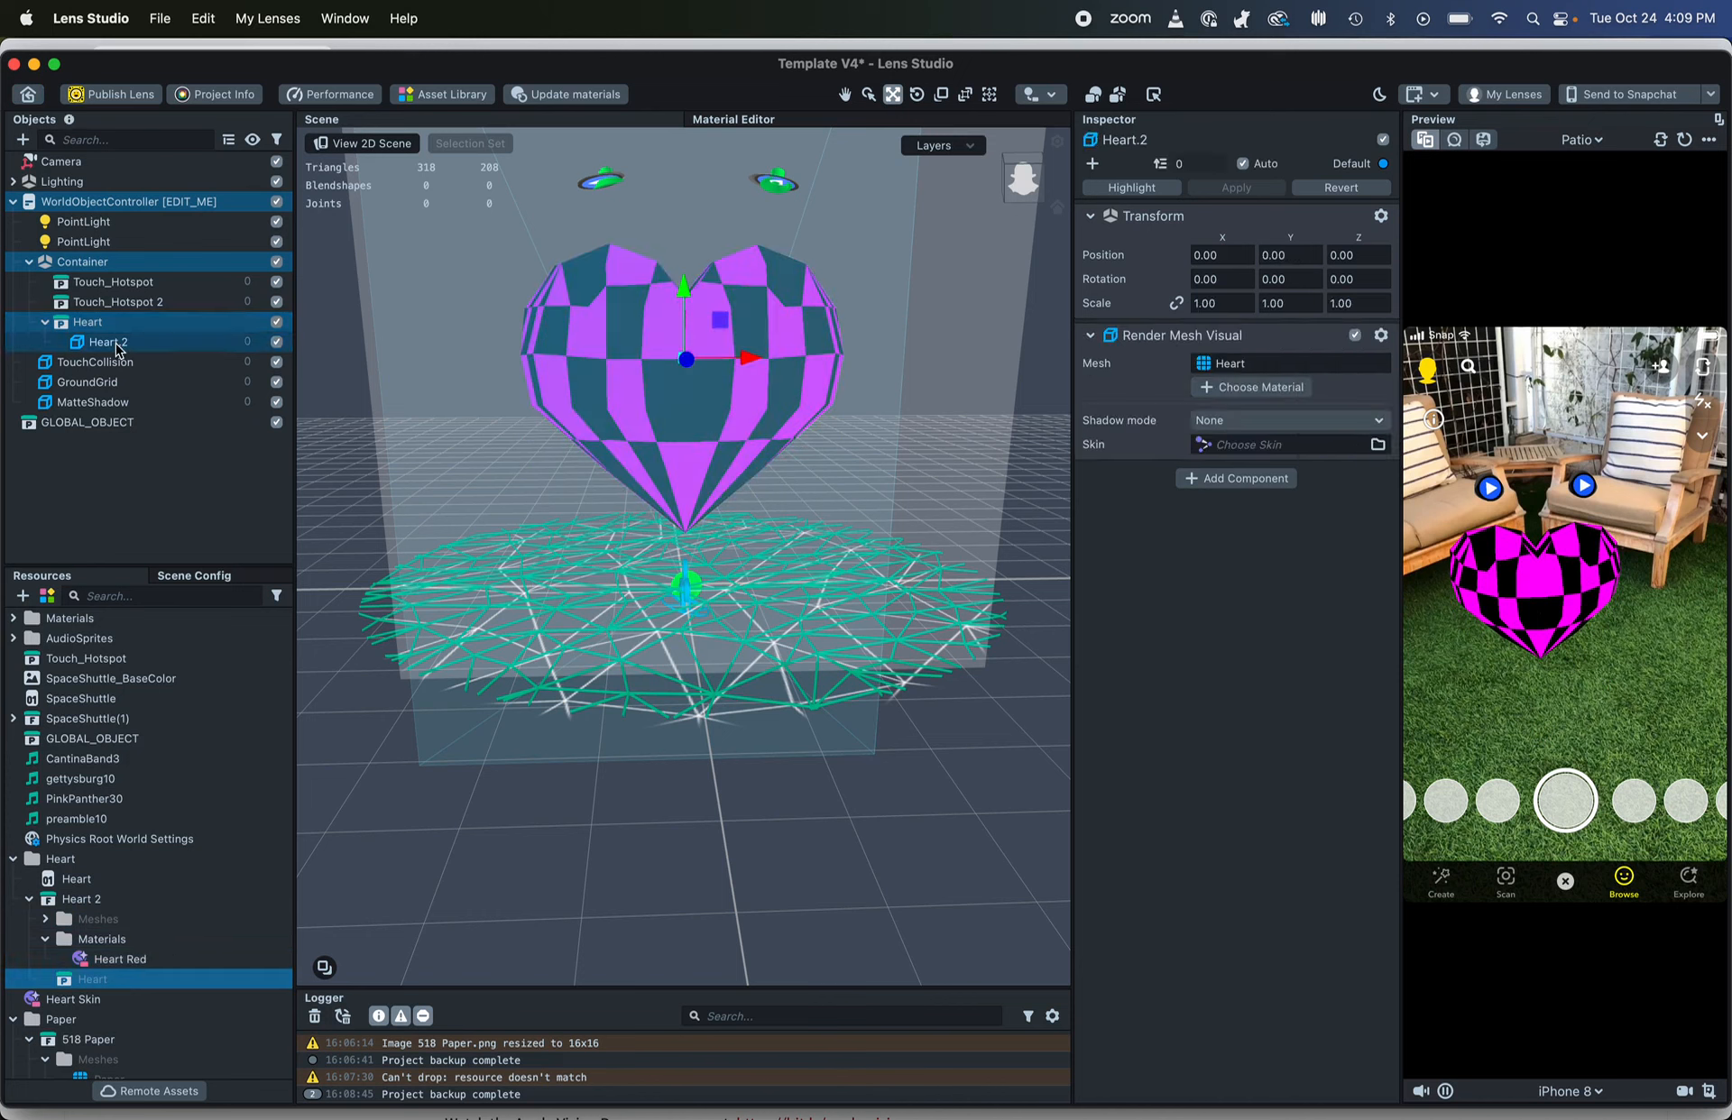
{"action": "left_click", "coordinate": [1259, 388]}
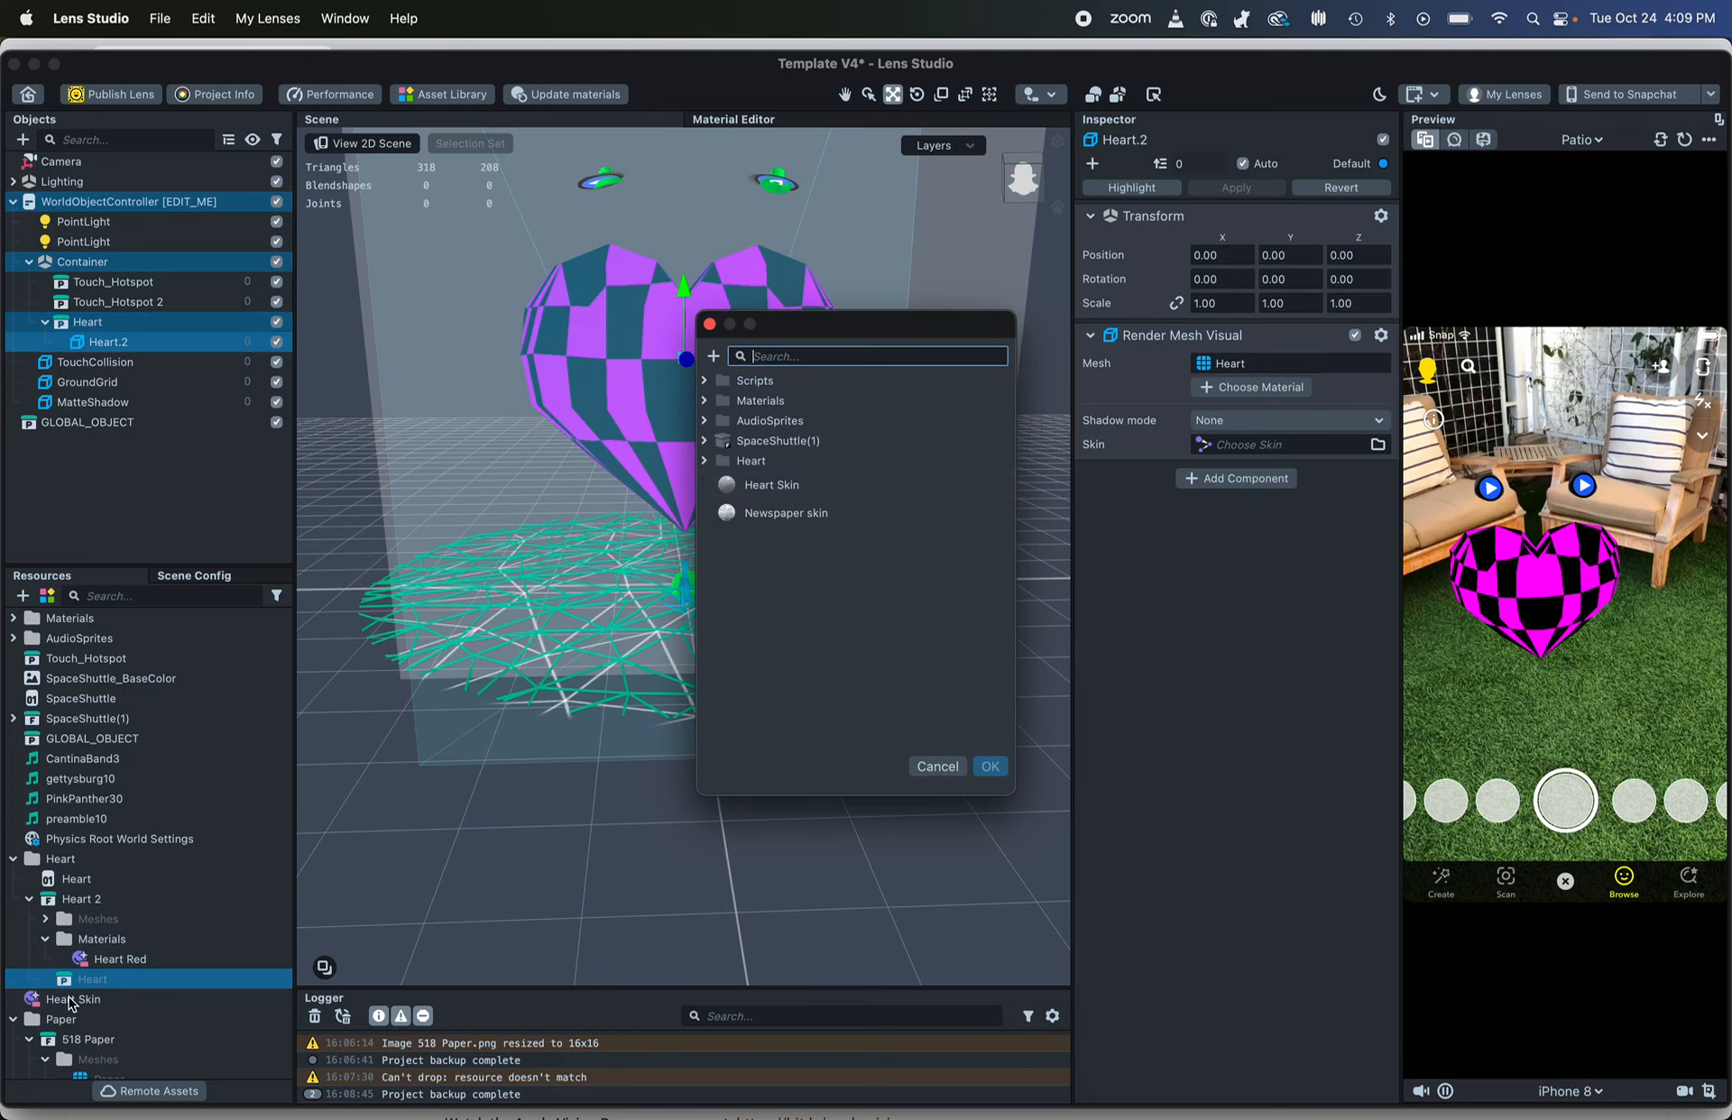
{"action": "left_click", "coordinate": [777, 485]}
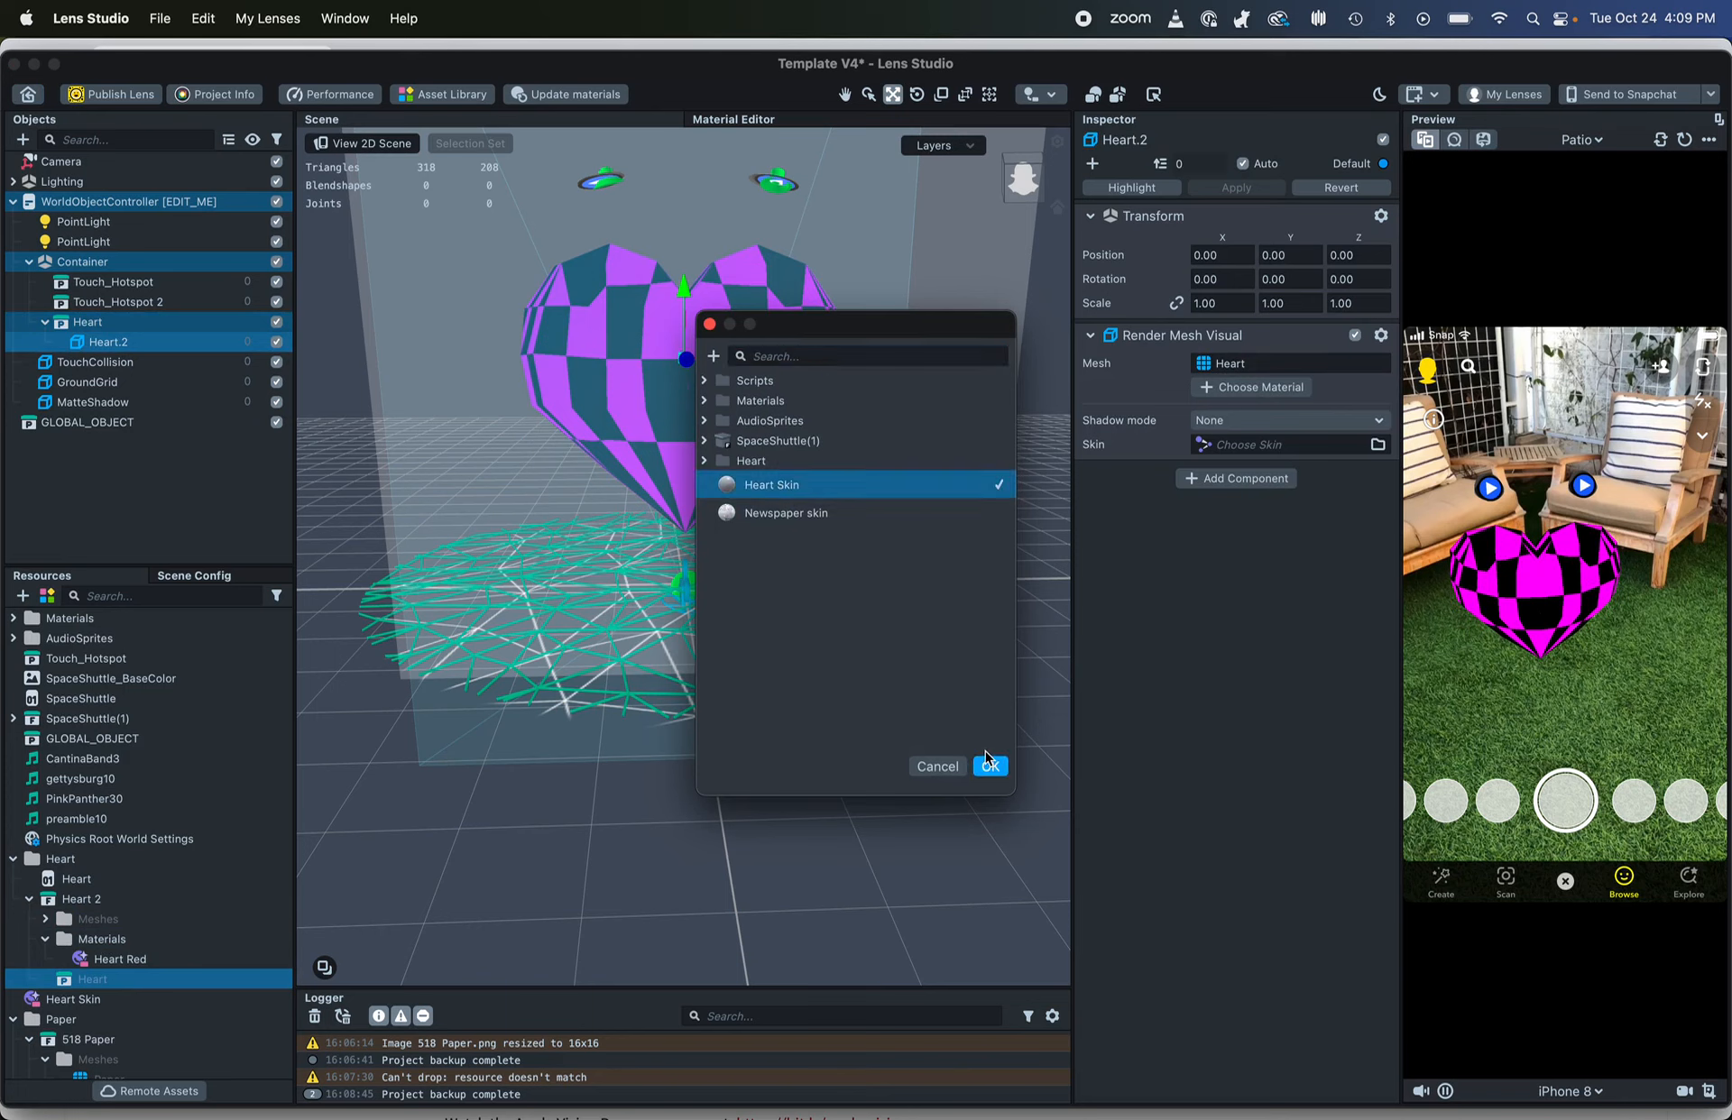
{"action": "left_click", "coordinate": [988, 764]}
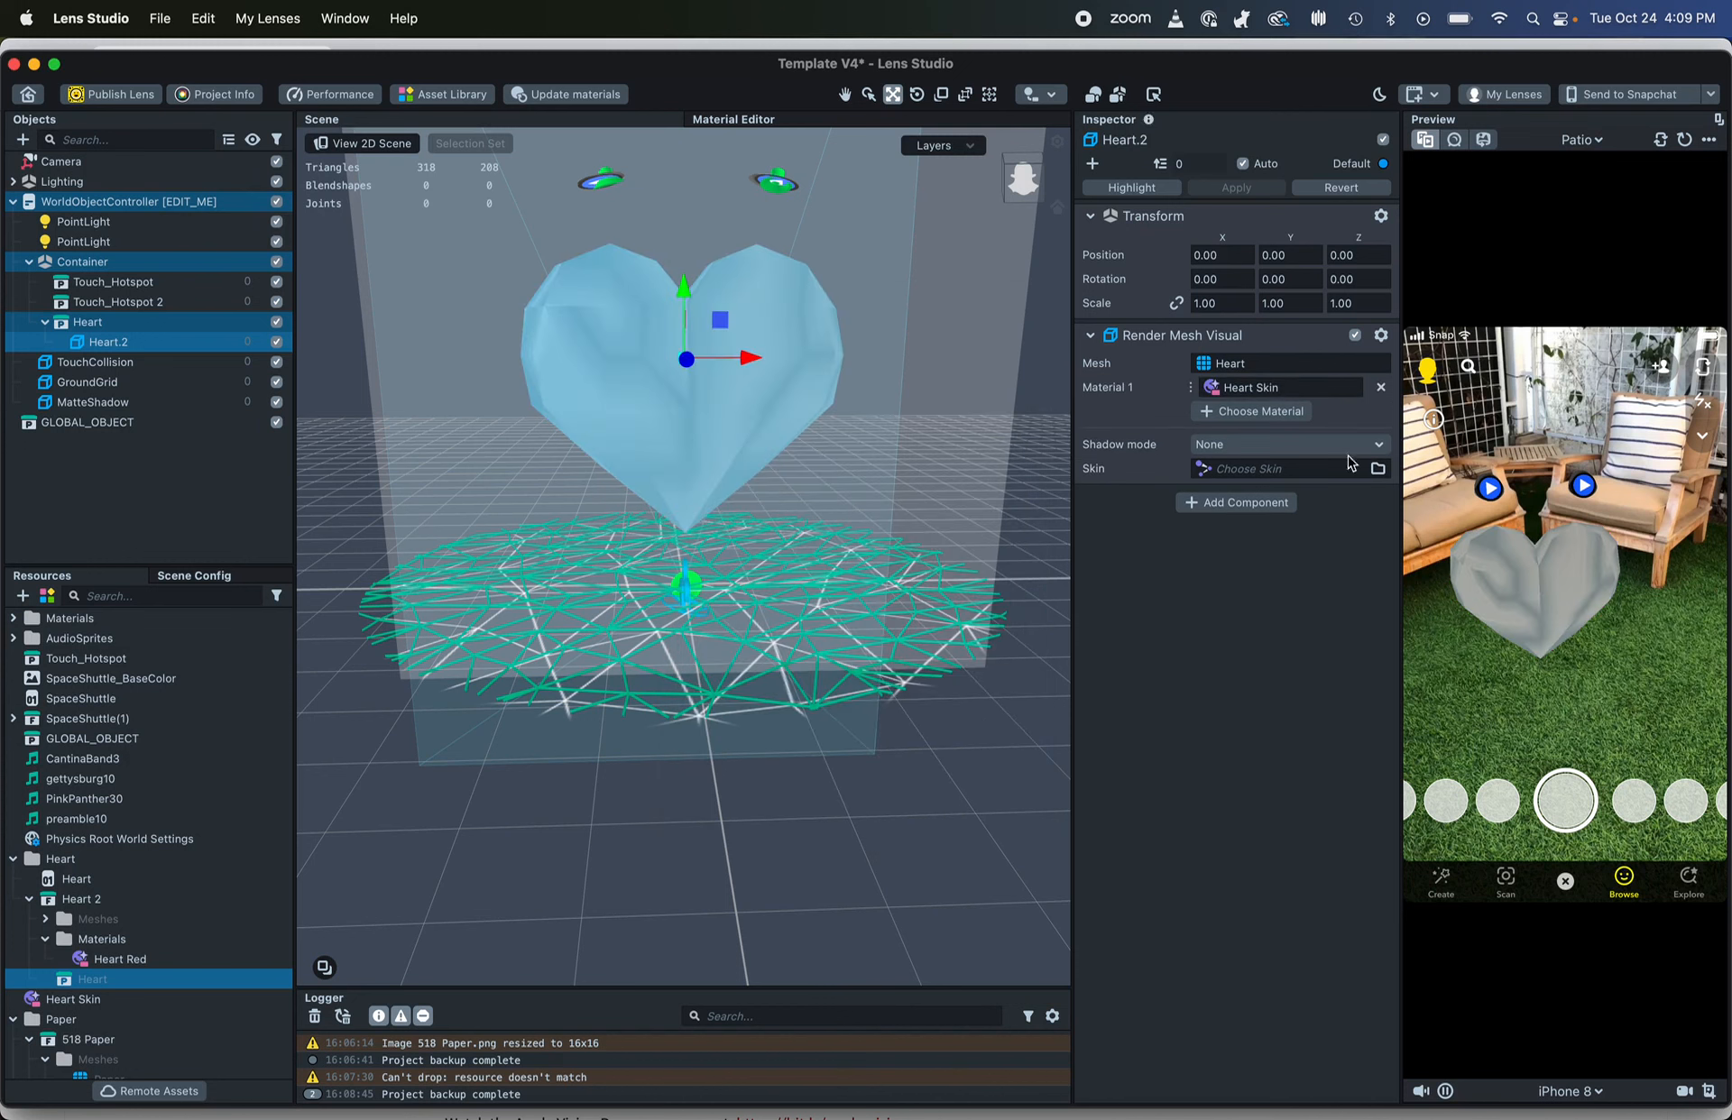
Set the Heart Skin material's base texture to 518-Newspaper and view the textured heart from a different angle
{"action": "scroll", "coordinate": [171, 1011], "scroll_direction": "down", "scroll_amount": 3}
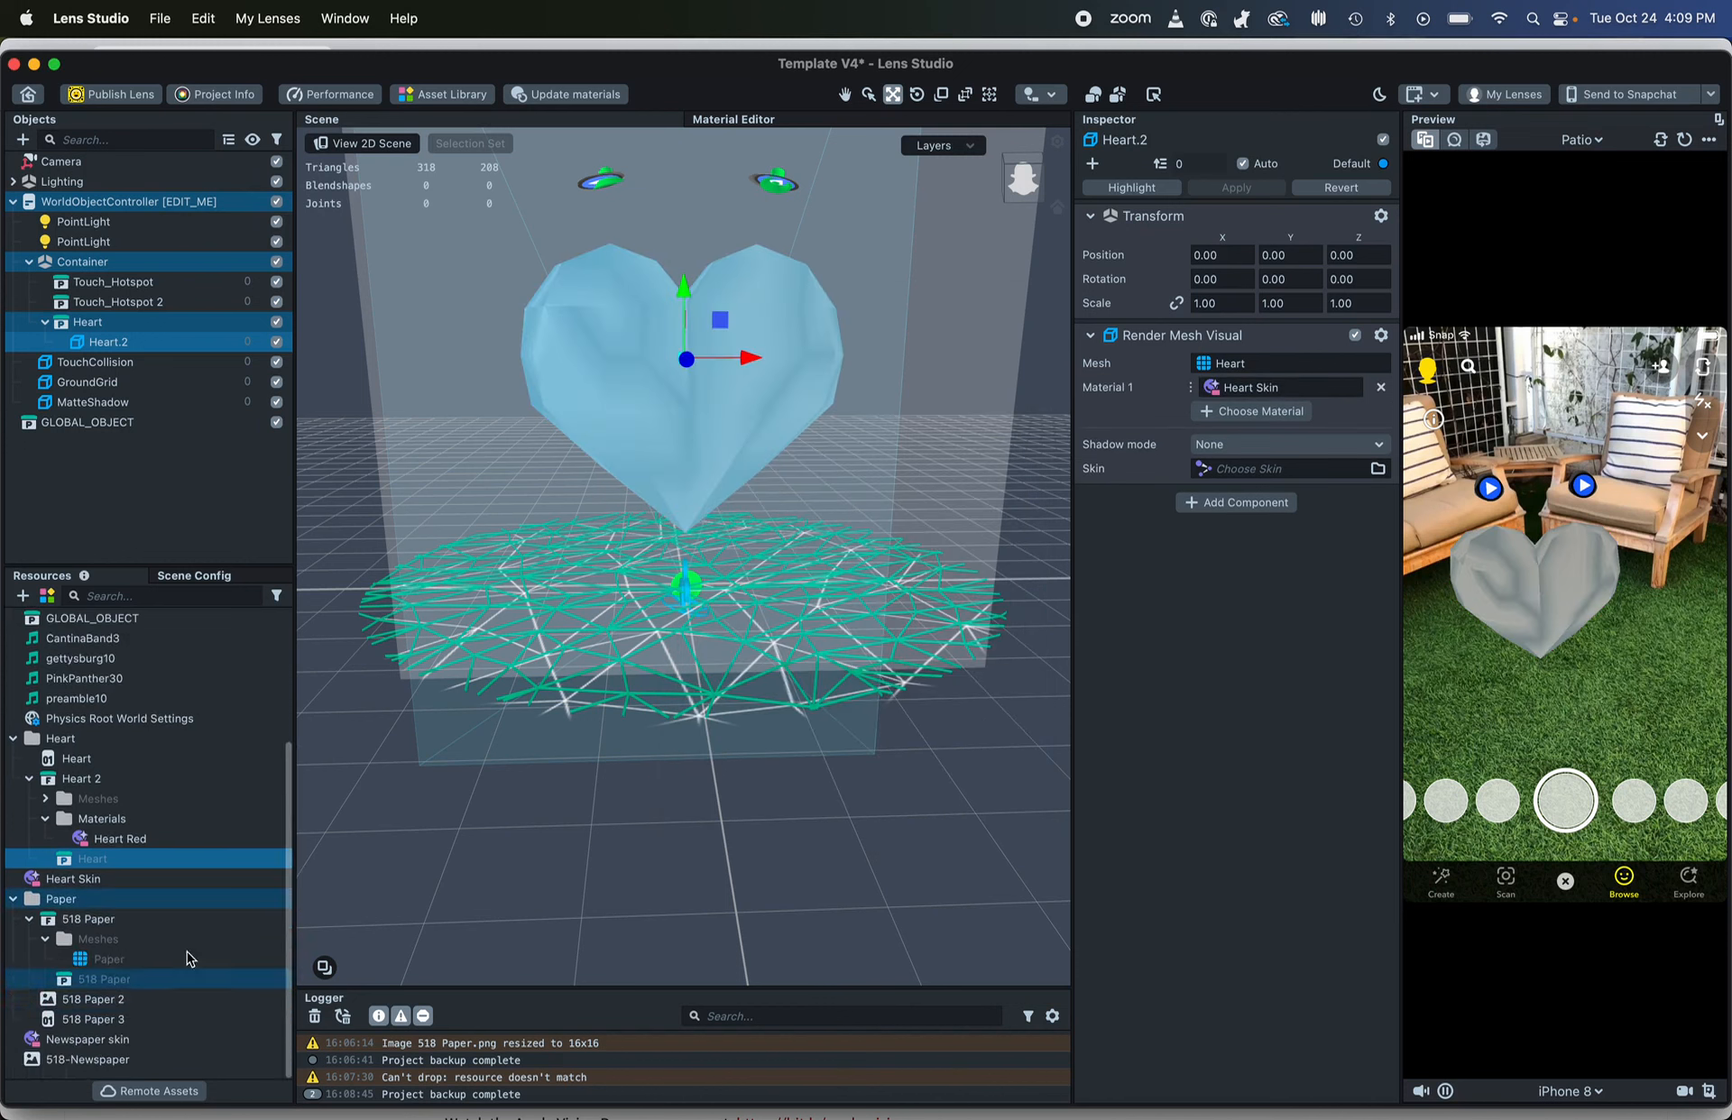
{"action": "left_click", "coordinate": [74, 878]}
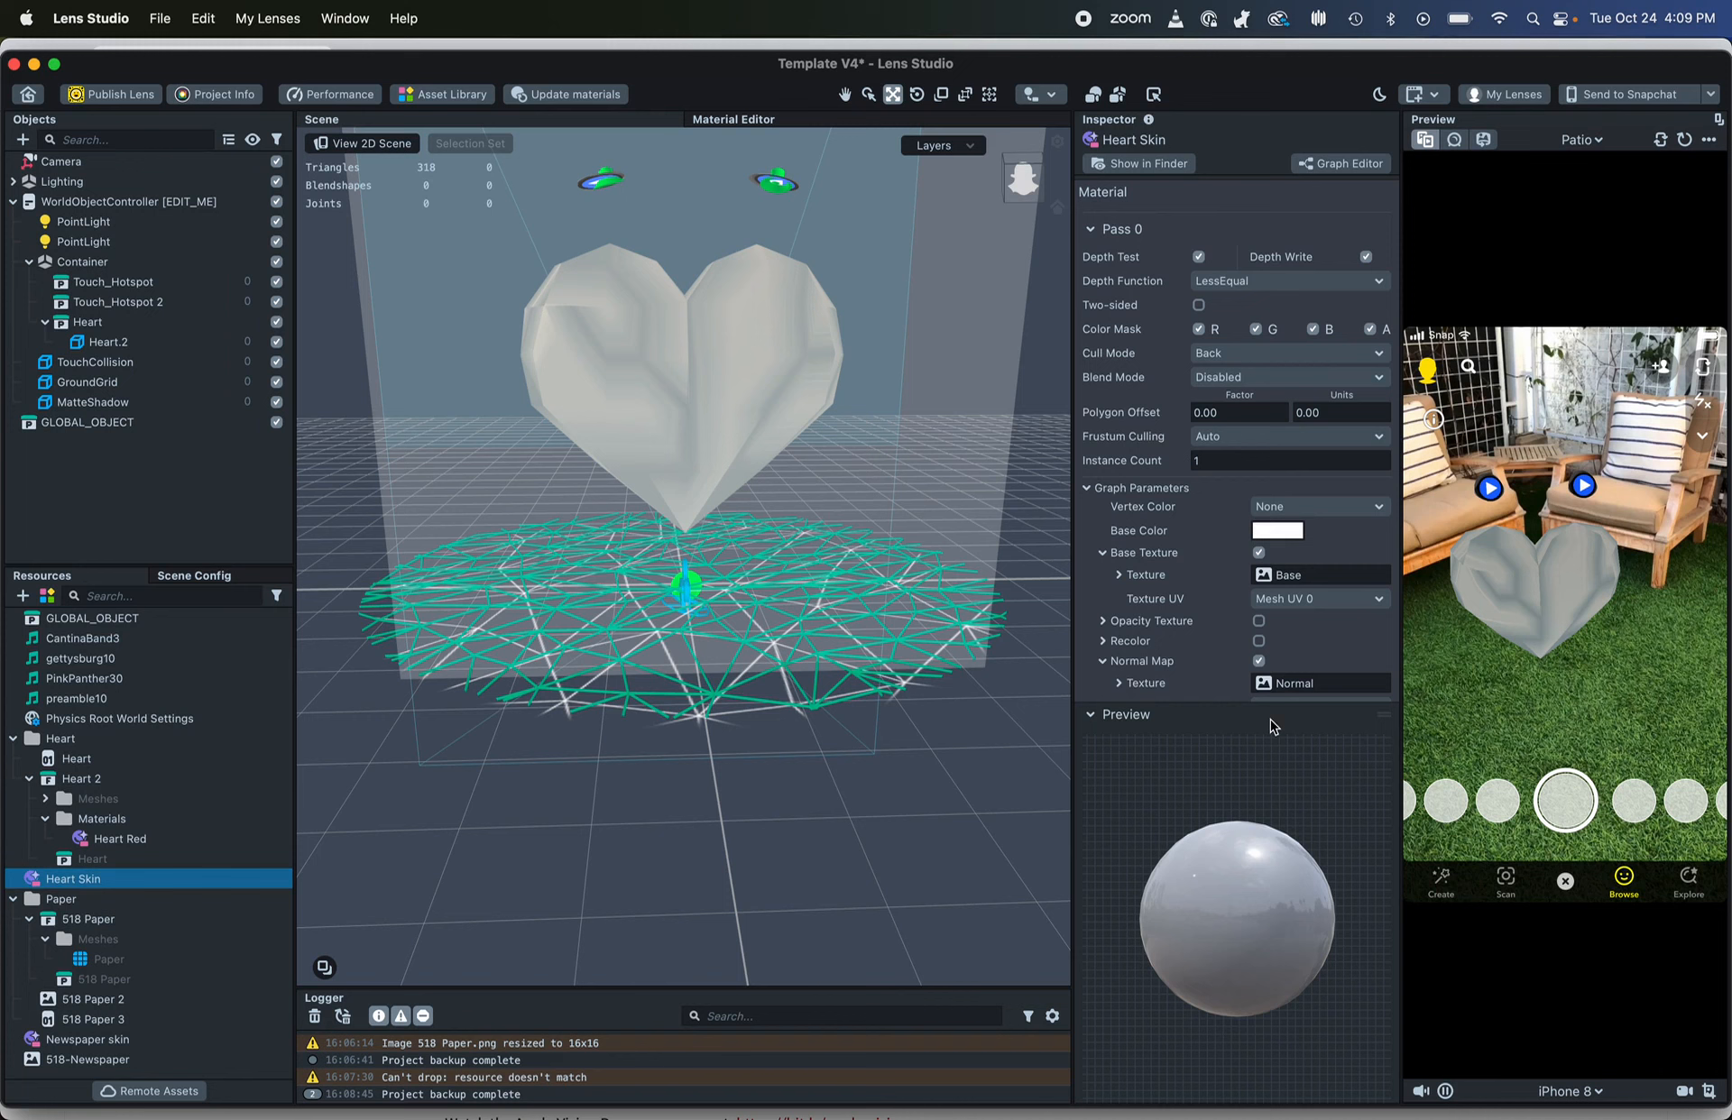
{"action": "left_click_drag", "start_coordinate": [120, 1060], "coordinate": [1275, 578]}
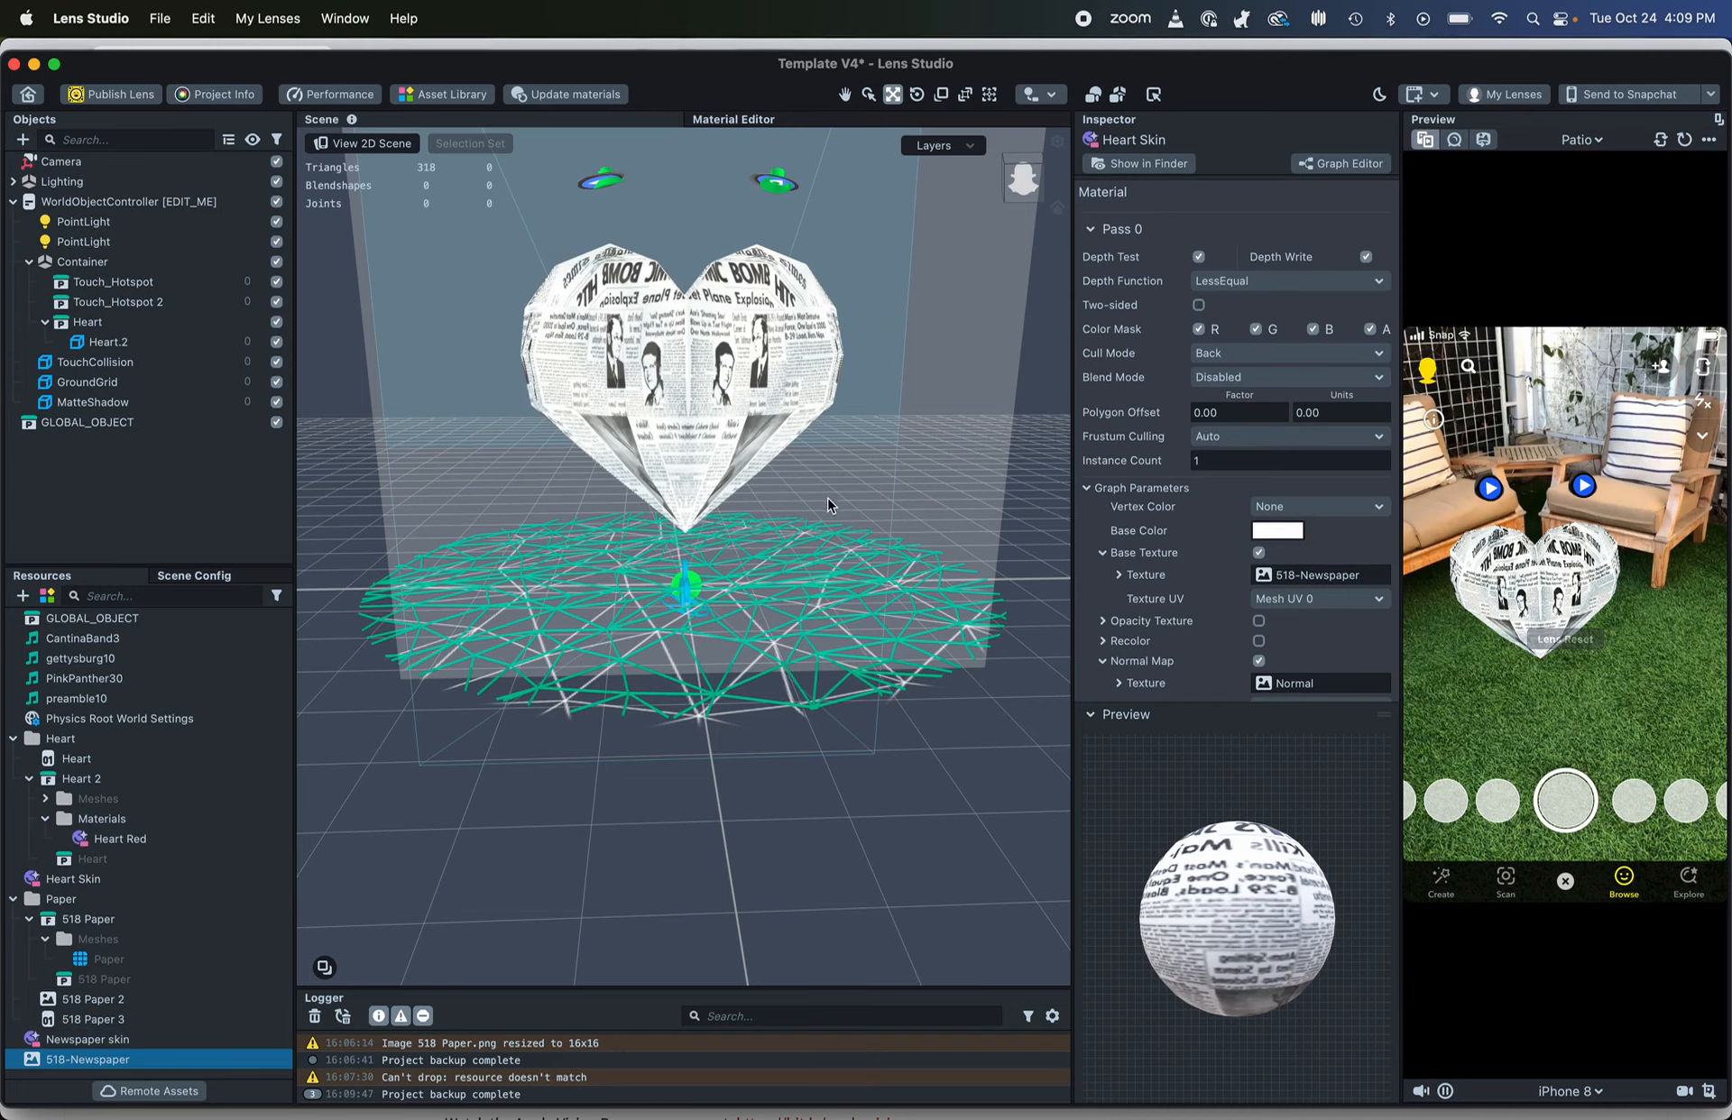
{"action": "mouse_move", "coordinate": [766, 502]}
{"action": "left_mouse_down", "text": "alt"}
{"action": "mouse_move", "coordinate": [711, 520]}
{"action": "mouse_move", "coordinate": [777, 502]}
{"action": "mouse_move", "coordinate": [763, 510]}
{"action": "left_mouse_up", "text": "alt"}
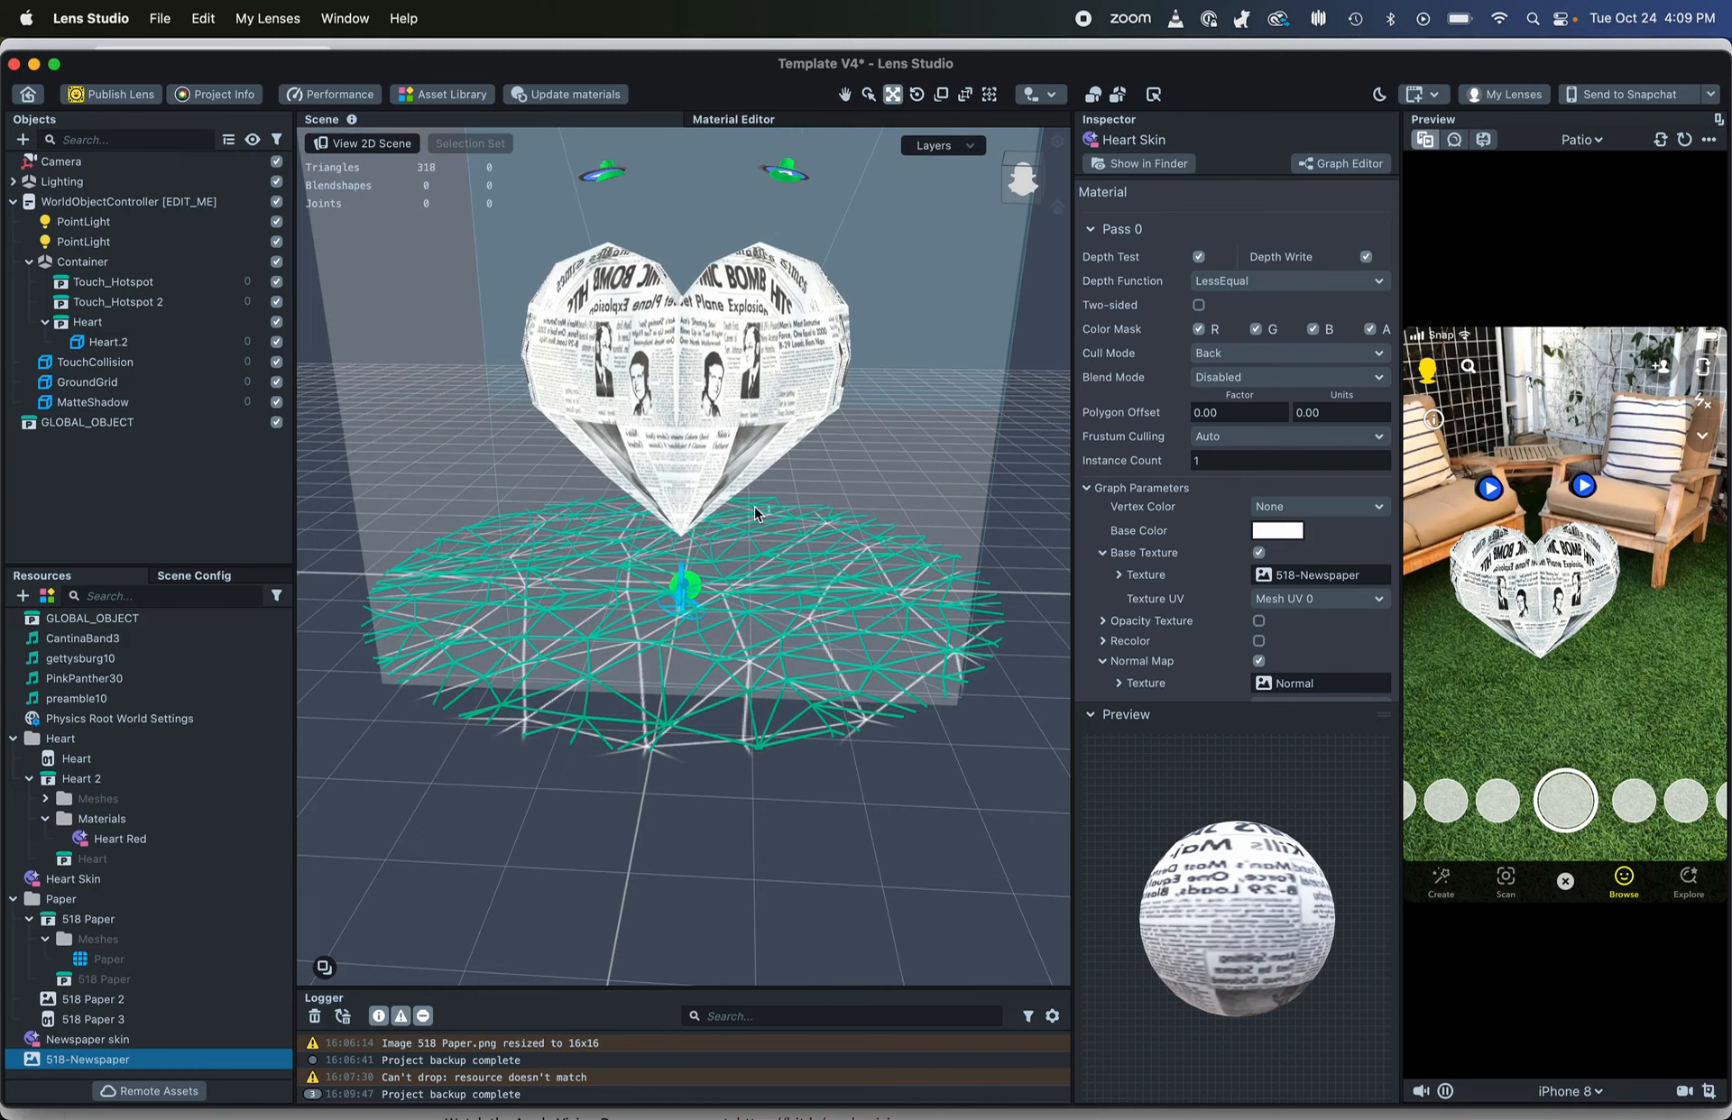